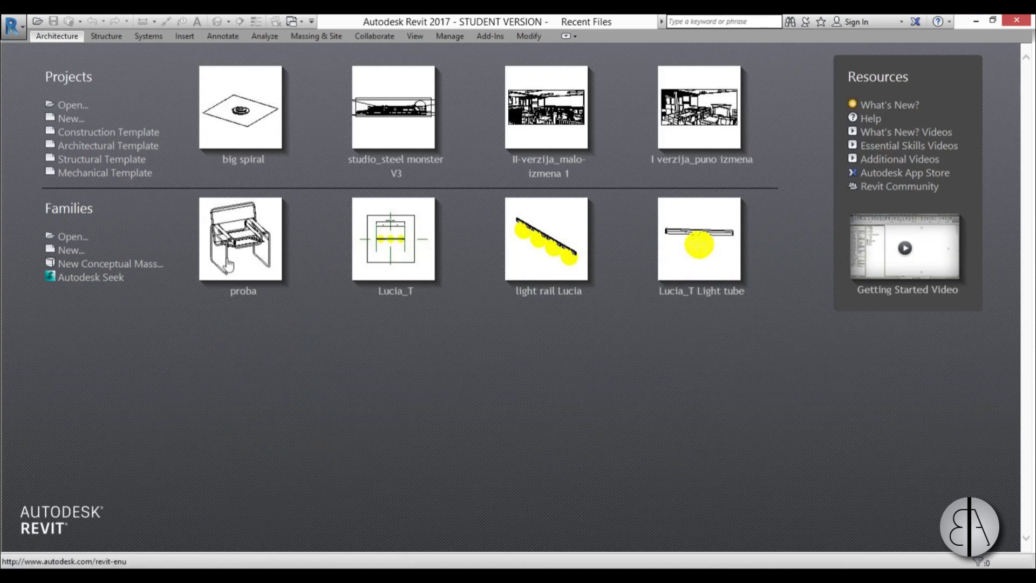
Step: Create a new family from the metric floor-based generic model template in the English family templates folder
{"action": "left_click", "coordinate": [70, 251]}
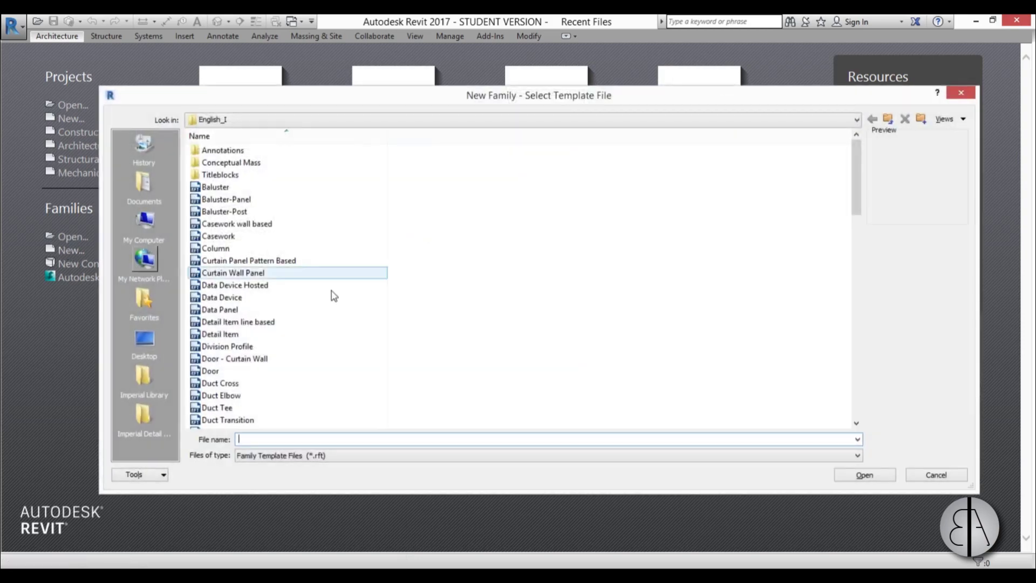
{"action": "left_click", "coordinate": [887, 121]}
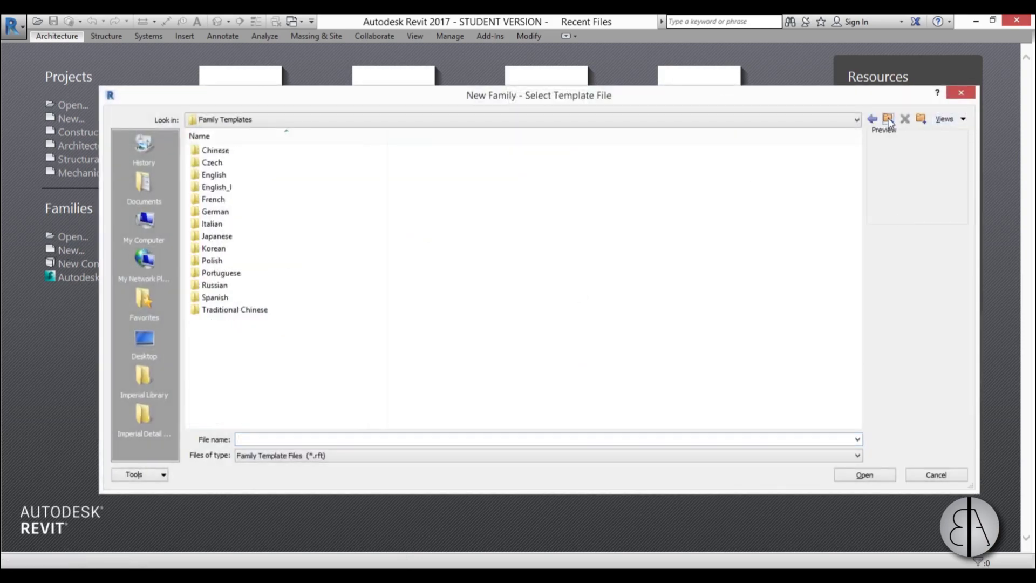
{"action": "double_click", "coordinate": [224, 176]}
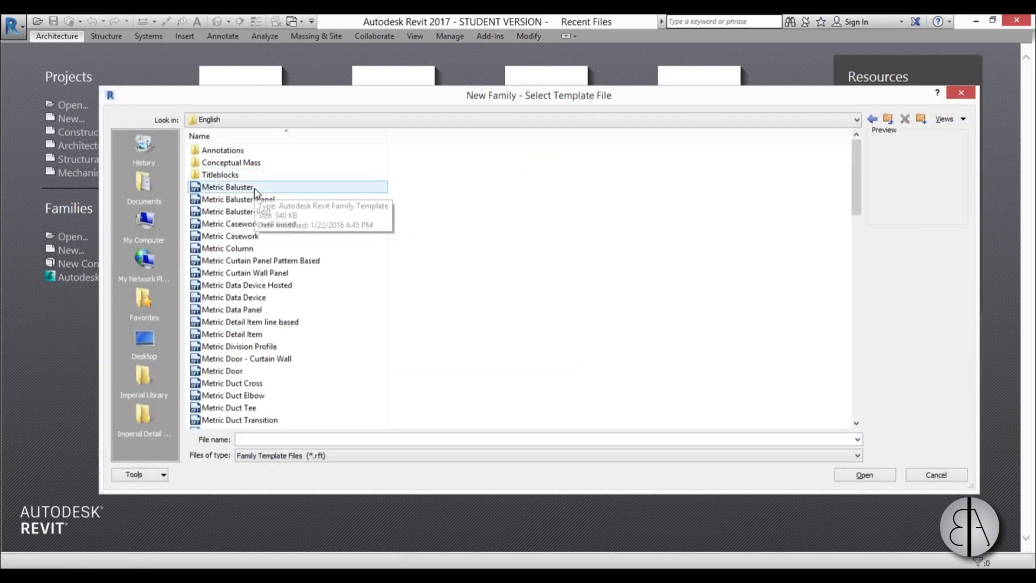
{"action": "scroll", "coordinate": [270, 205], "scroll_direction": "down", "scroll_amount": 2}
{"action": "scroll", "coordinate": [272, 205], "scroll_direction": "down", "scroll_amount": 1}
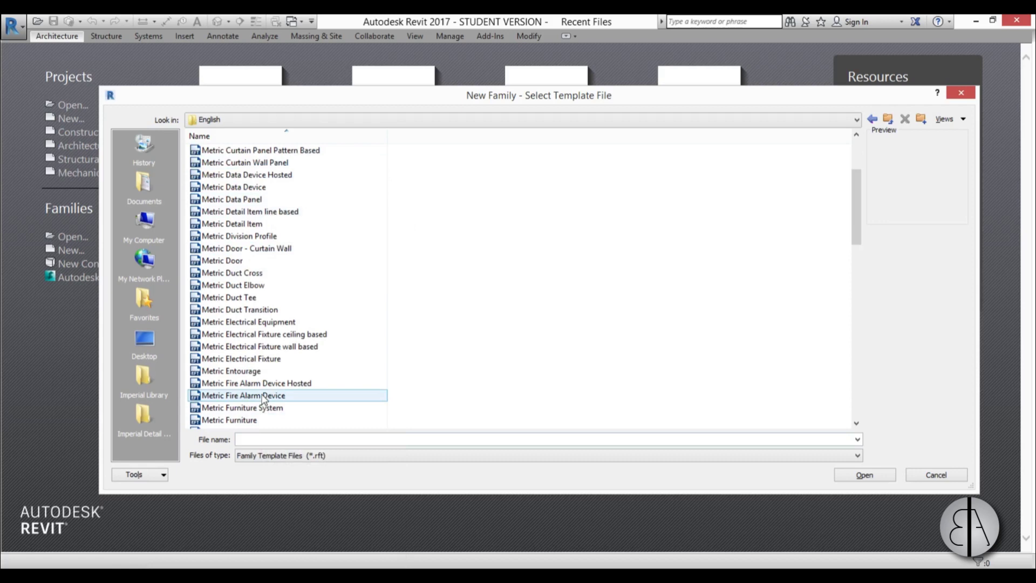
{"action": "scroll", "coordinate": [263, 403], "scroll_direction": "up", "scroll_amount": 1}
{"action": "scroll", "coordinate": [275, 377], "scroll_direction": "up", "scroll_amount": 1}
{"action": "scroll", "coordinate": [284, 350], "scroll_direction": "down", "scroll_amount": 7}
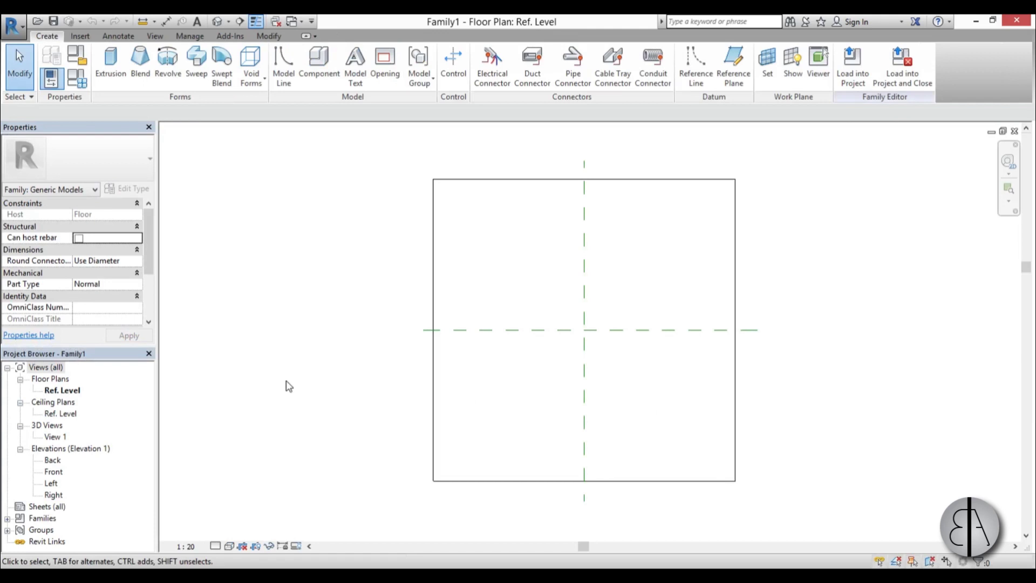
{"action": "scroll", "coordinate": [289, 386], "scroll_direction": "down", "scroll_amount": 1}
{"action": "scroll", "coordinate": [619, 388], "scroll_direction": "up", "scroll_amount": 2}
{"action": "middle_click_drag", "start_coordinate": [527, 354], "coordinate": [486, 361]}
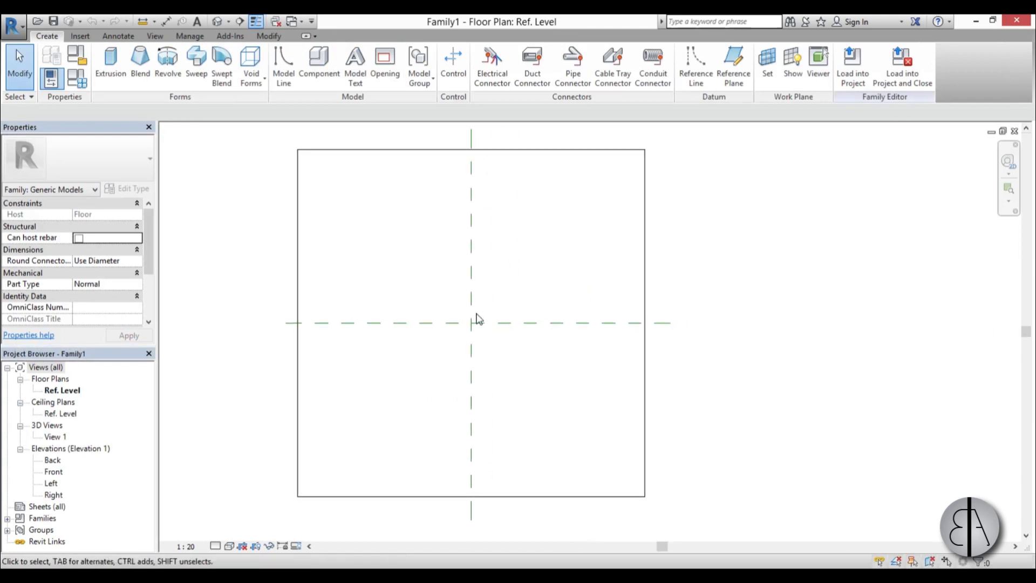
{"action": "scroll", "coordinate": [465, 305], "scroll_direction": "up", "scroll_amount": 1}
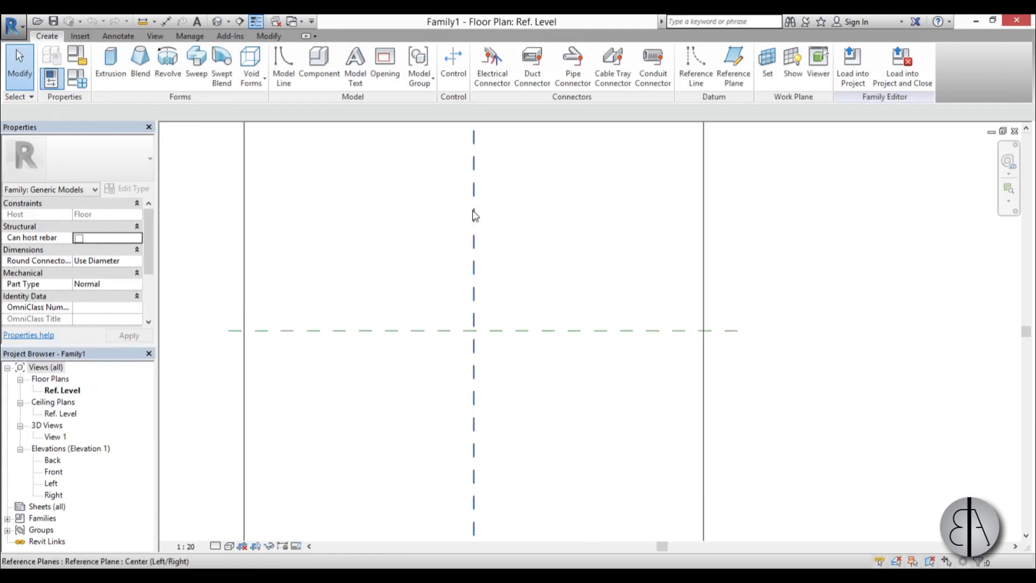
{"action": "scroll", "coordinate": [397, 259], "scroll_direction": "down", "scroll_amount": 1}
{"action": "middle_click_drag", "start_coordinate": [402, 263], "coordinate": [405, 269]}
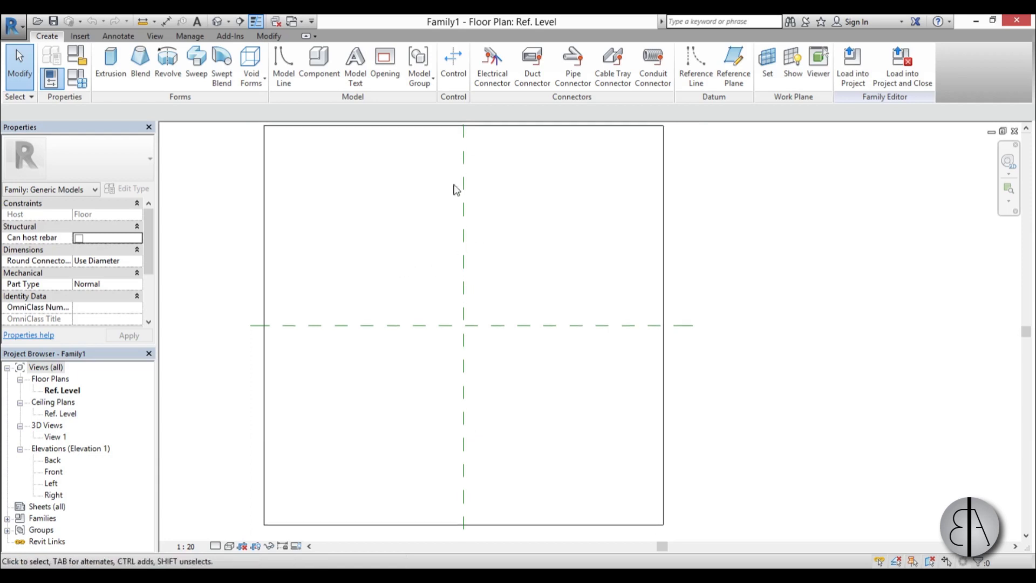
{"action": "left_click", "coordinate": [287, 126]}
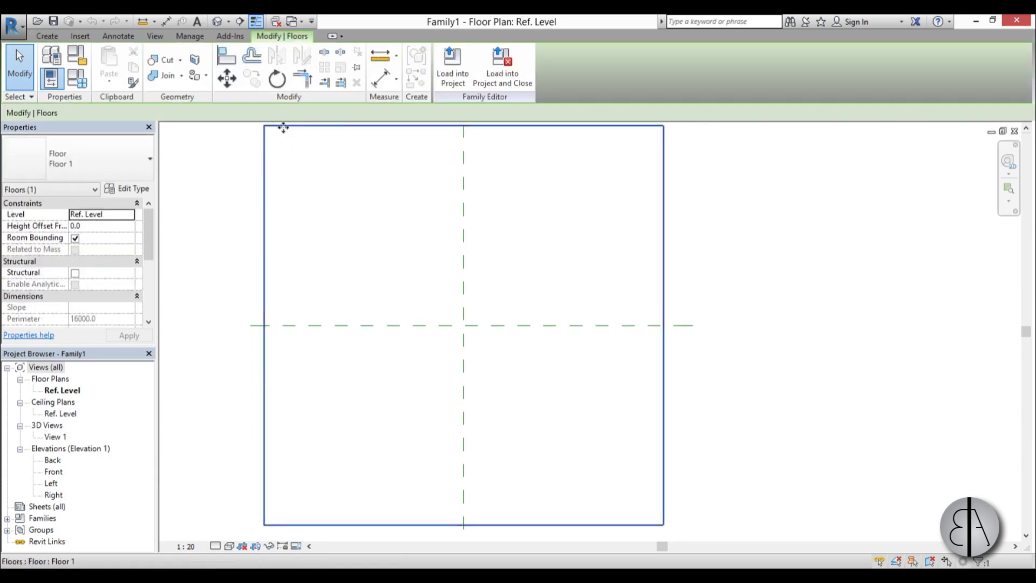
{"action": "left_click", "coordinate": [326, 213]}
Step: Draw two horizontal reference planes below the Center (Front/Back) plane, the first about 193 mm below it and the second about 360 mm further down
{"action": "scroll", "coordinate": [471, 327], "scroll_direction": "up", "scroll_amount": 1}
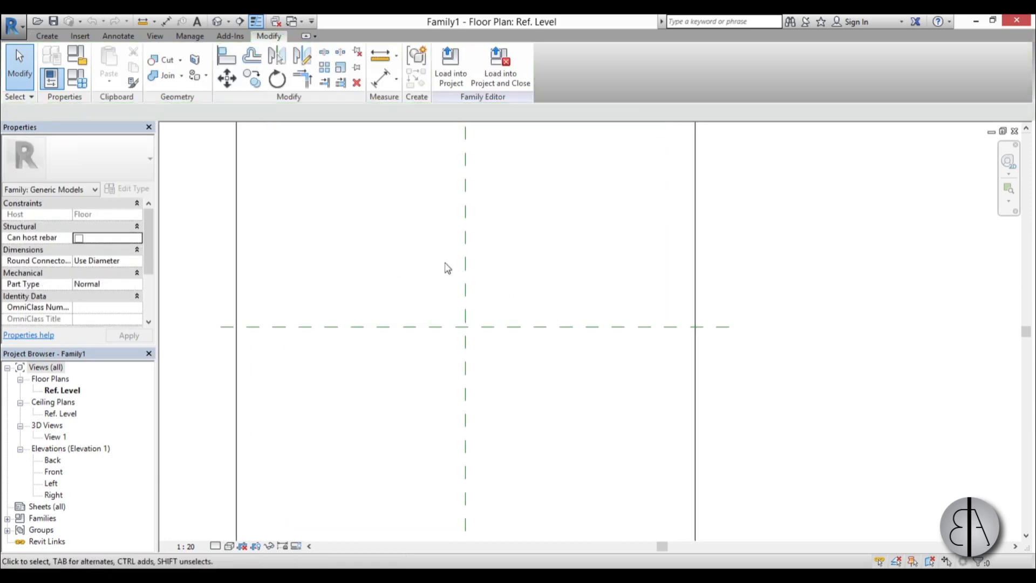
{"action": "middle_click_drag", "start_coordinate": [437, 385], "coordinate": [415, 367]}
{"action": "left_click", "coordinate": [384, 312]}
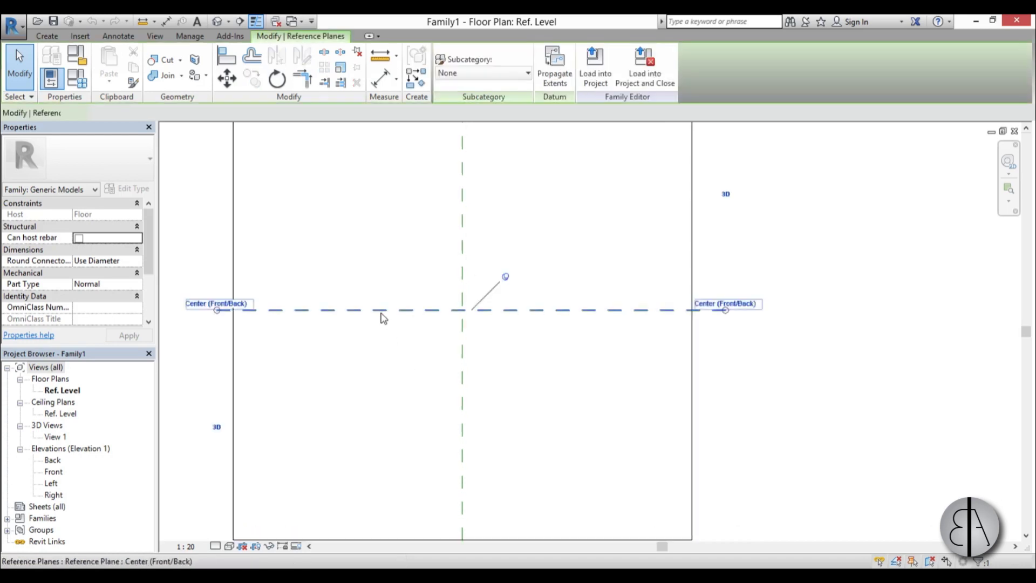
{"action": "key", "text": "c"}
{"action": "key", "text": "s"}
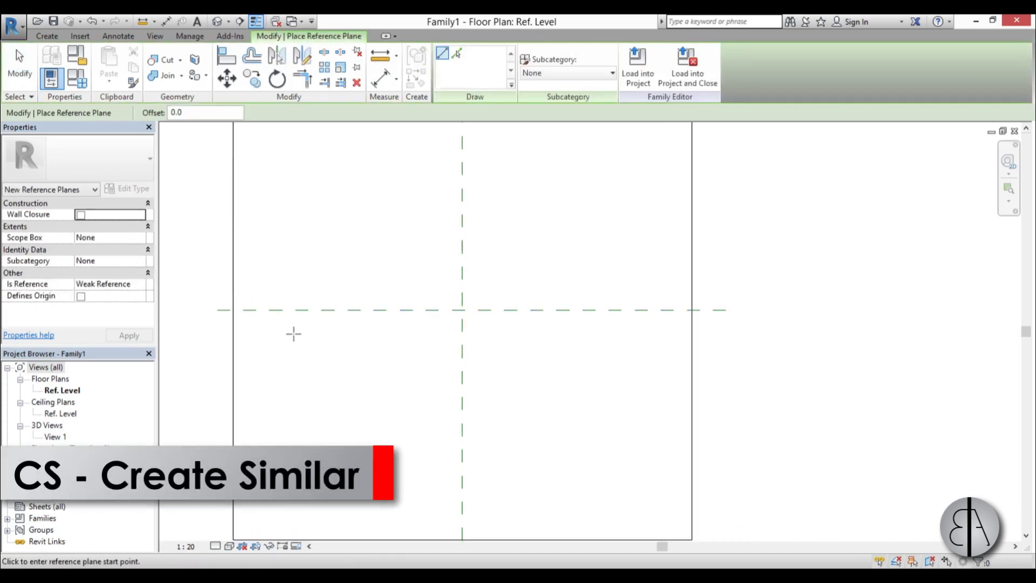
{"action": "left_click", "coordinate": [289, 332]}
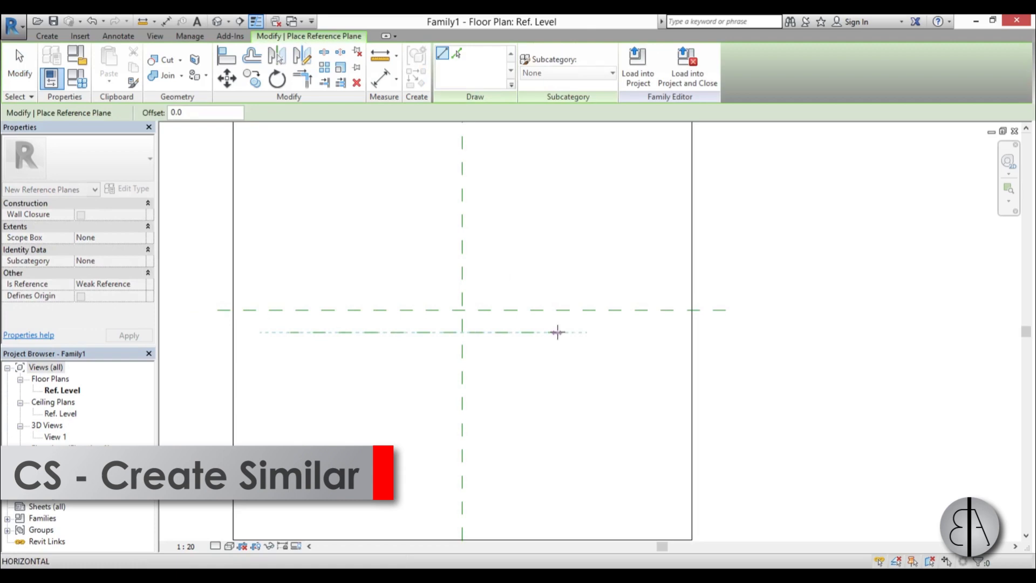
{"action": "left_click", "coordinate": [604, 332]}
{"action": "left_click", "coordinate": [260, 373]}
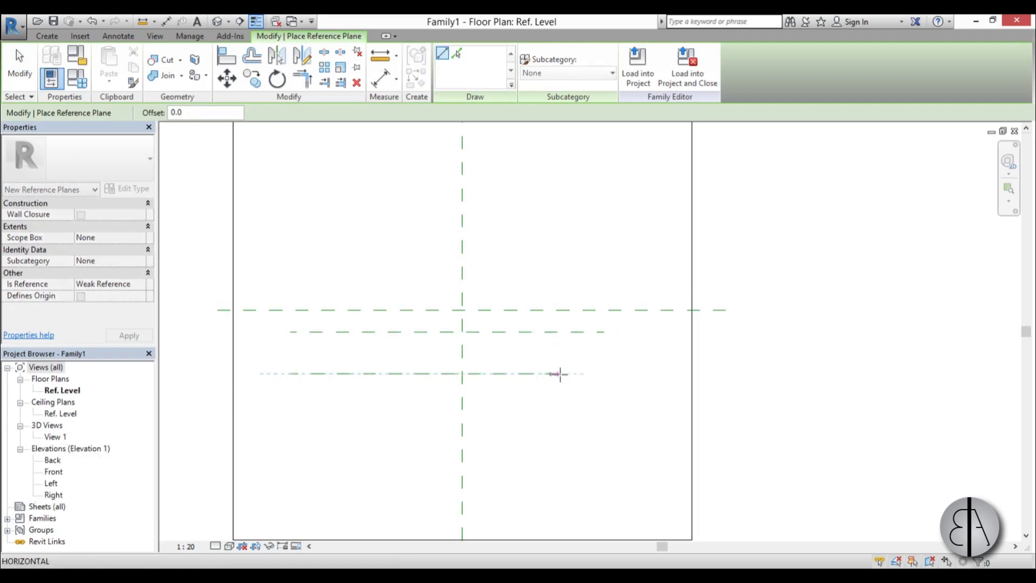
{"action": "left_click", "coordinate": [603, 372]}
{"action": "key", "text": "Escape"}
{"action": "key", "text": "Escape"}
Step: Set the upper new horizontal reference plane's distance from the Center (Front/Back) plane to 200 mm
{"action": "left_click", "coordinate": [361, 331]}
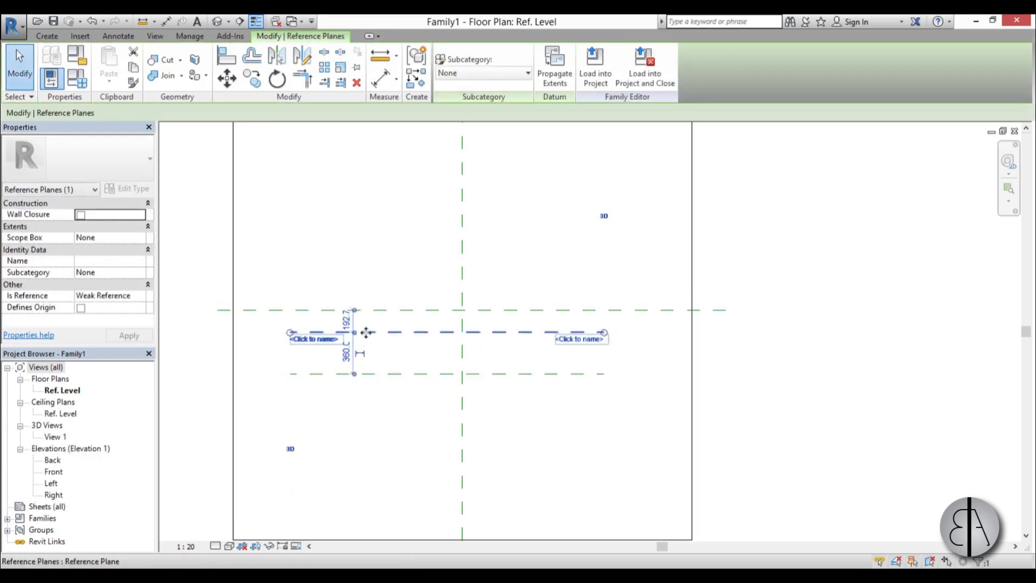
{"action": "left_click", "coordinate": [346, 324]}
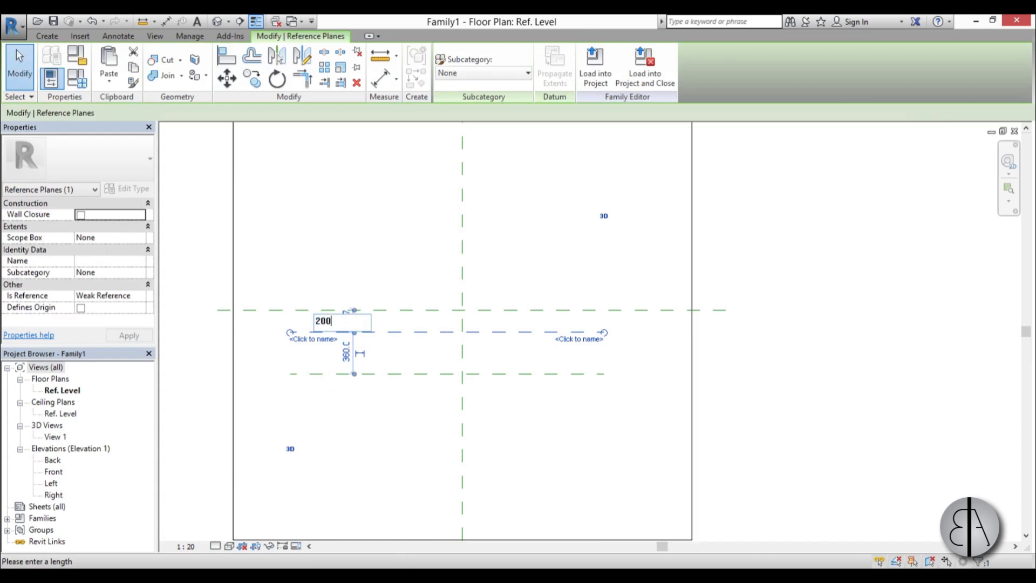
{"action": "key", "text": "Return"}
{"action": "left_click", "coordinate": [393, 243]}
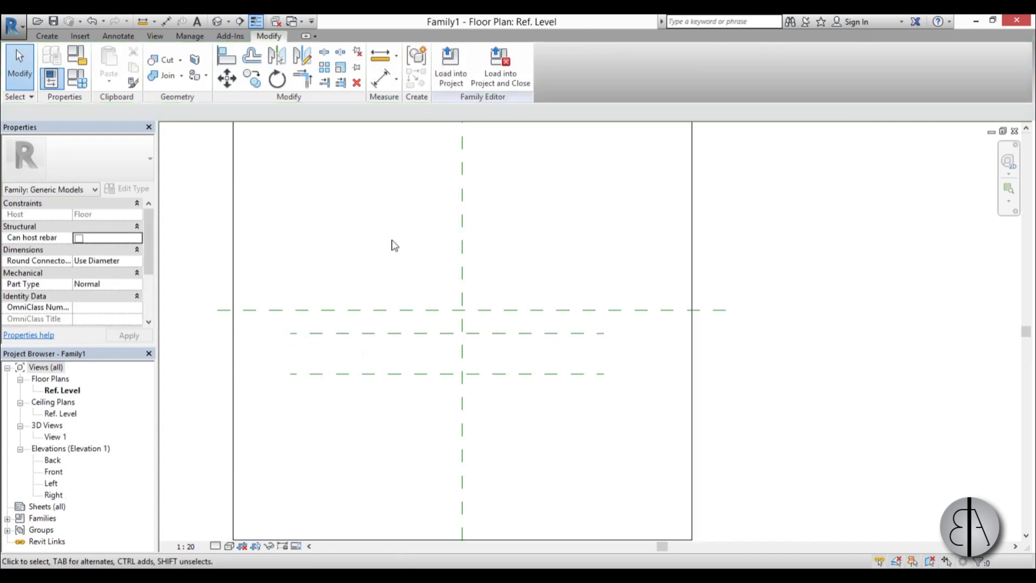
{"action": "left_click", "coordinate": [360, 334]}
{"action": "left_click", "coordinate": [380, 291]}
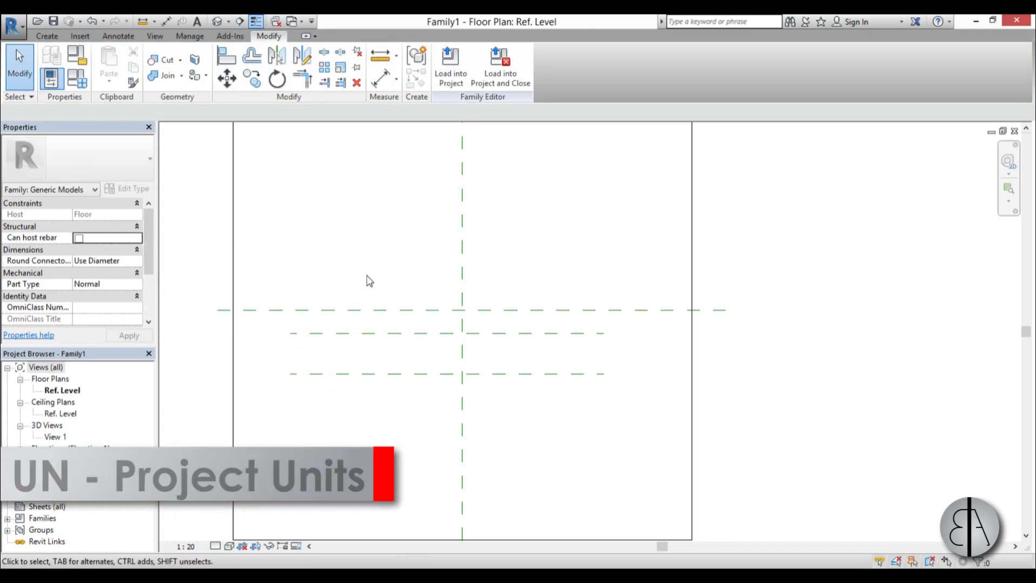
Step: Change the project's length units to centimeters
{"action": "key", "text": "u"}
{"action": "key", "text": "n"}
{"action": "left_click", "coordinate": [526, 253]}
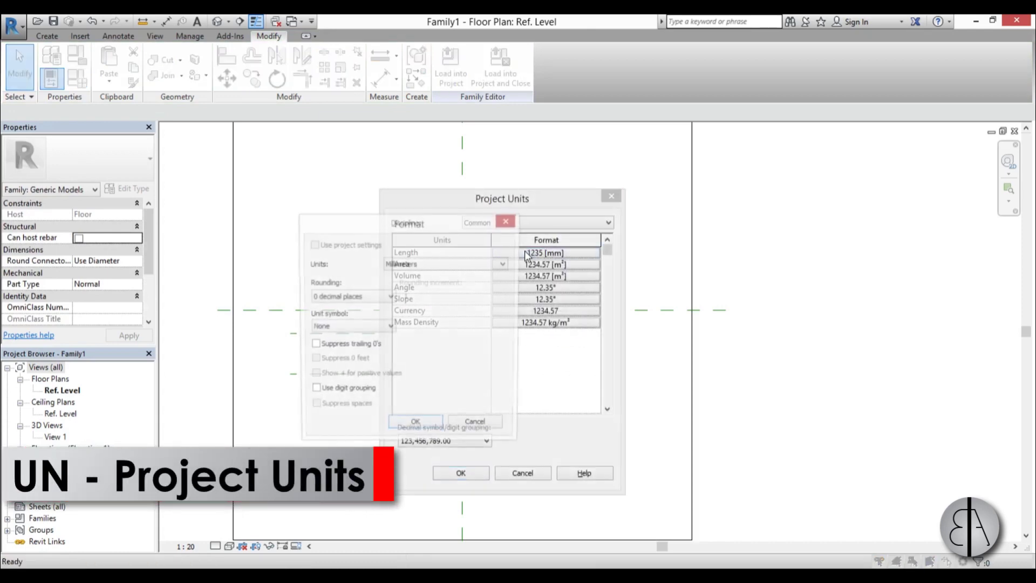
{"action": "left_click", "coordinate": [490, 264]}
{"action": "left_click", "coordinate": [410, 326]}
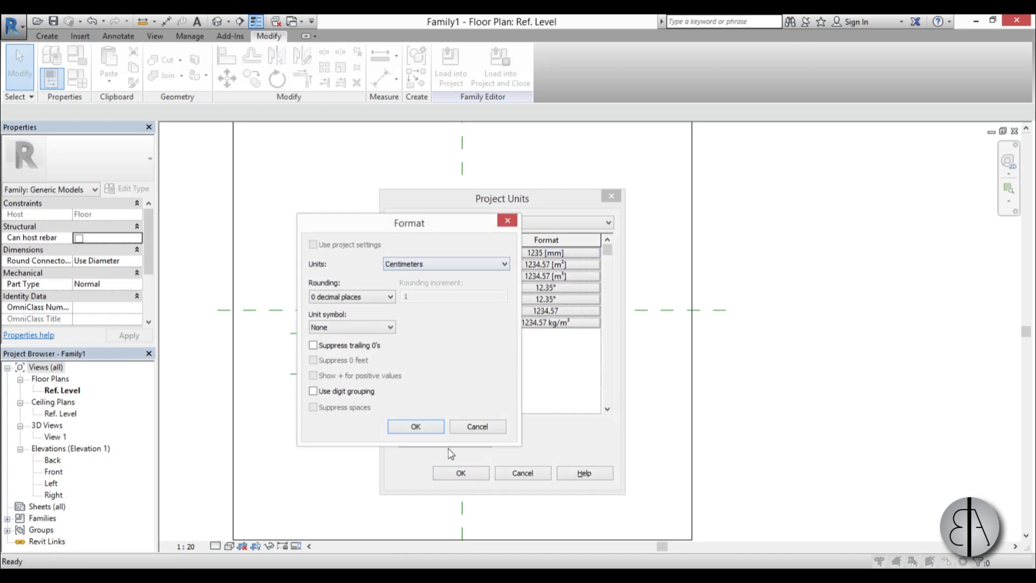
{"action": "left_click", "coordinate": [415, 426]}
{"action": "left_click", "coordinate": [461, 472]}
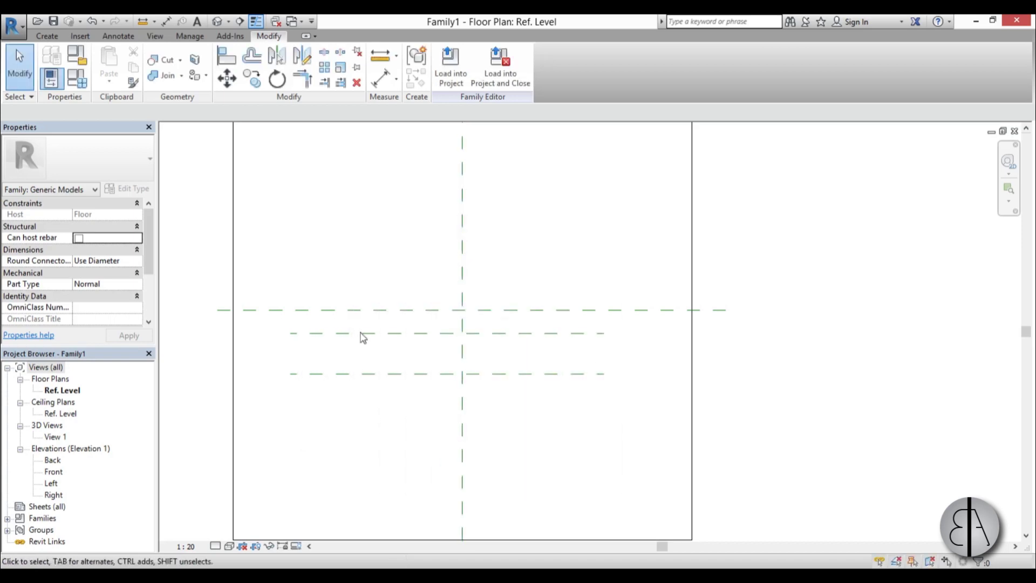
Step: Set the spacing between the two new horizontal reference planes to 40 cm by moving the lower one
{"action": "left_click", "coordinate": [363, 374]}
{"action": "left_click", "coordinate": [349, 348]}
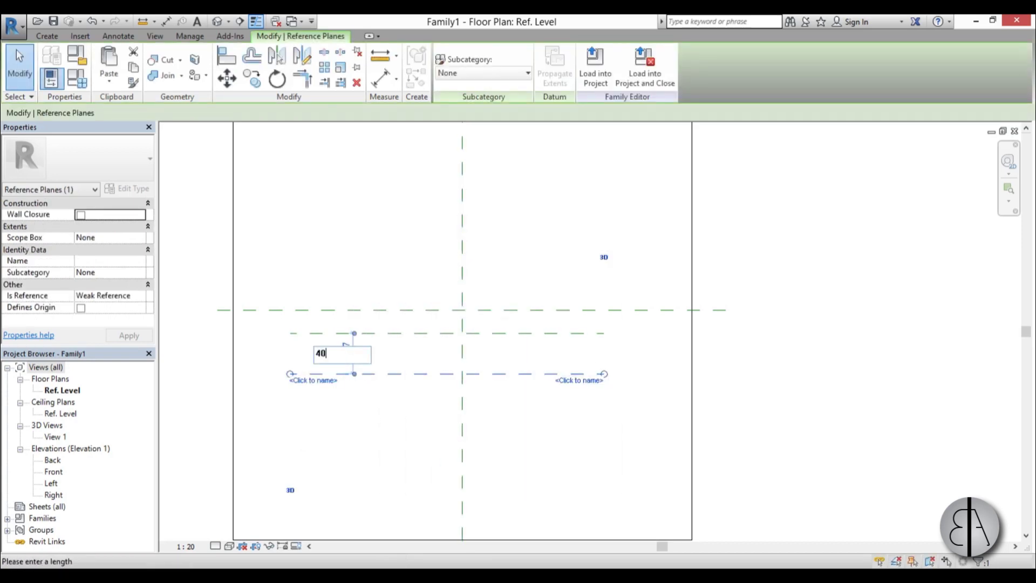
{"action": "key", "text": "Return"}
{"action": "key", "text": "Escape"}
Step: Draw two vertical reference planes right of the Center (Left/Right) plane, about 16 cm from it and about 46 cm apart
{"action": "left_click", "coordinate": [399, 340]}
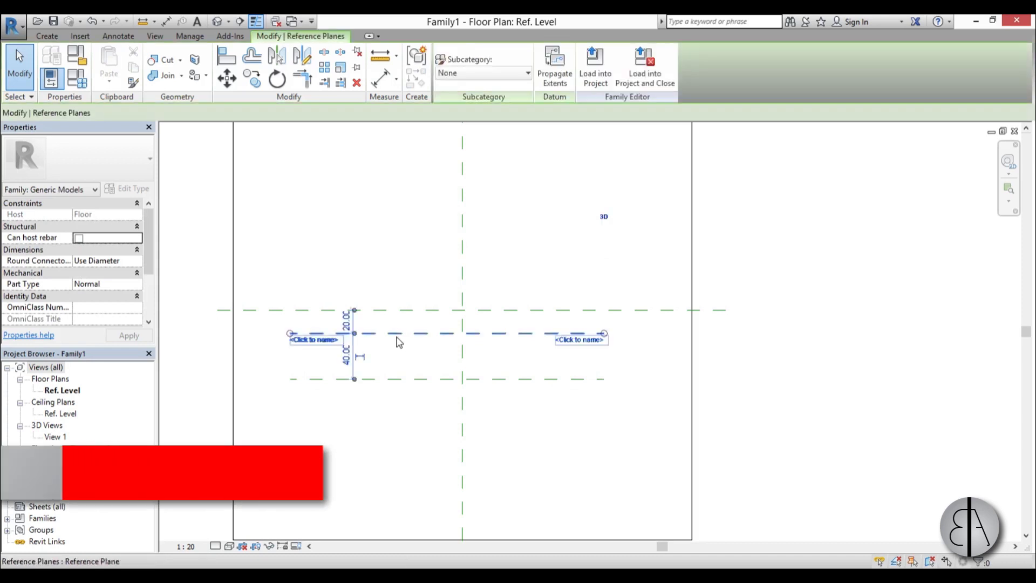
{"action": "key", "text": "c"}
{"action": "key", "text": "s"}
{"action": "left_click", "coordinate": [479, 399]}
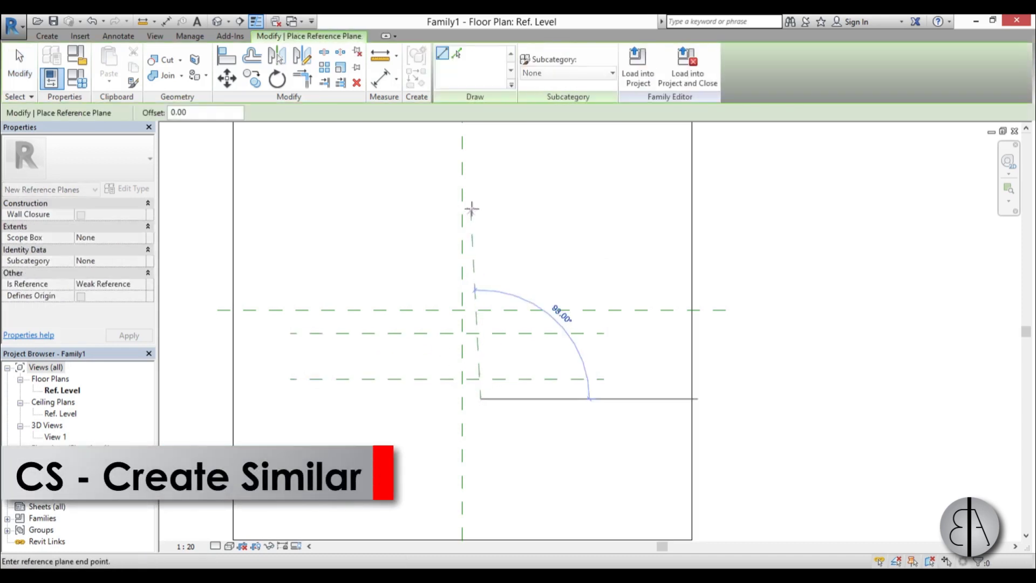
{"action": "left_click", "coordinate": [481, 167]}
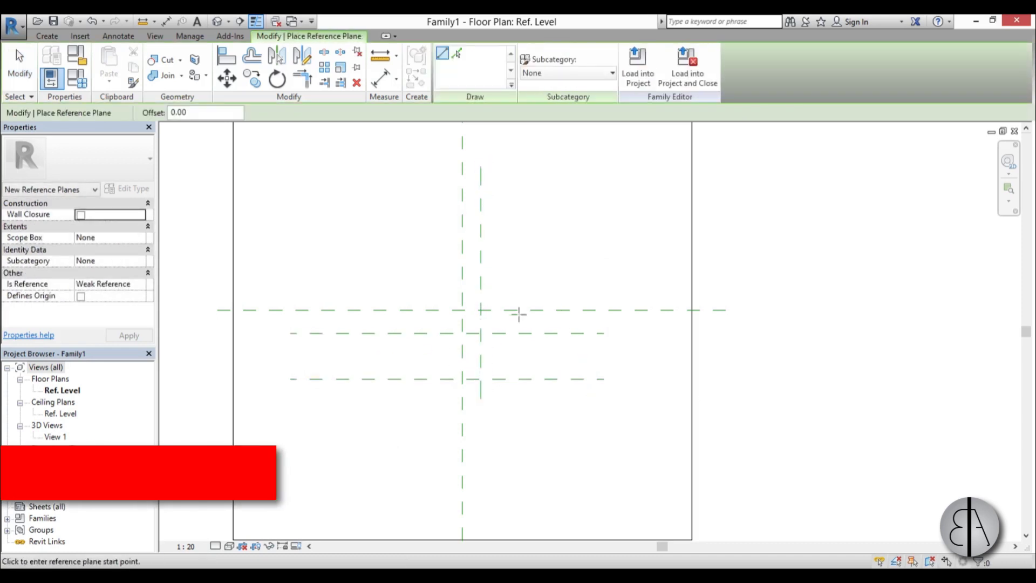
{"action": "left_click", "coordinate": [531, 399]}
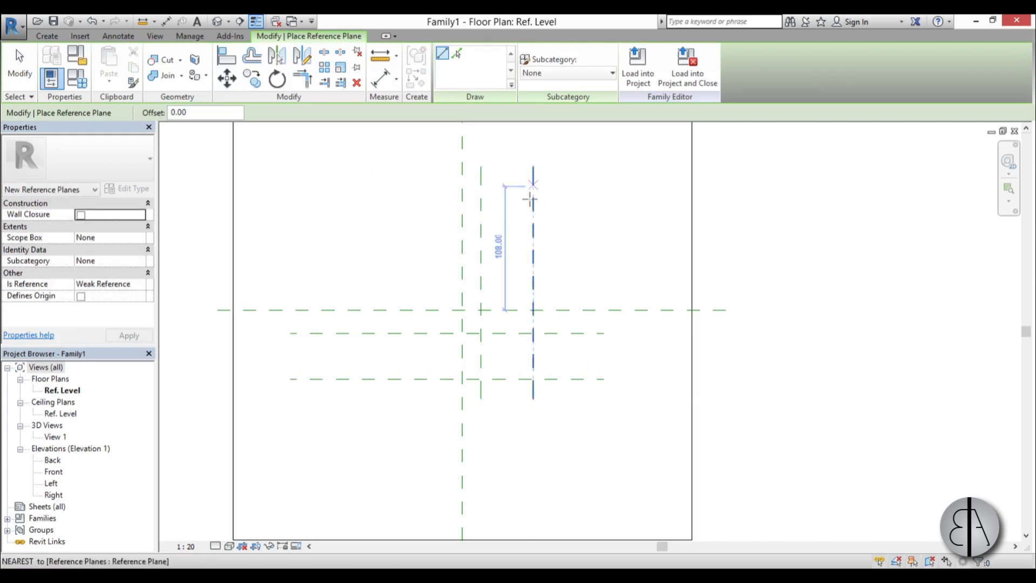
{"action": "left_click", "coordinate": [533, 168]}
{"action": "key", "text": "Escape"}
{"action": "key", "text": "Escape"}
Step: Set the first vertical reference plane 20 cm from the Center (Left/Right) plane and the second 40 cm from the first
{"action": "left_click", "coordinate": [481, 296]}
{"action": "left_click", "coordinate": [471, 346]}
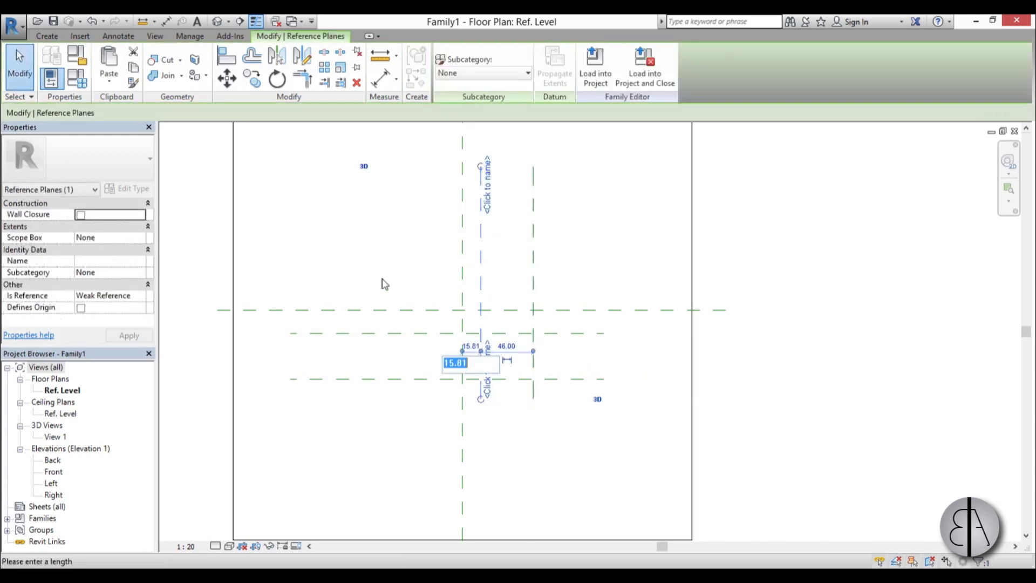
{"action": "type", "text": "20"}
{"action": "key", "text": "Return"}
{"action": "left_click", "coordinate": [533, 329]}
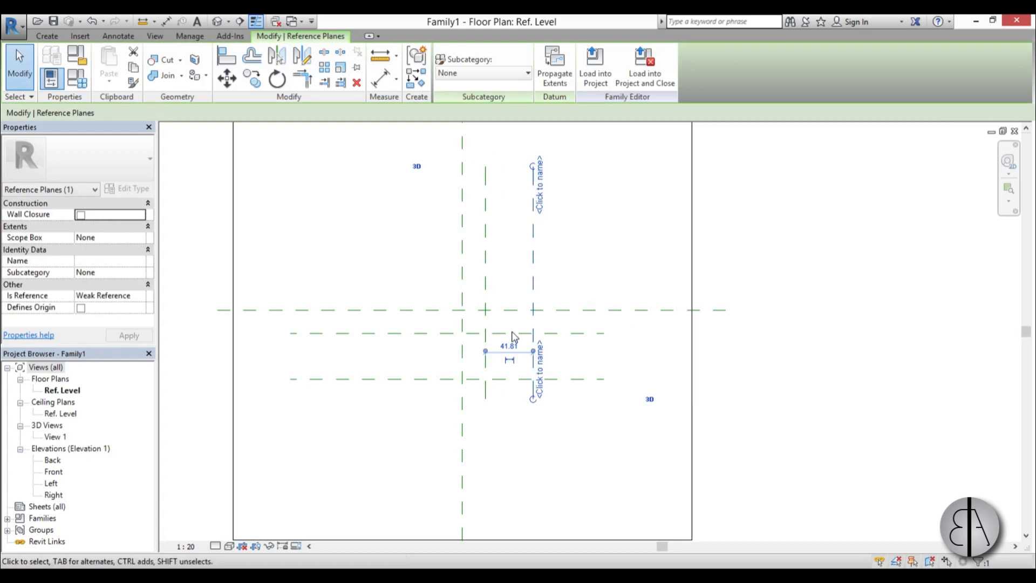
{"action": "left_click", "coordinate": [509, 346]}
{"action": "type", "text": "40"}
{"action": "key", "text": "Return"}
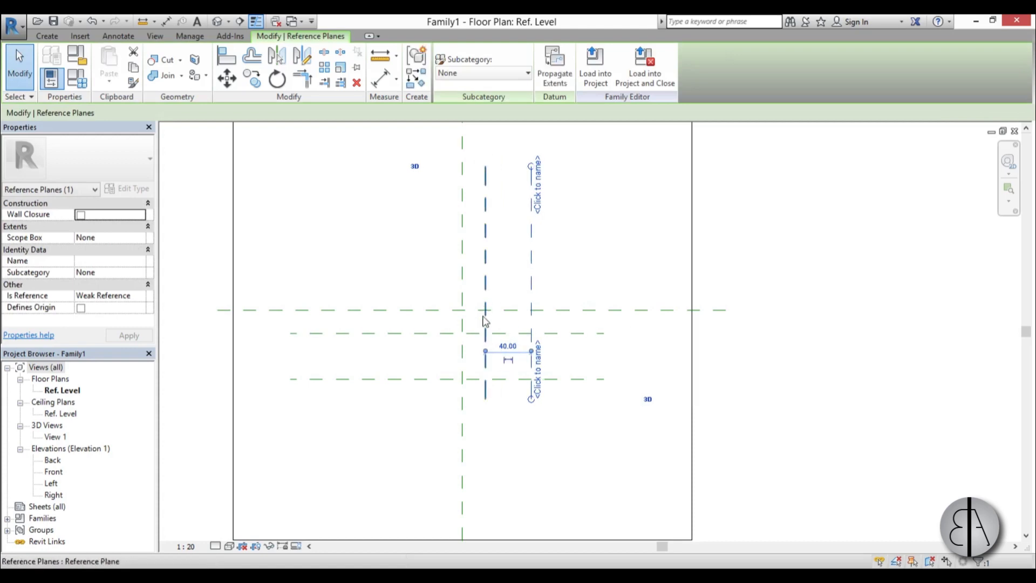
{"action": "key", "text": "Escape"}
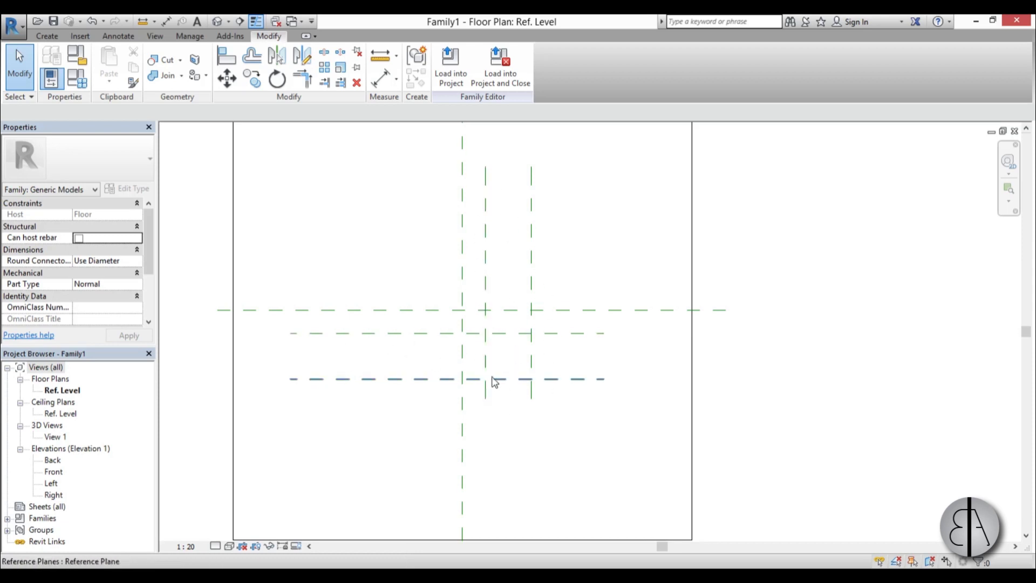
Step: Draw a vertical reference plane left of the Center (Left/Right) plane, crossing all the horizontal reference planes
{"action": "left_click", "coordinate": [367, 332]}
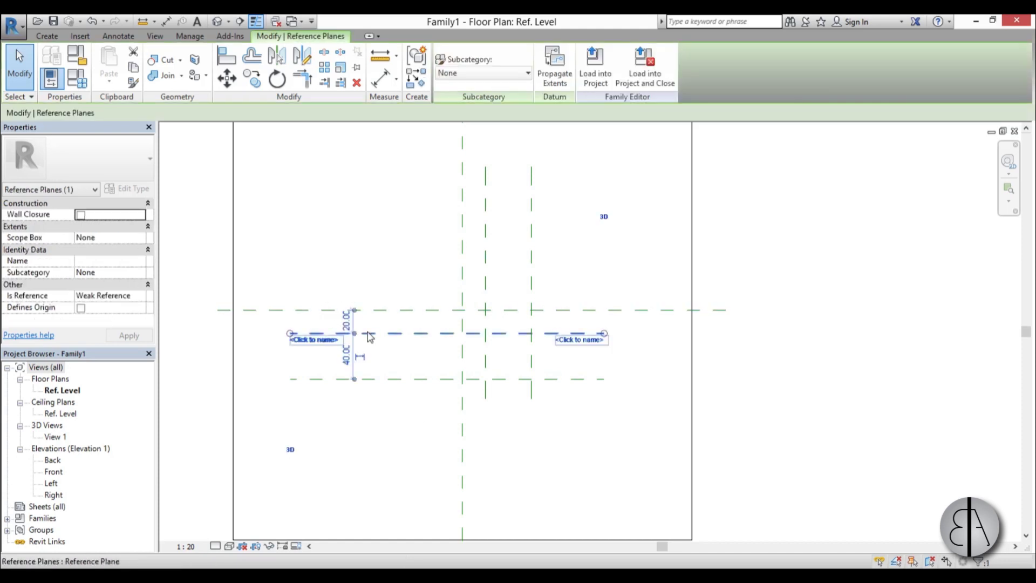
{"action": "key", "text": "r"}
{"action": "key", "text": "p"}
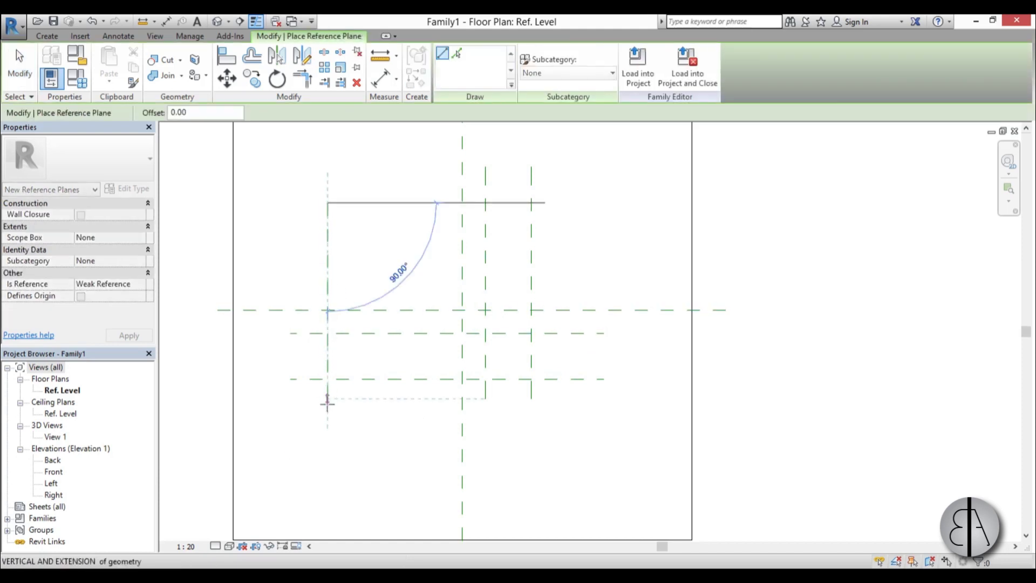
{"action": "left_click", "coordinate": [327, 443]}
{"action": "key", "text": "Escape"}
{"action": "key", "text": "Escape"}
Step: Set the left vertical reference plane's distance from the Center (Left/Right) plane to 140 cm
{"action": "left_click", "coordinate": [327, 287]}
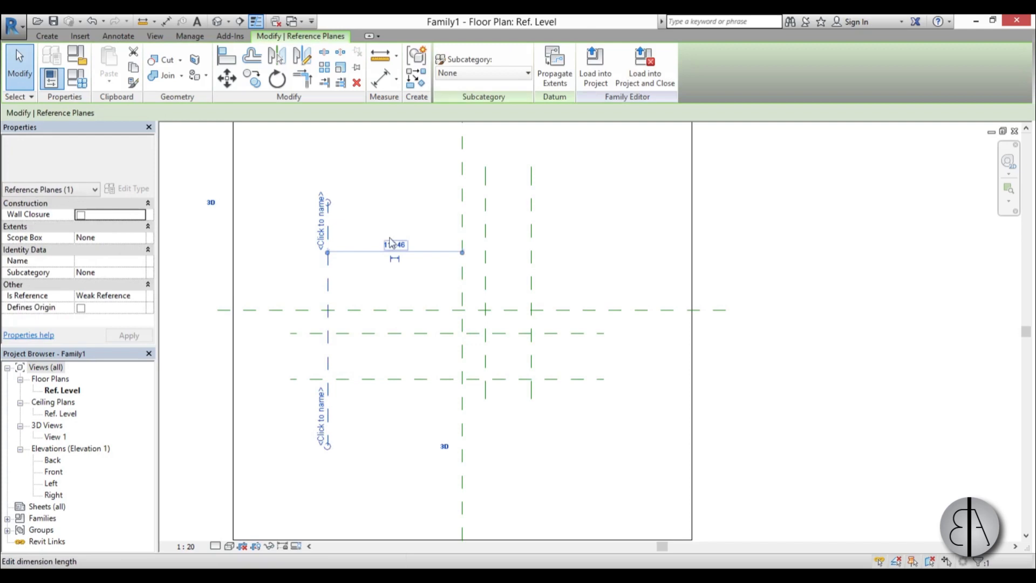
{"action": "left_click", "coordinate": [394, 241]}
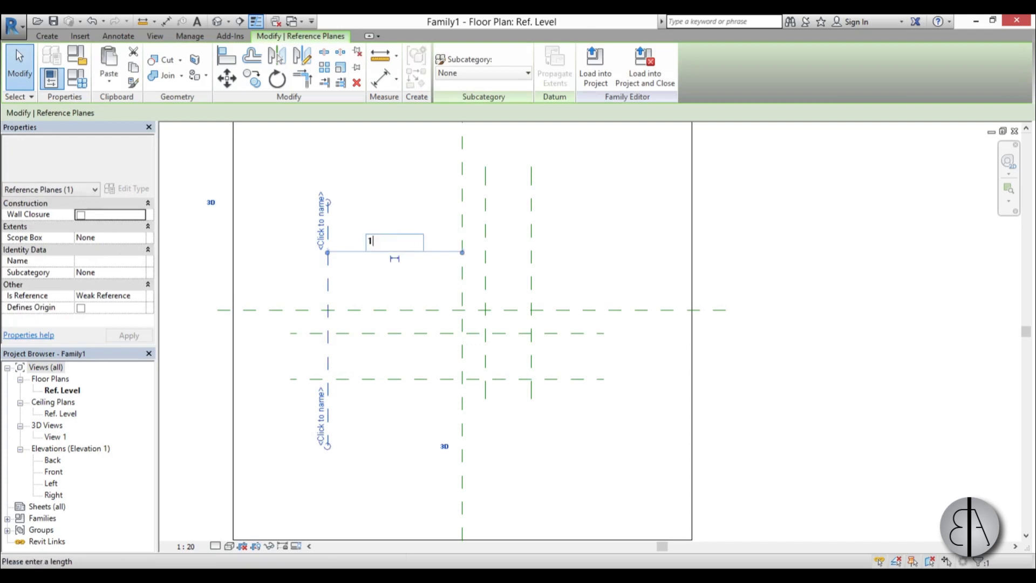
{"action": "key", "text": "Return"}
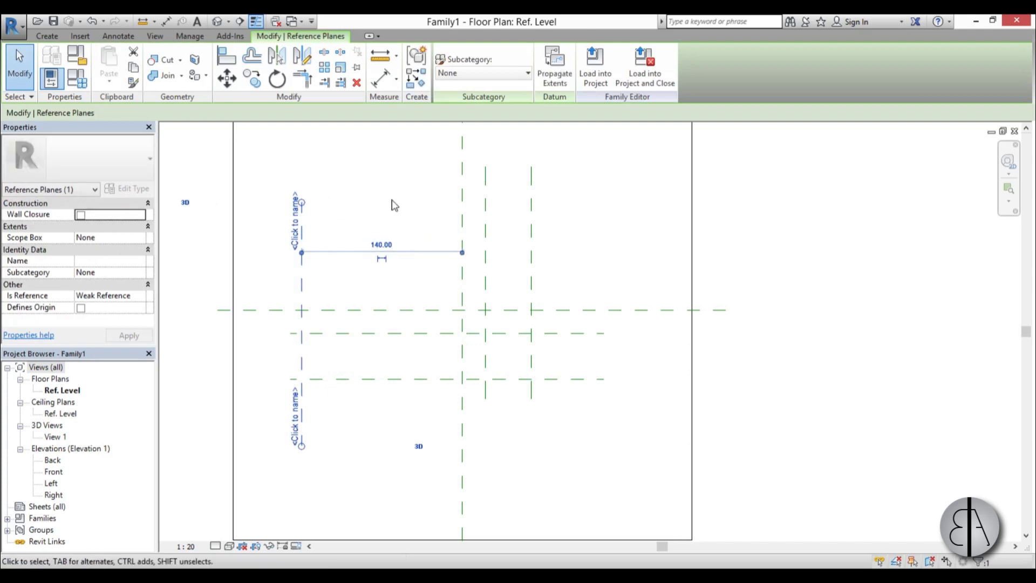
Step: Draw a horizontal reference plane about 112 cm above the Center (Front/Back) plane, crossing all the planes right of the leftmost one
{"action": "left_click", "coordinate": [394, 205]}
{"action": "left_click", "coordinate": [302, 273]}
{"action": "key", "text": "r"}
{"action": "key", "text": "p"}
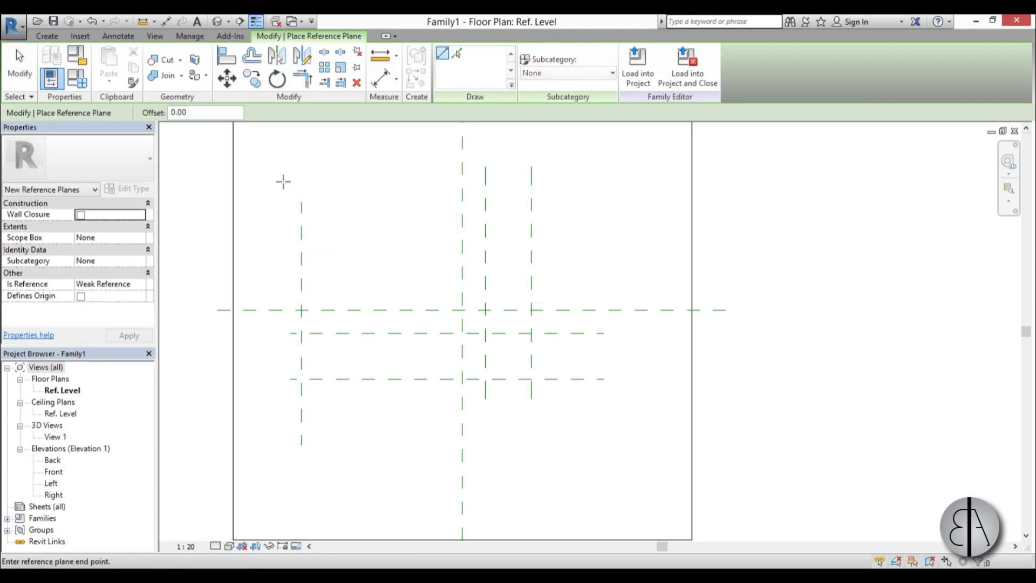
{"action": "left_click", "coordinate": [612, 181]}
{"action": "key", "text": "Escape"}
{"action": "key", "text": "Escape"}
Step: Set the uppermost horizontal reference plane's distance from the Center (Front/Back) plane to 140 cm
{"action": "left_click", "coordinate": [418, 181]}
{"action": "left_click", "coordinate": [337, 246]}
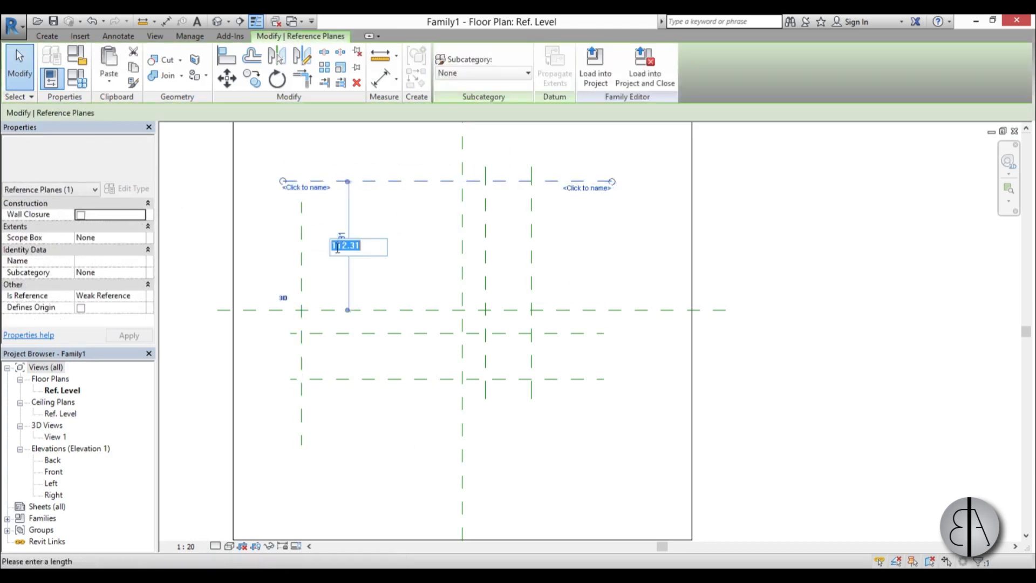
{"action": "type", "text": "140"}
{"action": "key", "text": "Return"}
{"action": "left_click", "coordinate": [428, 233]}
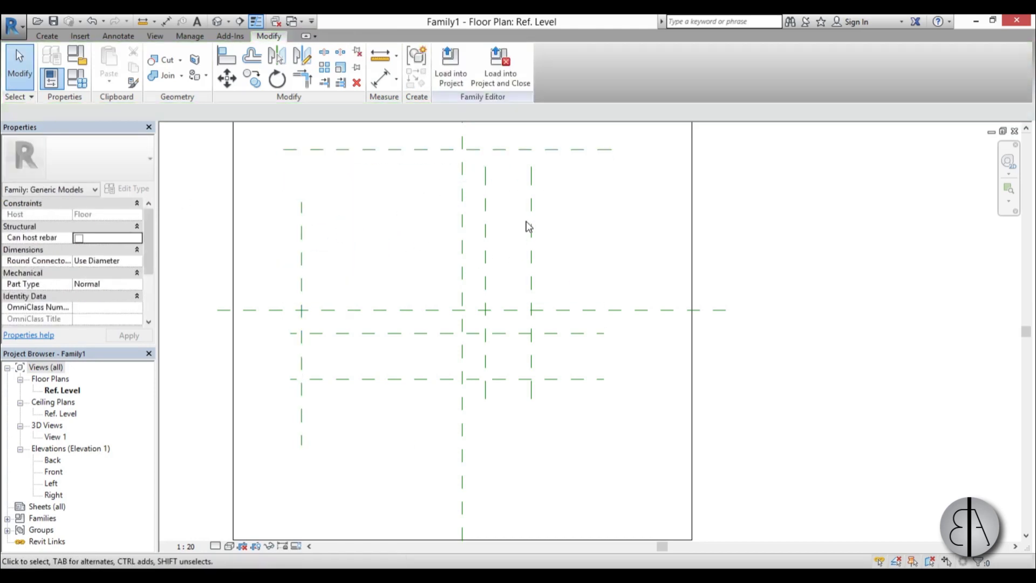
Step: Extend the upper ends of the two vertical reference planes right of center just past the uppermost horizontal reference plane
{"action": "left_click", "coordinate": [531, 225]}
{"action": "left_click_drag", "start_coordinate": [531, 167], "coordinate": [486, 143]}
{"action": "left_click", "coordinate": [485, 177]}
{"action": "left_click", "coordinate": [614, 230]}
Step: Name the vertical reference plane 20 cm right of the Center (Left/Right) plane "strat"
{"action": "scroll", "coordinate": [606, 238], "scroll_direction": "down", "scroll_amount": 2}
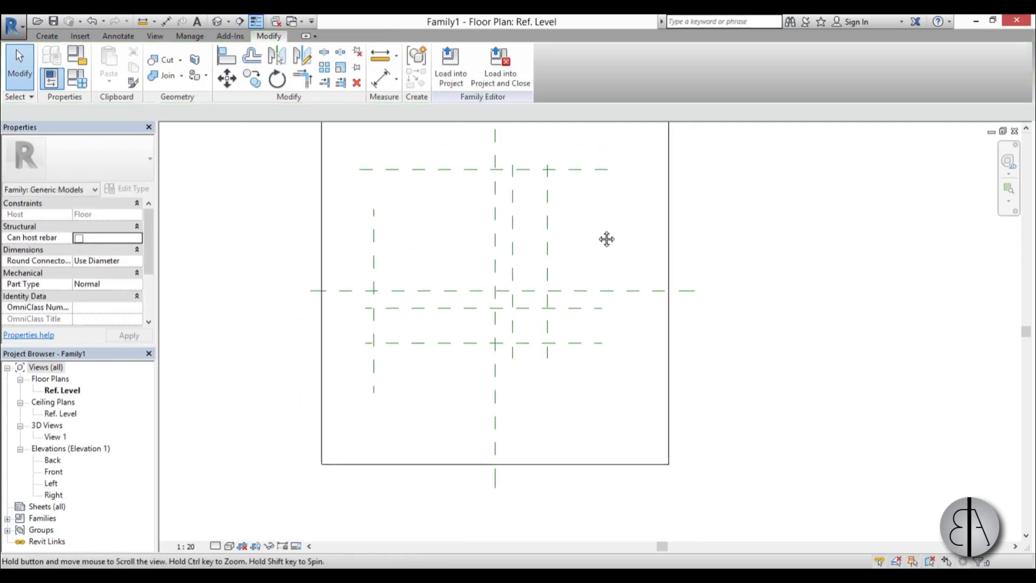
{"action": "scroll", "coordinate": [577, 255], "scroll_direction": "up", "scroll_amount": 2}
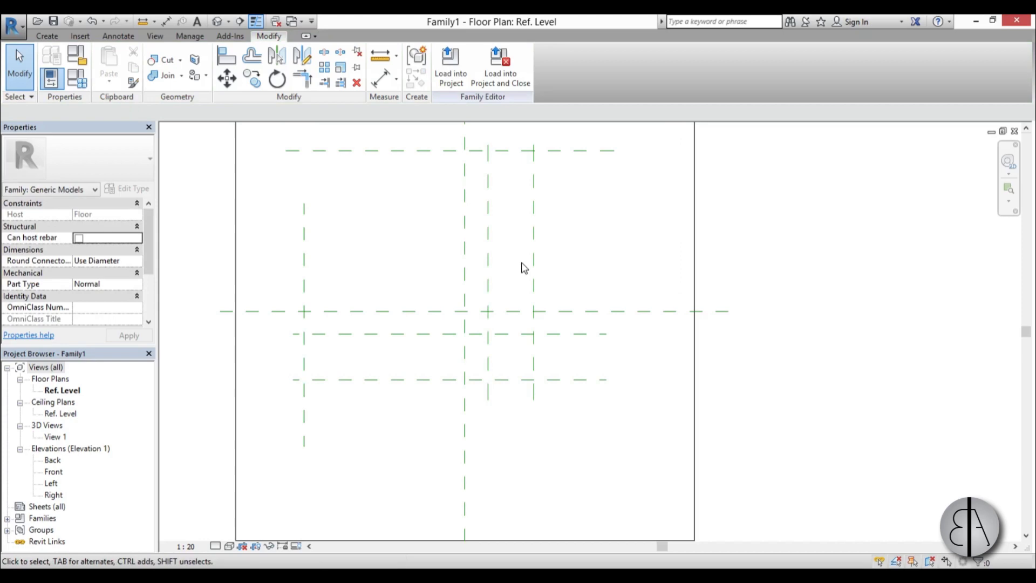
{"action": "left_click", "coordinate": [489, 272]}
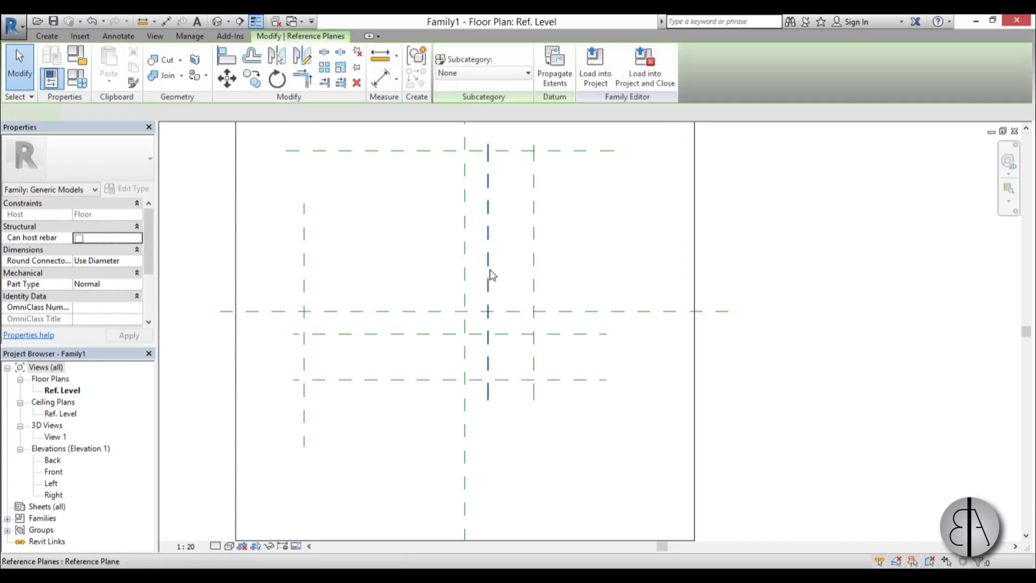
{"action": "left_click", "coordinate": [495, 394]}
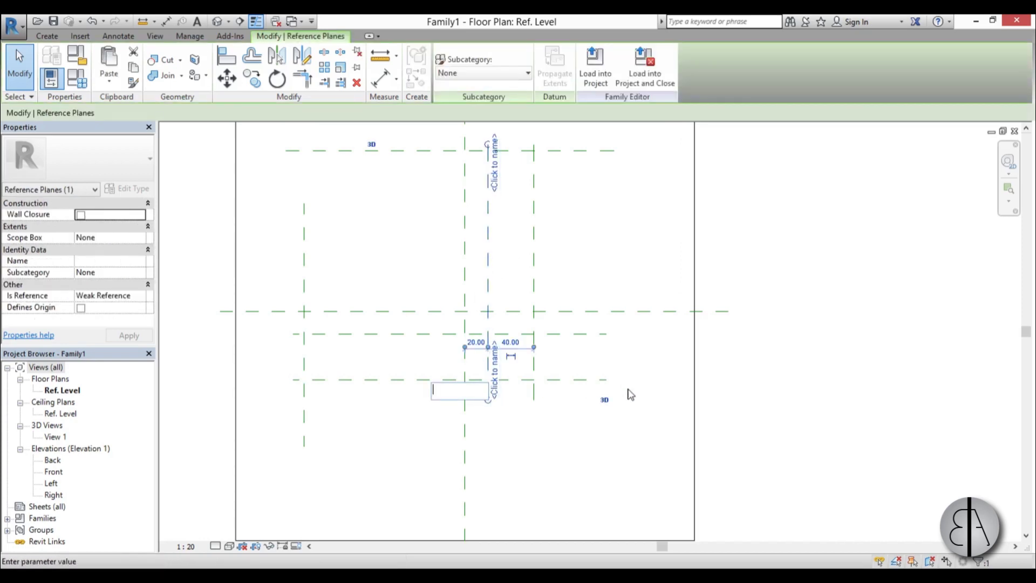
{"action": "type", "text": "strat"}
{"action": "key", "text": "Return"}
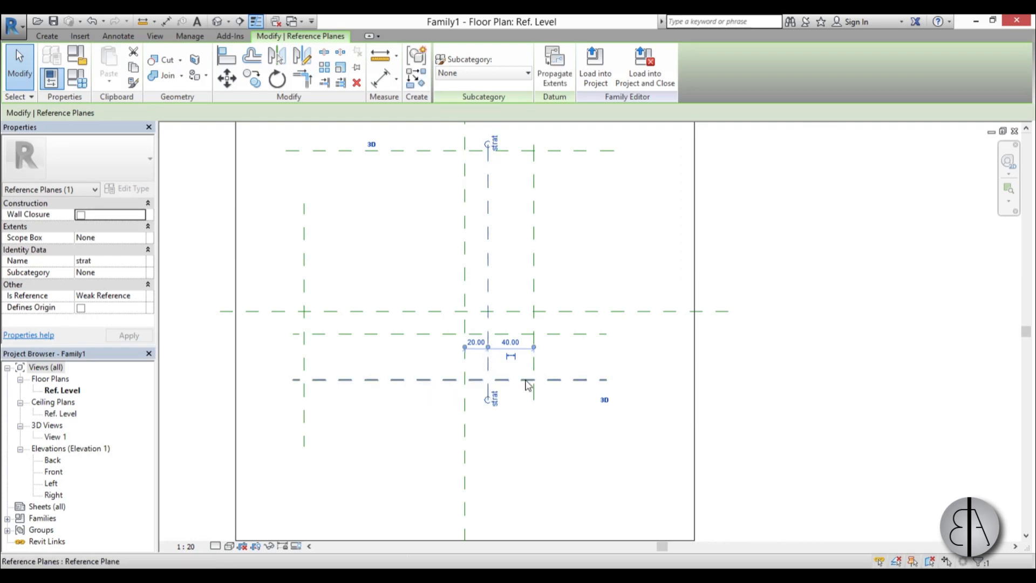
Step: Name the rightmost vertical reference plane "finish"
{"action": "left_click", "coordinate": [534, 395]}
{"action": "left_click", "coordinate": [541, 394]}
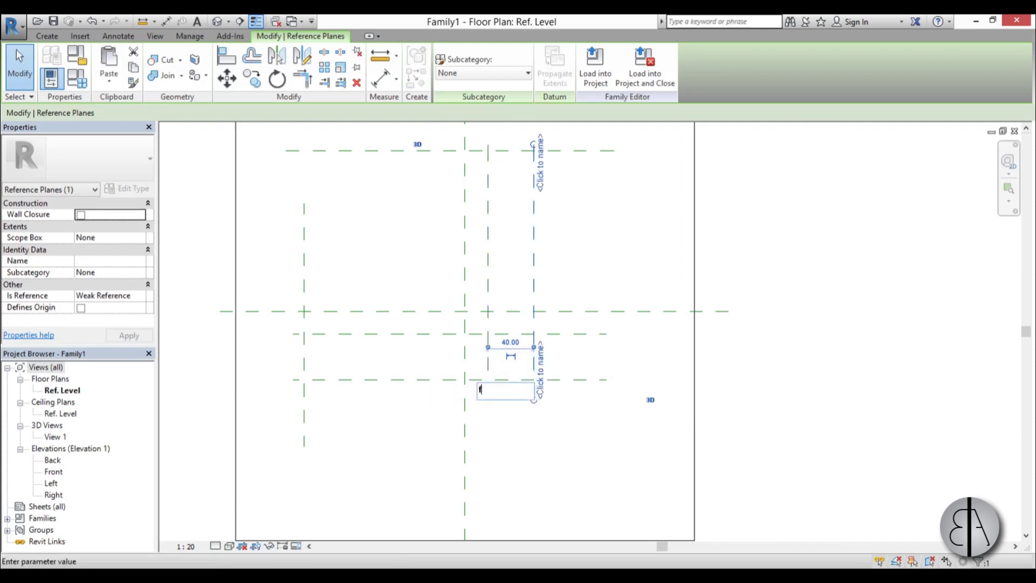
{"action": "type", "text": "finish"}
{"action": "key", "text": "Return"}
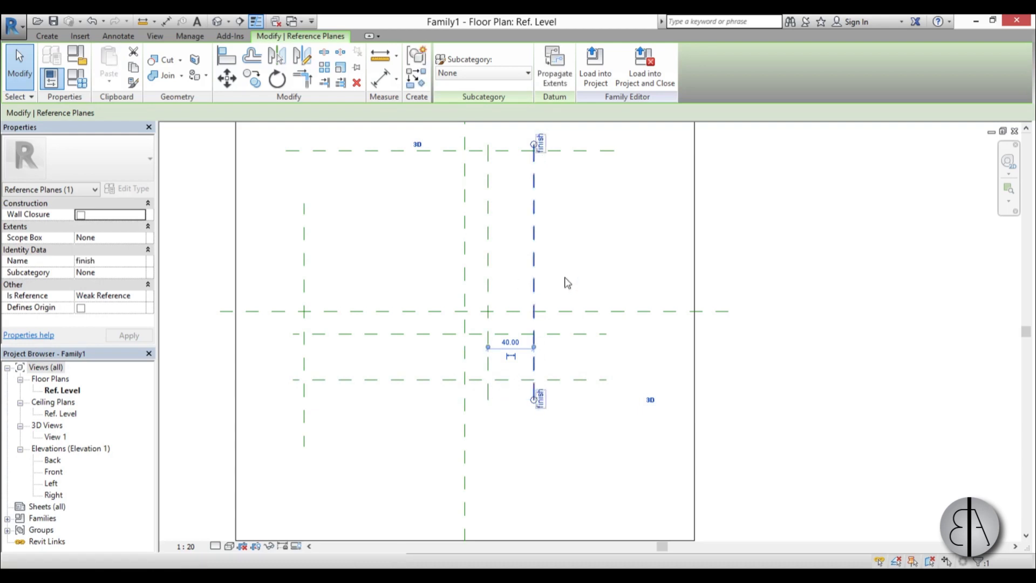
{"action": "key", "text": "Escape"}
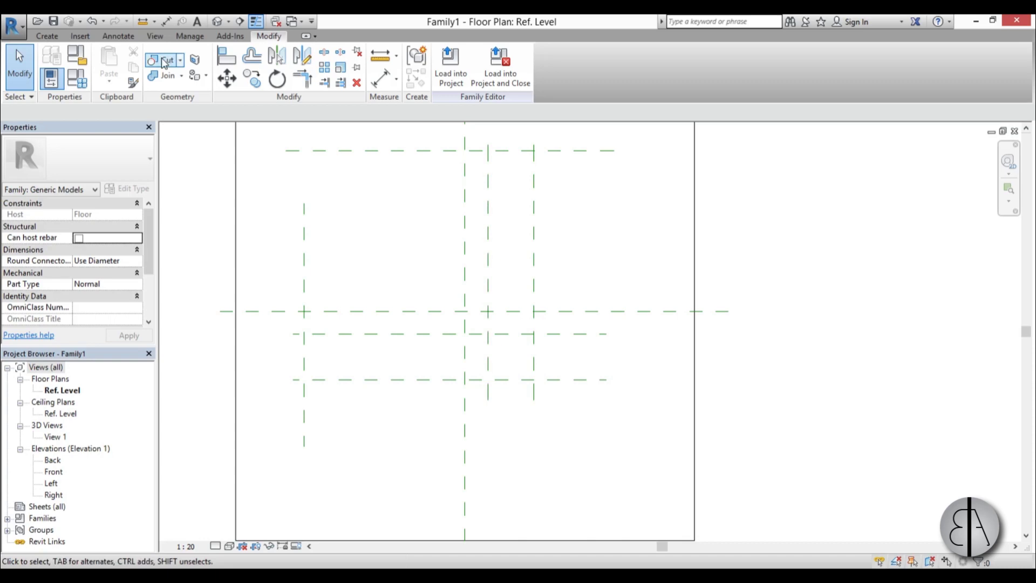
{"action": "left_click", "coordinate": [47, 36]}
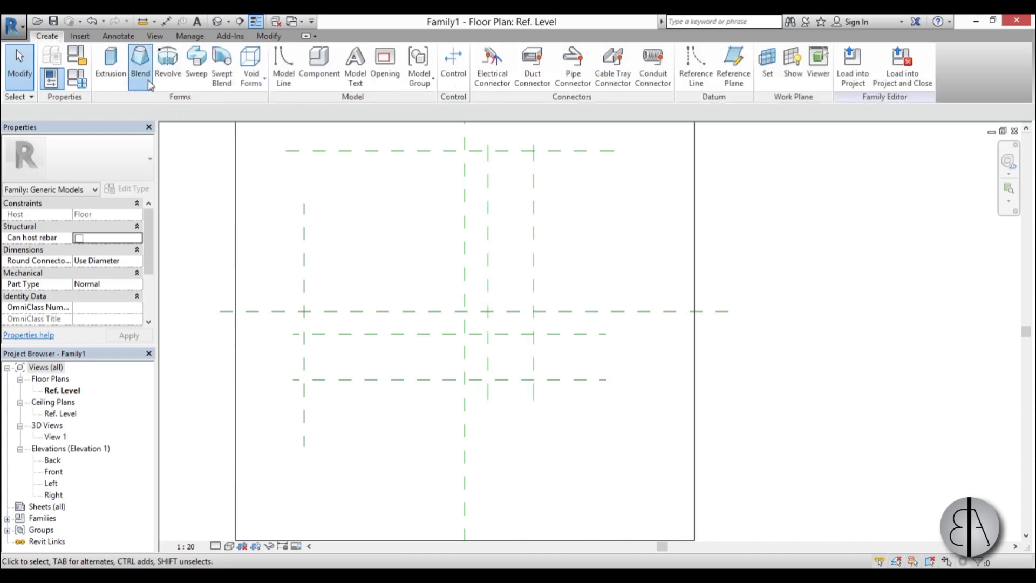
{"action": "left_click", "coordinate": [140, 62]}
{"action": "left_click", "coordinate": [446, 58]}
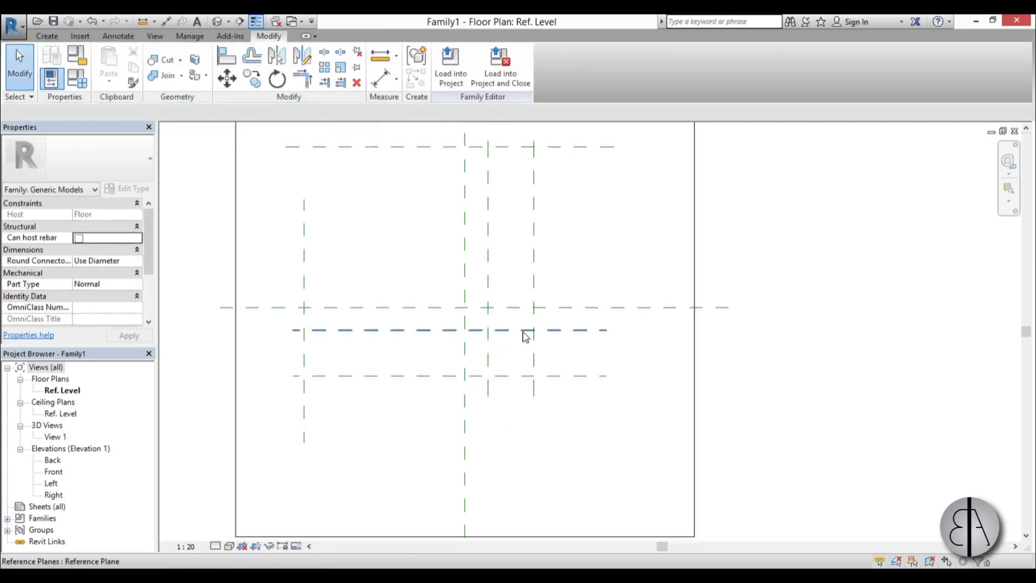
Step: Start a Blend with the "strat" reference plane as its work plane and open the Right elevation for sketching
{"action": "scroll", "coordinate": [523, 361], "scroll_direction": "up", "scroll_amount": 2}
{"action": "middle_click_drag", "start_coordinate": [523, 361], "coordinate": [471, 432]}
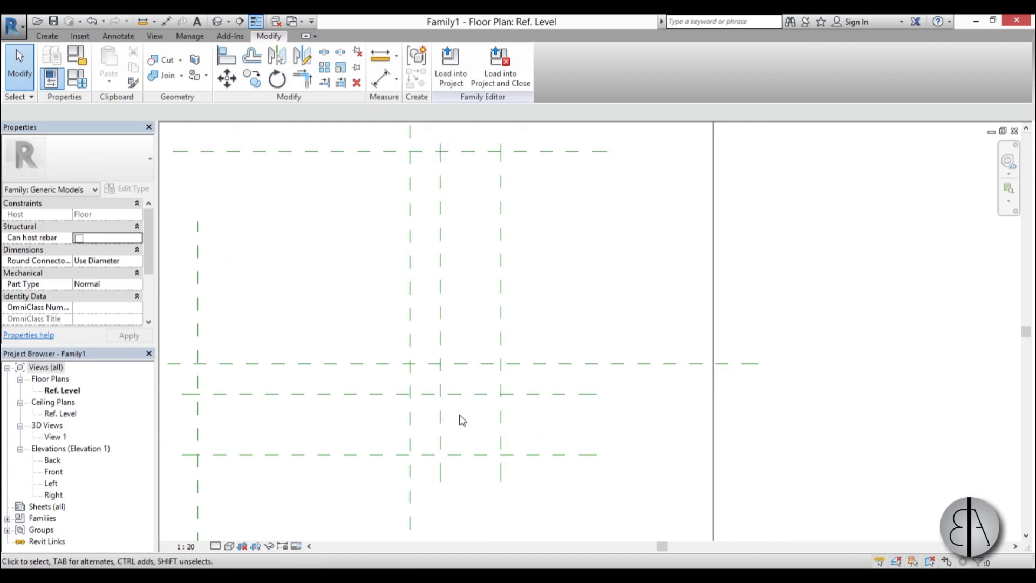
{"action": "left_click", "coordinate": [47, 36]}
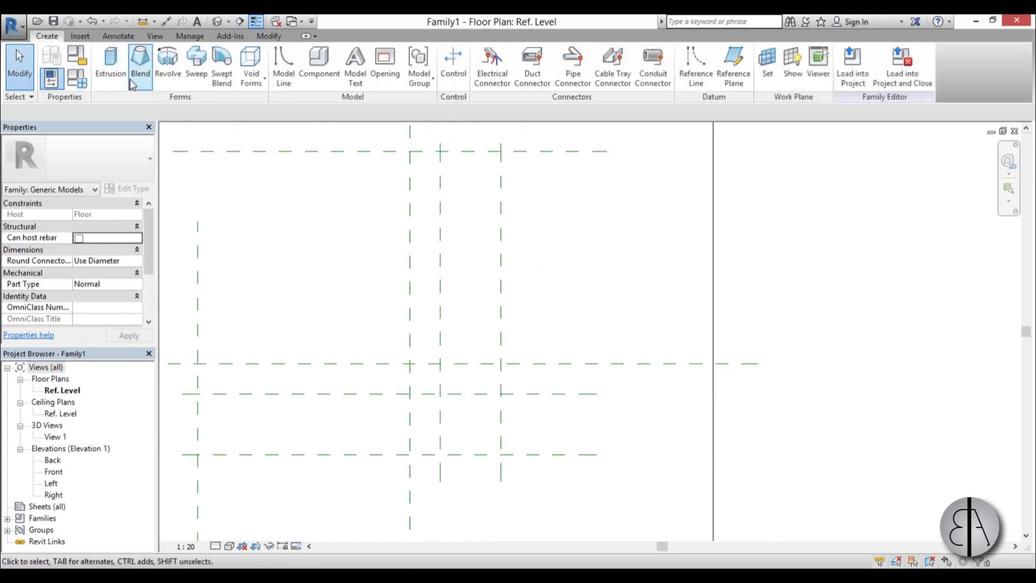
{"action": "left_click", "coordinate": [139, 64]}
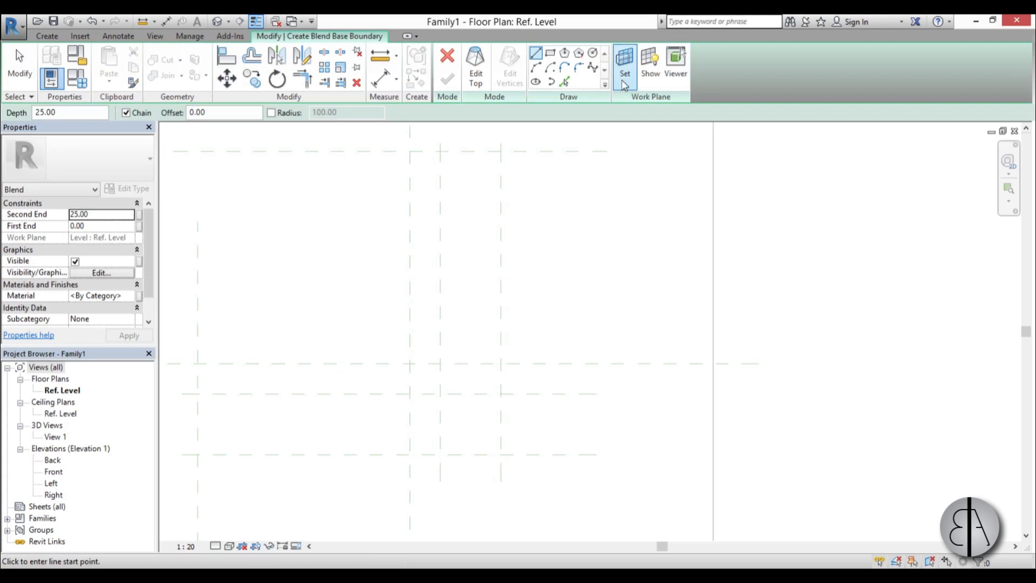
{"action": "left_click", "coordinate": [624, 63]}
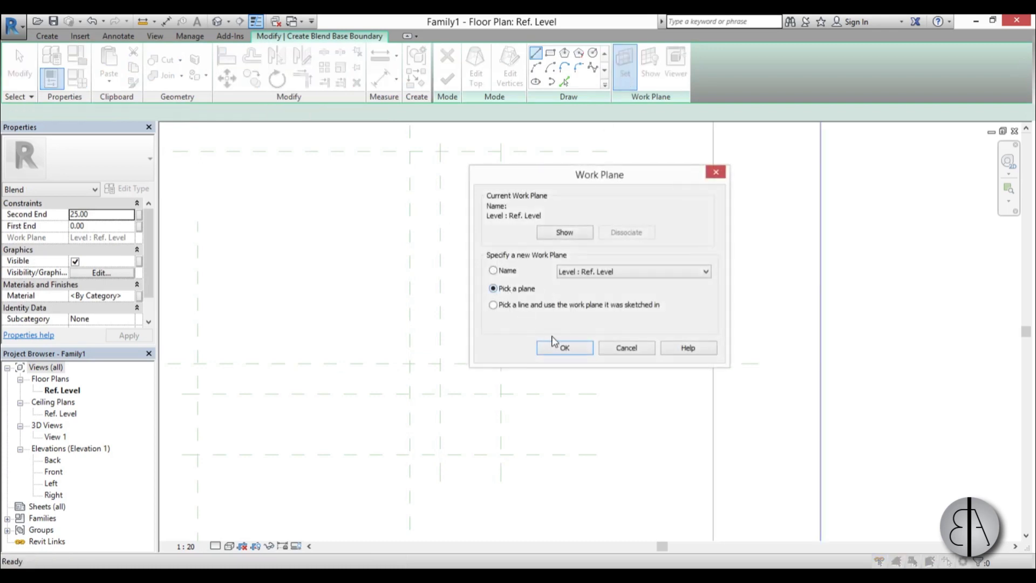
{"action": "left_click", "coordinate": [572, 352]}
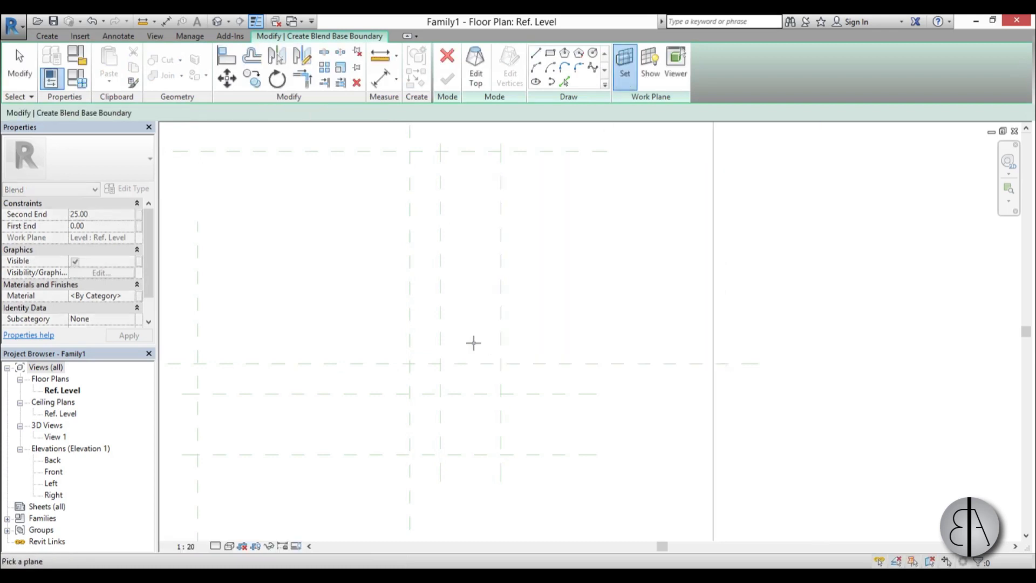
{"action": "left_click", "coordinate": [440, 337]}
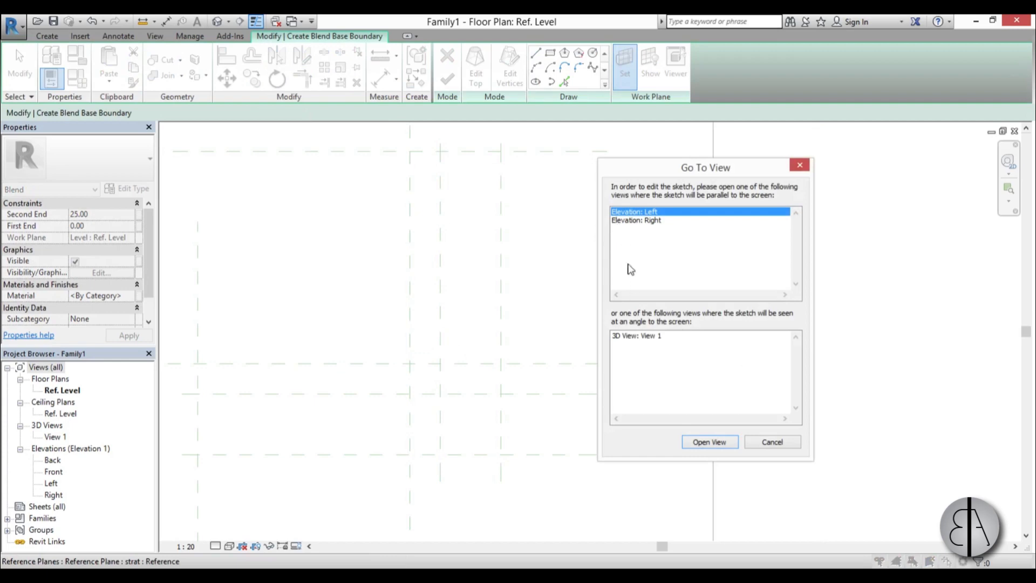
{"action": "double_click", "coordinate": [634, 222]}
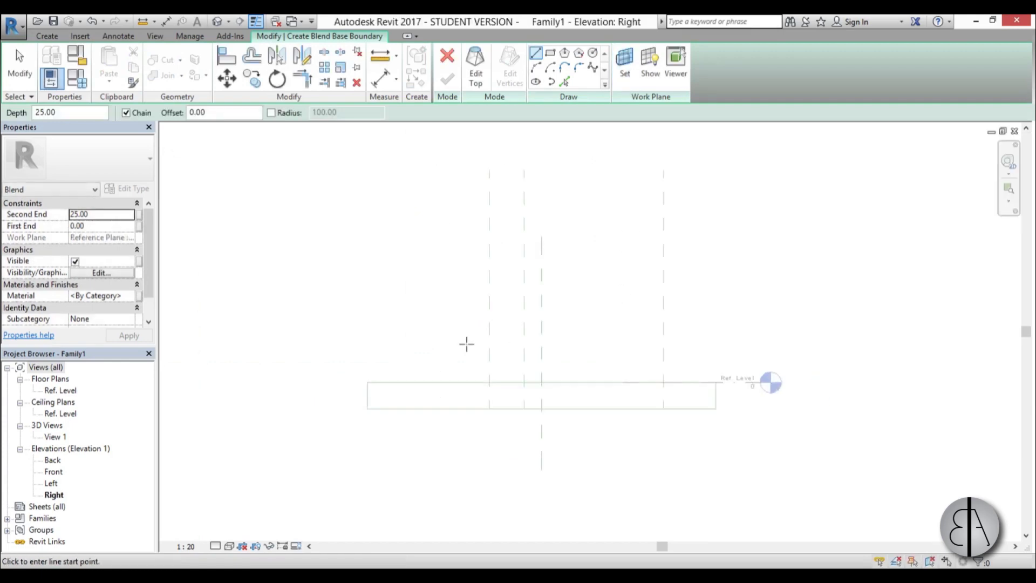
Step: Sketch a horizontal line 160 cm long, 36 cm above Ref. Level, from the rightmost reference plane to the plane just left of center
{"action": "scroll", "coordinate": [400, 356], "scroll_direction": "up", "scroll_amount": 2}
{"action": "middle_click_drag", "start_coordinate": [404, 378], "coordinate": [415, 409]}
{"action": "scroll", "coordinate": [478, 374], "scroll_direction": "down", "scroll_amount": 1}
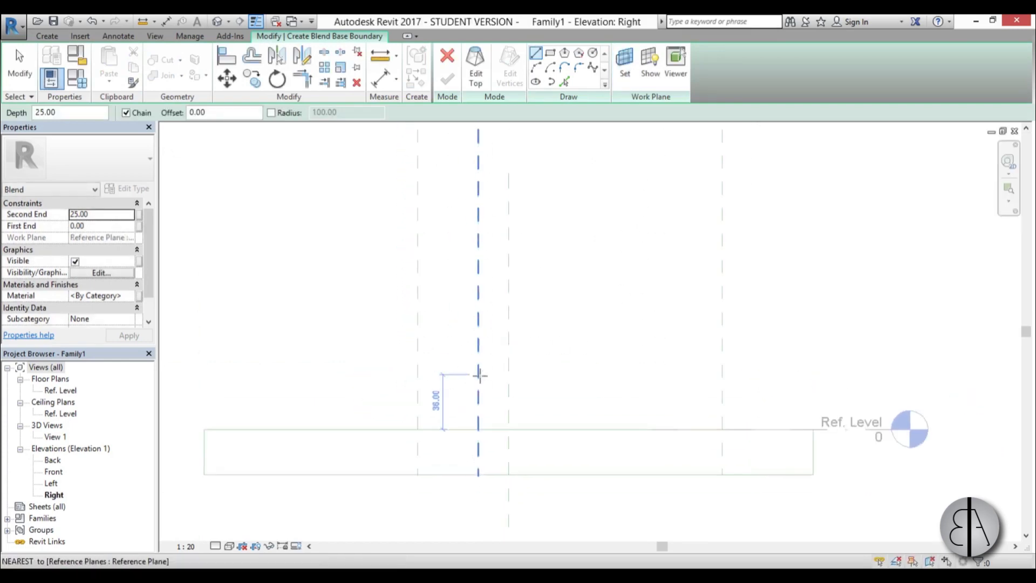
{"action": "middle_click_drag", "start_coordinate": [469, 392], "coordinate": [483, 415]}
{"action": "scroll", "coordinate": [415, 386], "scroll_direction": "up", "scroll_amount": 1}
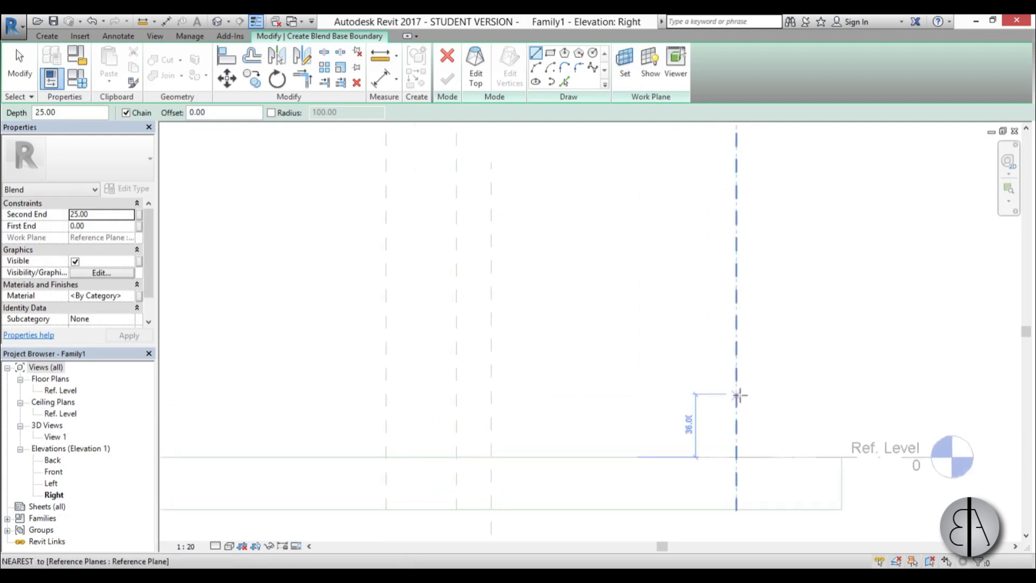
{"action": "left_click", "coordinate": [736, 395]}
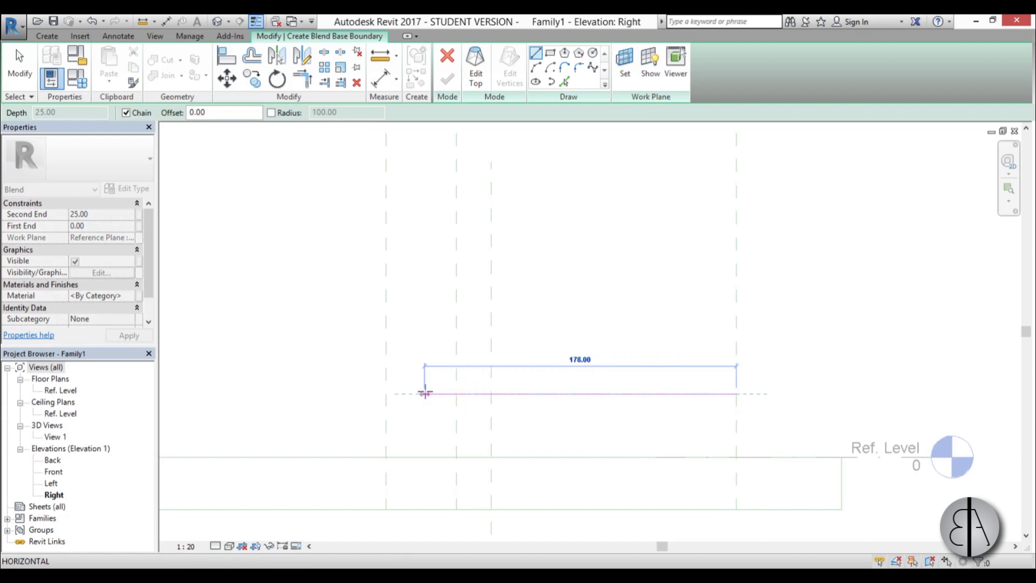
{"action": "left_click", "coordinate": [456, 394]}
{"action": "key", "text": "Escape"}
{"action": "key", "text": "Escape"}
Step: Sketch a line 8 cm down from Ref. Level along the reference plane just left of center, continued by a horizontal line leftward
{"action": "middle_click_drag", "start_coordinate": [497, 449], "coordinate": [424, 317]}
{"action": "scroll", "coordinate": [419, 298], "scroll_direction": "up", "scroll_amount": 4}
{"action": "scroll", "coordinate": [407, 268], "scroll_direction": "up", "scroll_amount": 2}
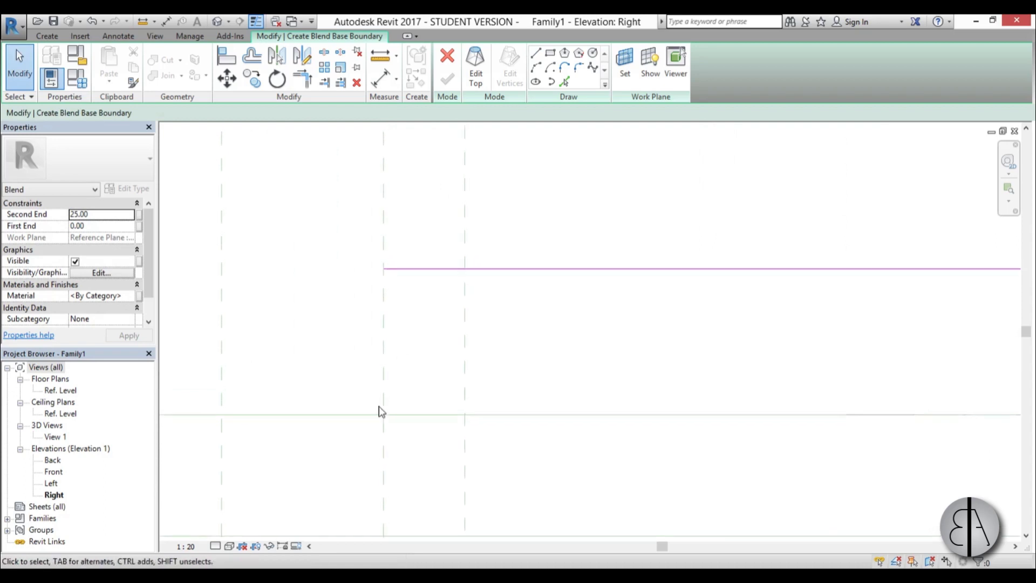
{"action": "middle_click_drag", "start_coordinate": [400, 417], "coordinate": [500, 383]}
{"action": "scroll", "coordinate": [500, 383], "scroll_direction": "down", "scroll_amount": 1}
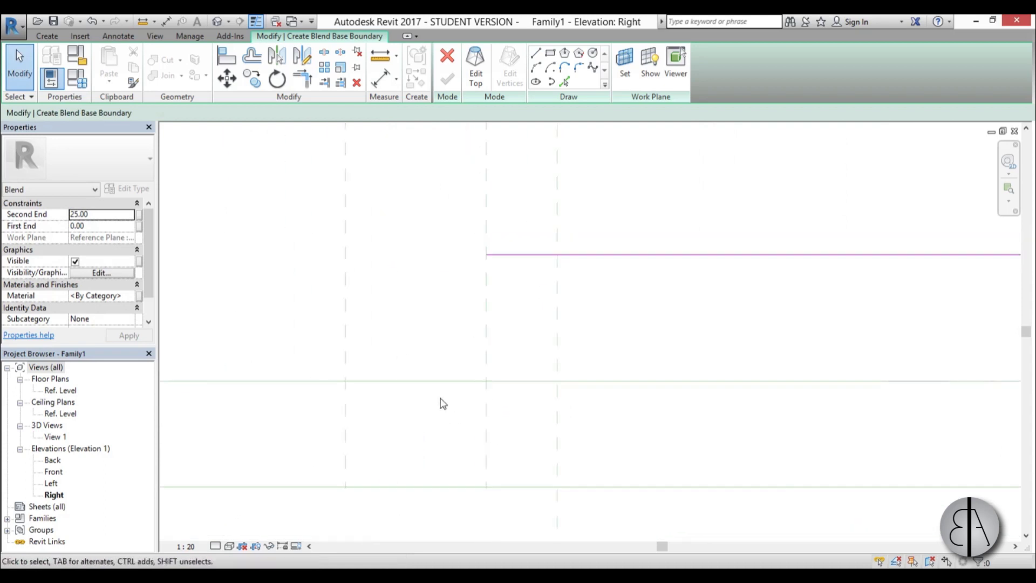
{"action": "left_click", "coordinate": [535, 53]}
{"action": "left_click", "coordinate": [486, 381]}
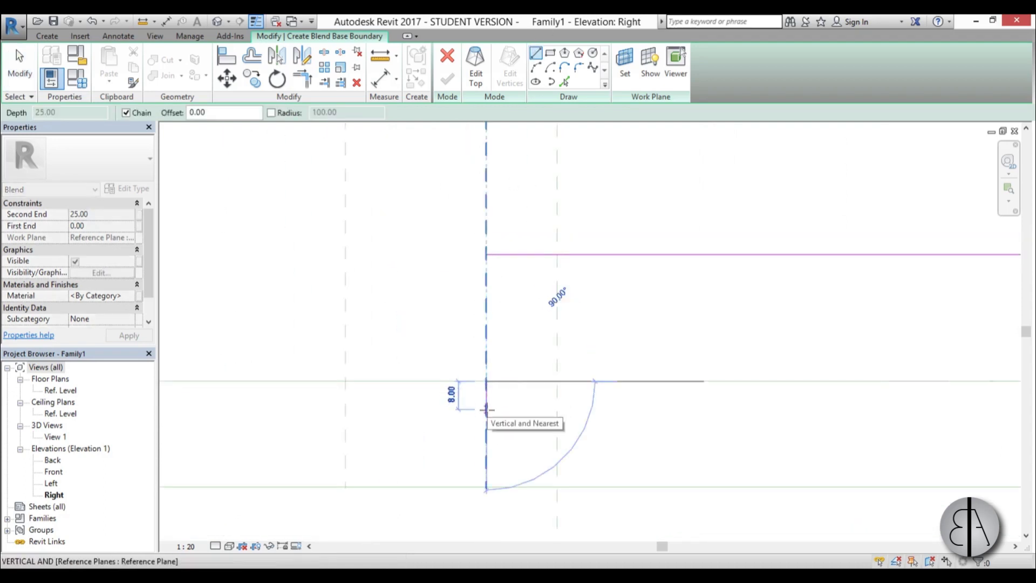
{"action": "left_click", "coordinate": [486, 410]}
{"action": "left_click", "coordinate": [394, 408]}
{"action": "key", "text": "Escape"}
{"action": "key", "text": "Escape"}
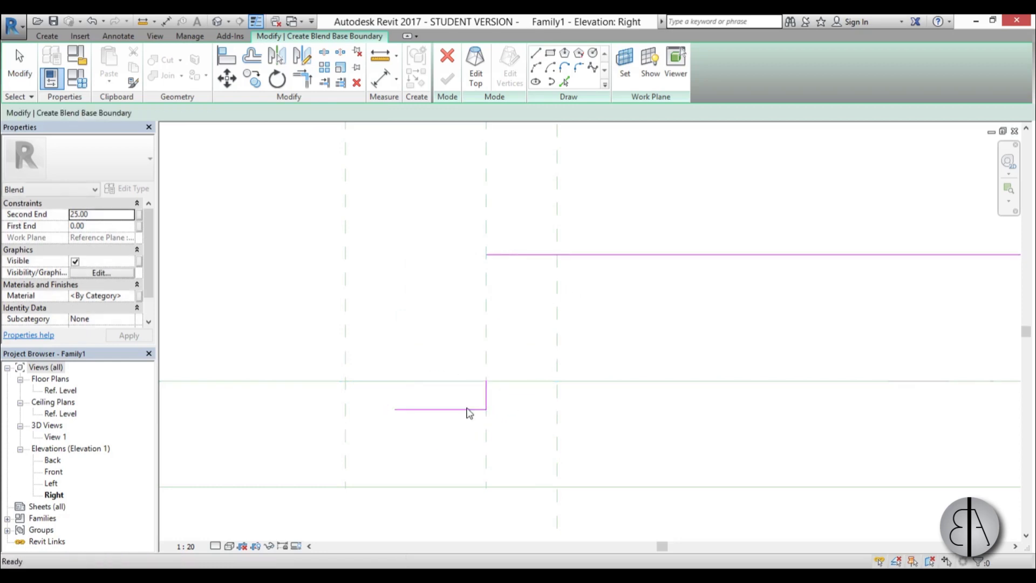
Step: Shorten the small horizontal line below Ref. Level from its left end and set its length to 5 cm
{"action": "left_click", "coordinate": [468, 409]}
{"action": "left_click_drag", "start_coordinate": [393, 410], "coordinate": [466, 410]}
{"action": "scroll", "coordinate": [477, 410], "scroll_direction": "up", "scroll_amount": 2}
{"action": "left_click", "coordinate": [474, 458]}
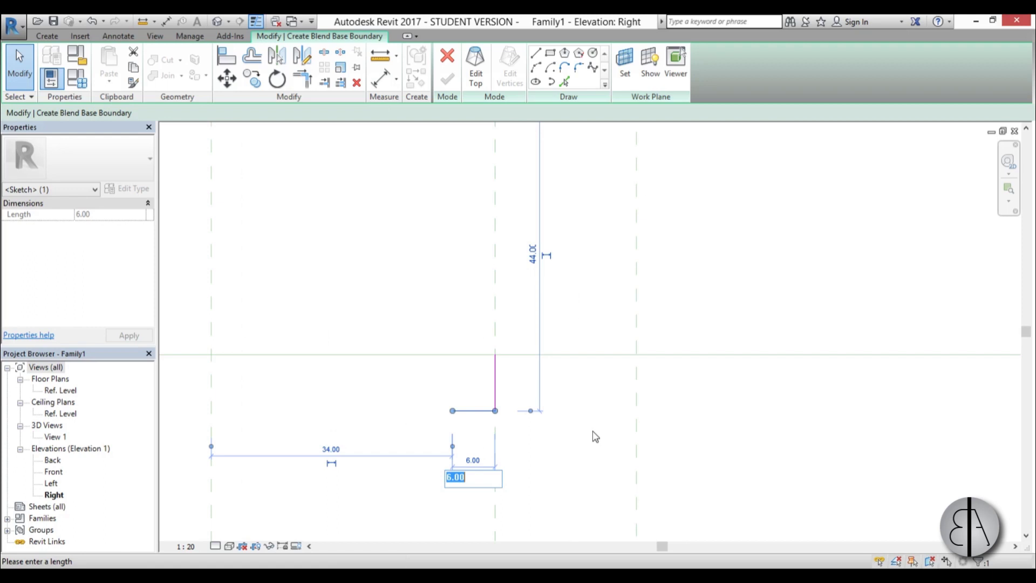
{"action": "type", "text": "5"}
{"action": "key", "text": "Return"}
{"action": "left_click", "coordinate": [646, 372]}
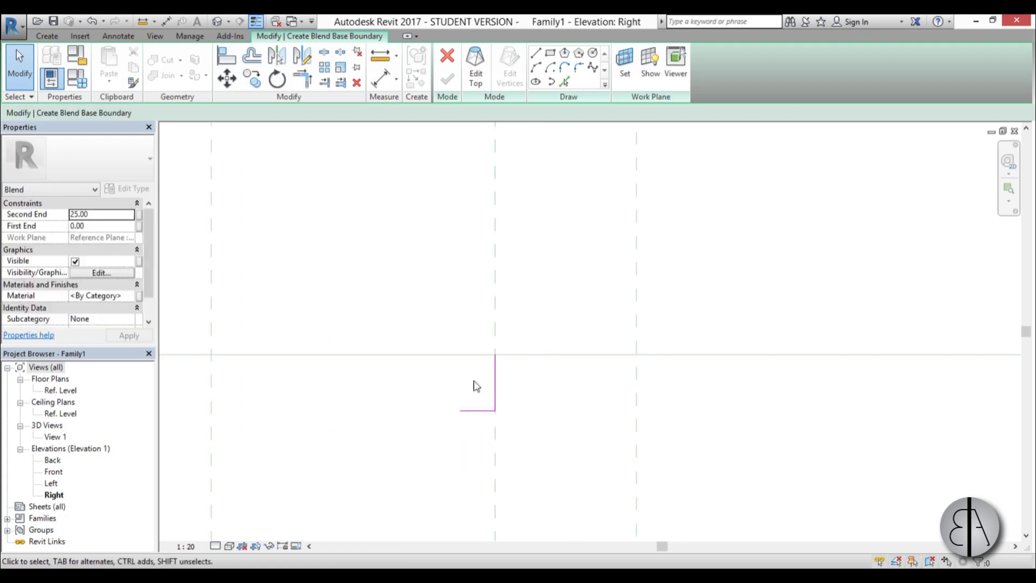
Step: Sketch a vertical line from the left end of the 5 cm line up to Ref. Level
{"action": "left_click", "coordinate": [535, 56]}
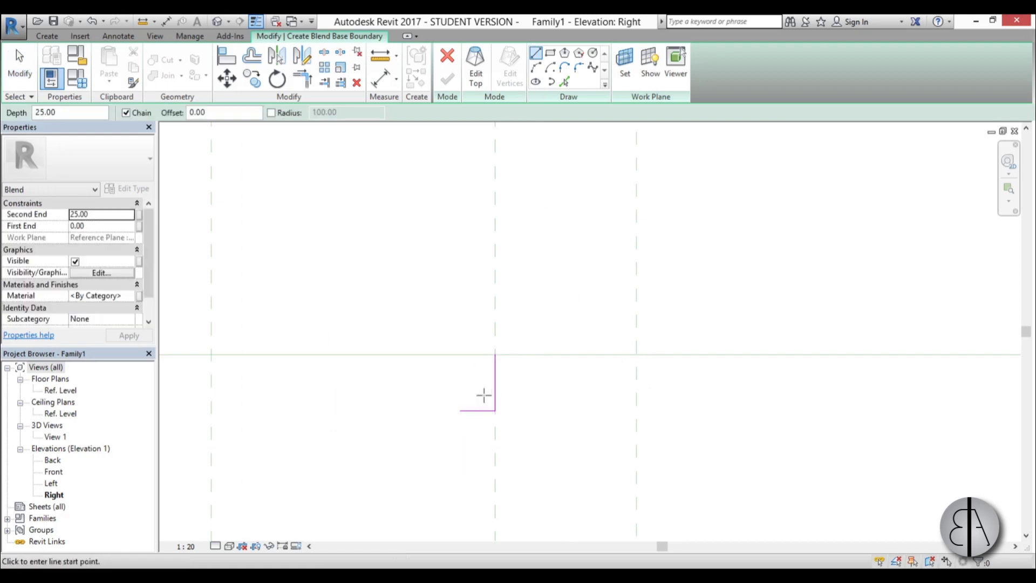
{"action": "left_click", "coordinate": [459, 410]}
{"action": "left_click", "coordinate": [459, 354]}
{"action": "key", "text": "Escape"}
{"action": "key", "text": "Escape"}
Step: Pull the left end of the long upper line back to the center reference plane, making it 140 cm long
{"action": "scroll", "coordinate": [434, 418], "scroll_direction": "down", "scroll_amount": 3}
{"action": "mouse_move", "coordinate": [433, 418]}
{"action": "middle_mouse_down"}
{"action": "mouse_move", "coordinate": [421, 404]}
{"action": "mouse_move", "coordinate": [400, 423]}
{"action": "middle_mouse_up"}
{"action": "scroll", "coordinate": [381, 423], "scroll_direction": "up", "scroll_amount": 2}
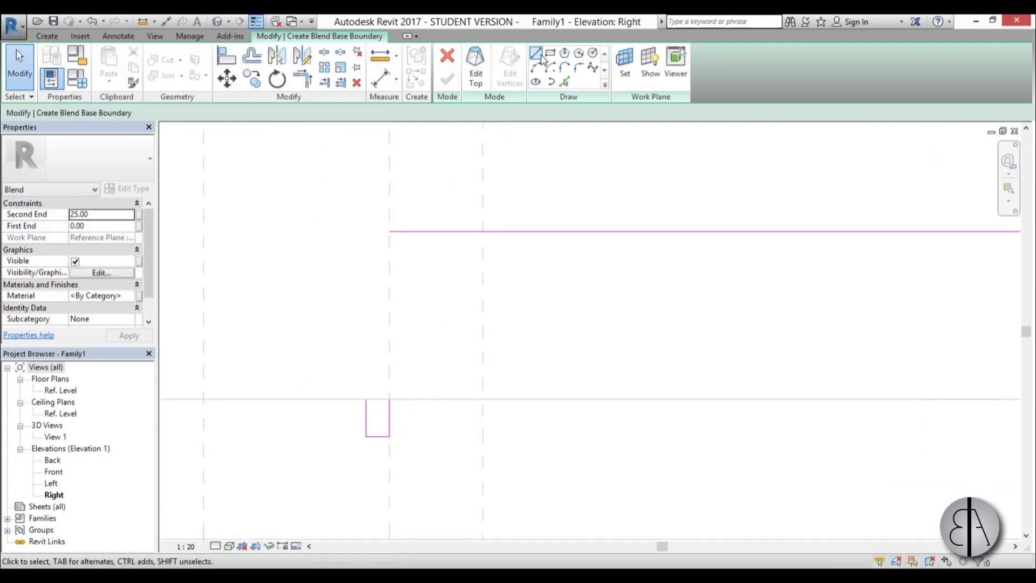
{"action": "left_click", "coordinate": [408, 232]}
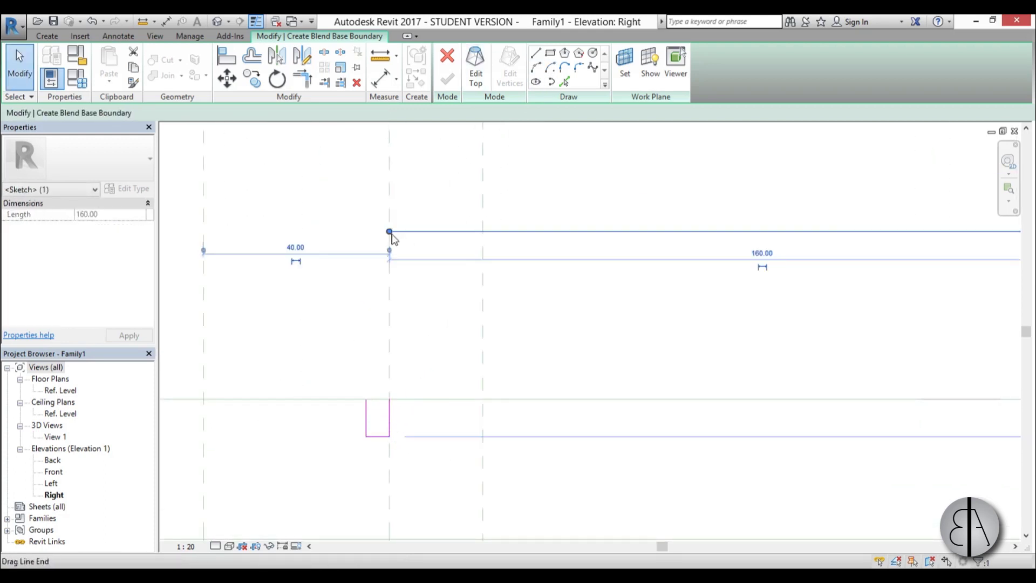
{"action": "left_click_drag", "start_coordinate": [389, 232], "coordinate": [483, 231]}
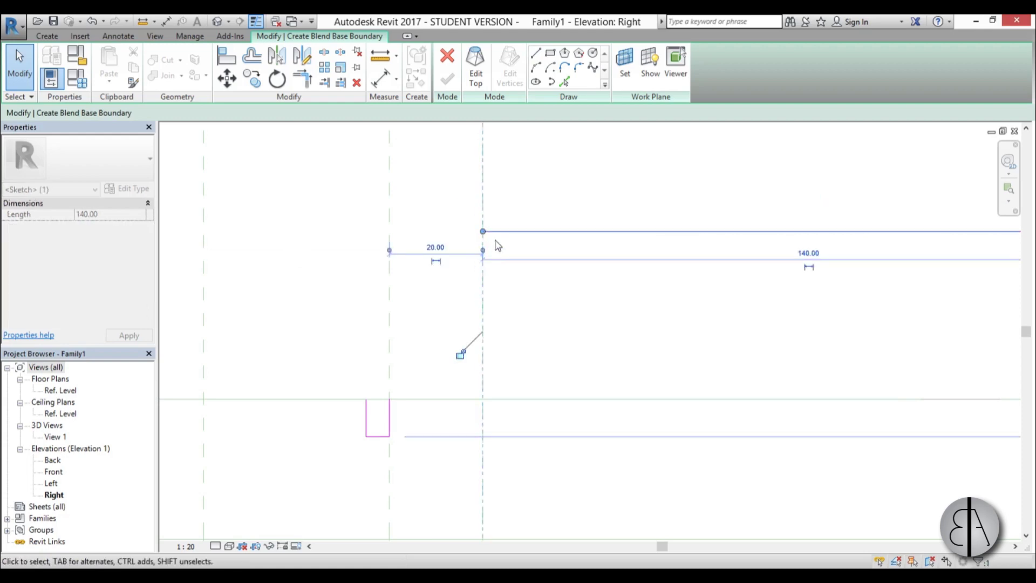
Step: Add a parallel offset copy of the long horizontal line just below it with Pick Lines
{"action": "scroll", "coordinate": [497, 245], "scroll_direction": "down", "scroll_amount": 3}
{"action": "middle_click_drag", "start_coordinate": [464, 270], "coordinate": [367, 305]}
{"action": "scroll", "coordinate": [386, 274], "scroll_direction": "up", "scroll_amount": 2}
{"action": "left_click", "coordinate": [564, 82]}
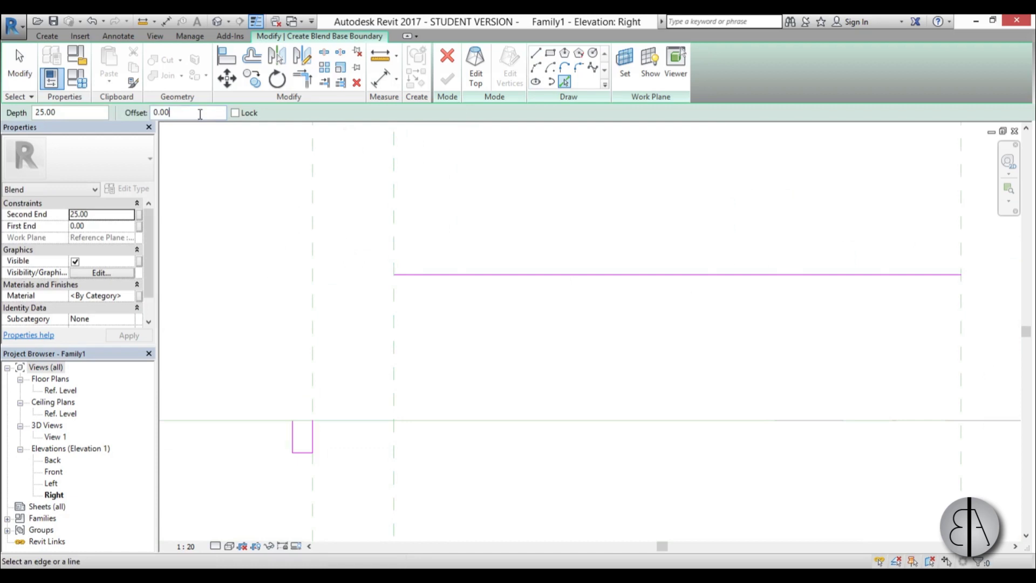
{"action": "left_click", "coordinate": [497, 280]}
{"action": "key", "text": "Escape"}
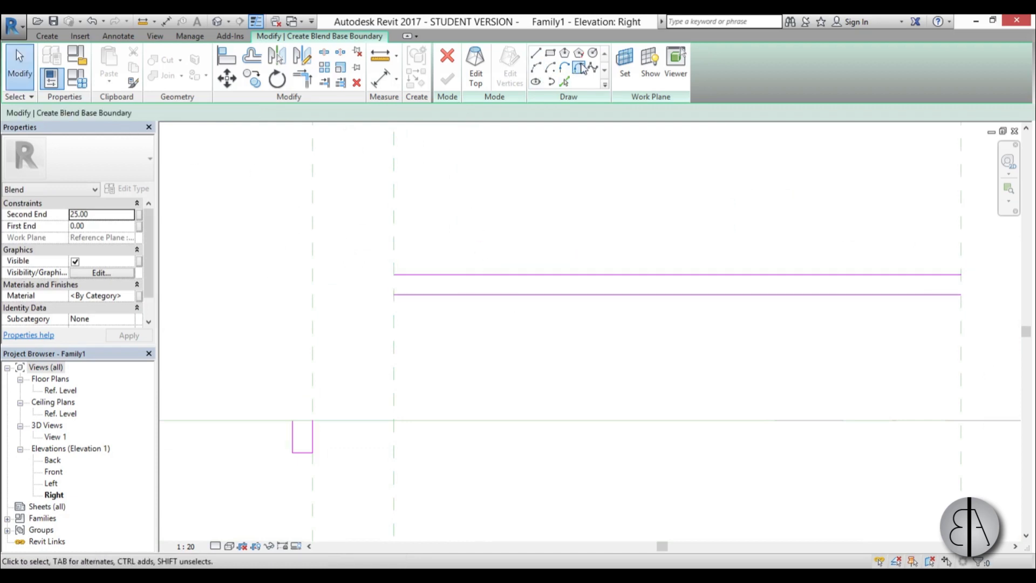
{"action": "left_click", "coordinate": [591, 68]}
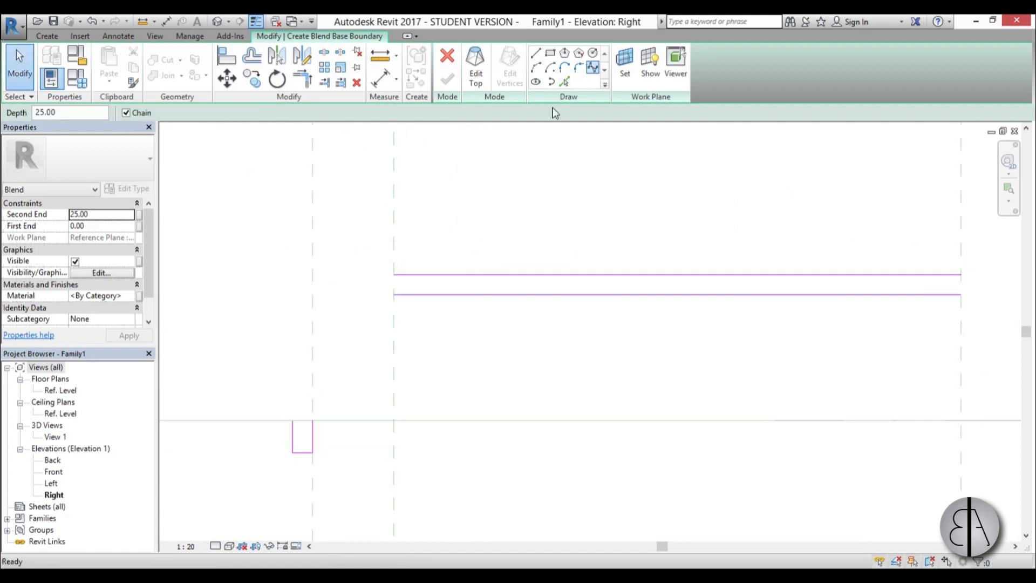
{"action": "left_click", "coordinate": [292, 421]}
{"action": "left_click", "coordinate": [393, 275]}
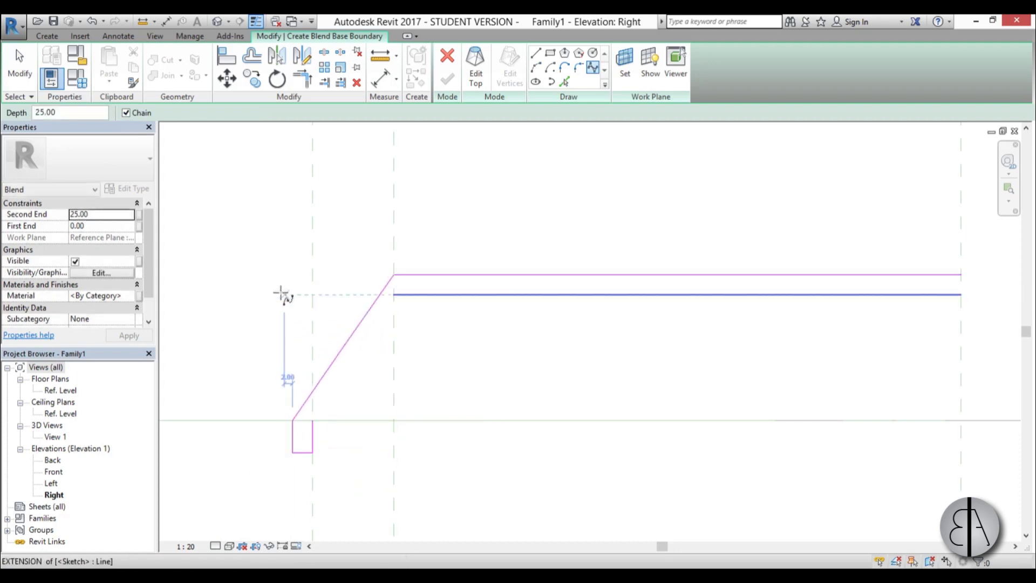
{"action": "key", "text": "Escape"}
{"action": "key", "text": "Escape"}
{"action": "left_click", "coordinate": [354, 331]}
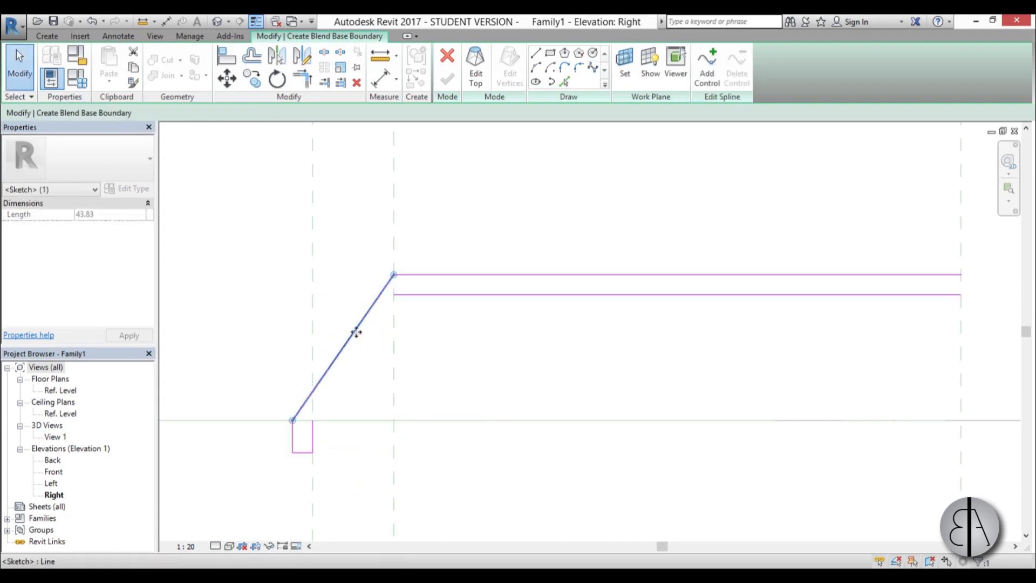
{"action": "key", "text": "Delete"}
Step: Sketch a spline from the short left vertical line's top to the upper horizontal line's left end, pulling its corner control point outward
{"action": "left_click", "coordinate": [595, 67]}
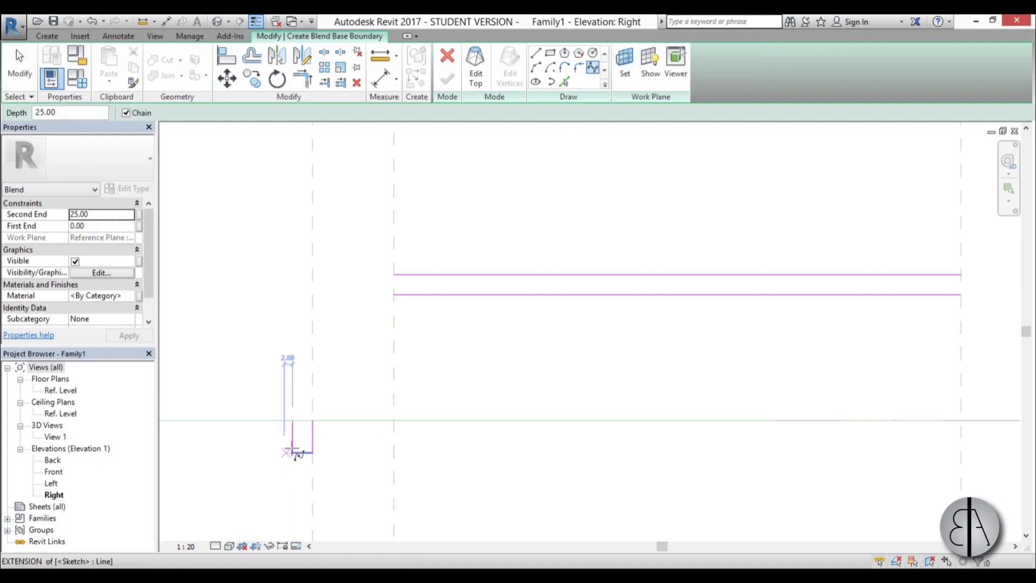
{"action": "left_click", "coordinate": [292, 423]}
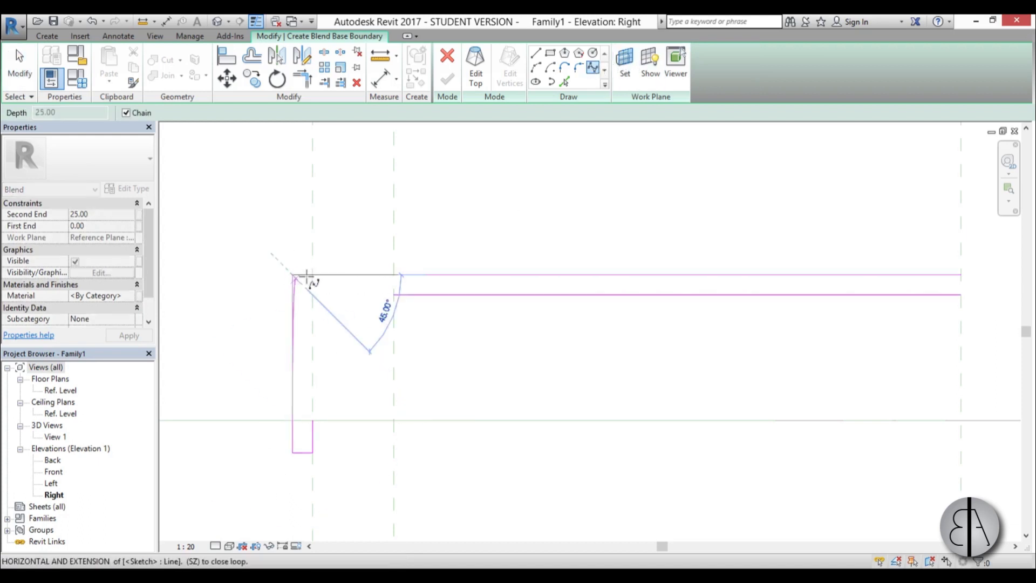
{"action": "left_click", "coordinate": [394, 275]}
{"action": "key", "text": "Escape"}
{"action": "left_click", "coordinate": [330, 296]}
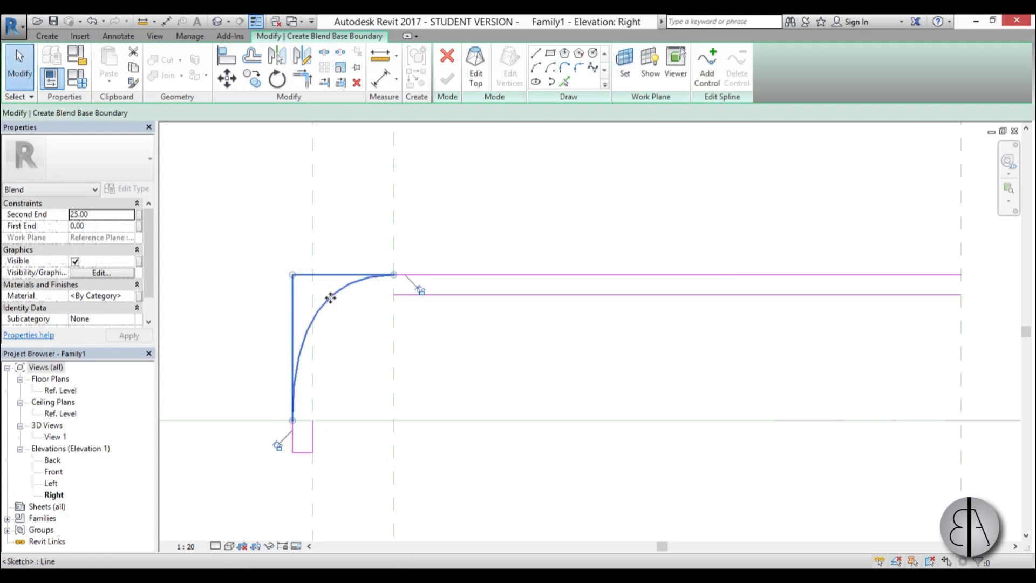
{"action": "left_click_drag", "start_coordinate": [294, 276], "coordinate": [236, 275]}
{"action": "left_click", "coordinate": [285, 479]}
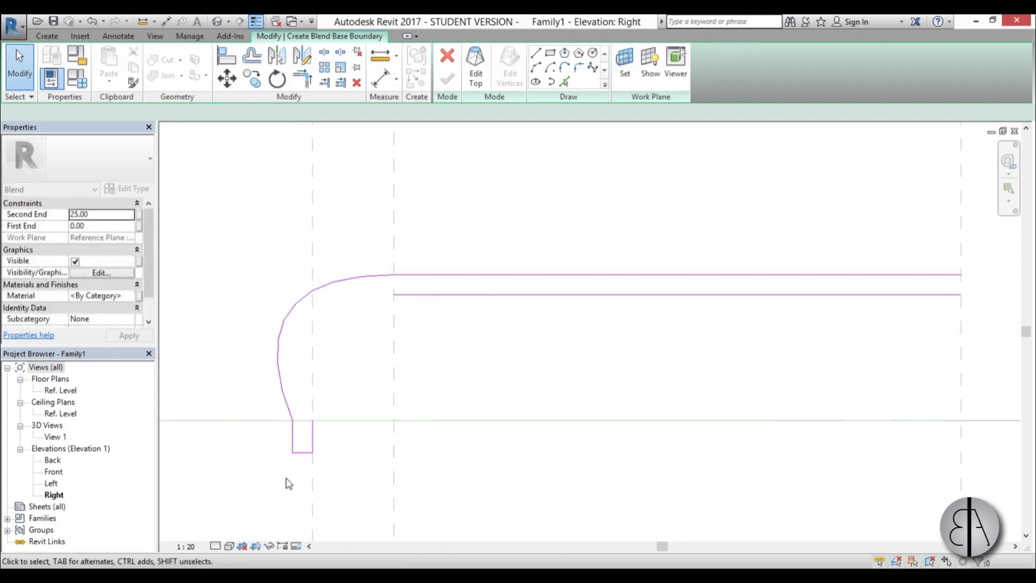
Step: Extend the spline's lower end down to the left end of the 5 cm line below Ref. Level
{"action": "middle_click_drag", "start_coordinate": [288, 449], "coordinate": [335, 393]}
{"action": "scroll", "coordinate": [330, 349], "scroll_direction": "up", "scroll_amount": 1}
{"action": "left_click", "coordinate": [338, 351]}
{"action": "left_click_drag", "start_coordinate": [344, 368], "coordinate": [343, 412]}
{"action": "key", "text": "Escape"}
Step: Delete the two short vertical lines between the 5 cm line and Ref. Level
{"action": "left_click", "coordinate": [344, 389]}
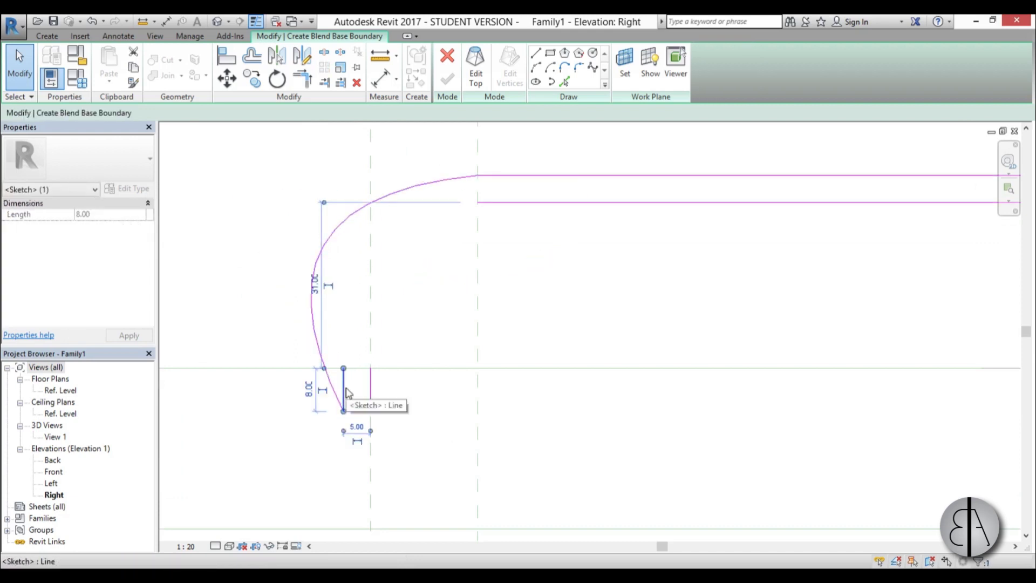
{"action": "key", "text": "Delete"}
{"action": "left_click", "coordinate": [370, 388]}
{"action": "key", "text": "Delete"}
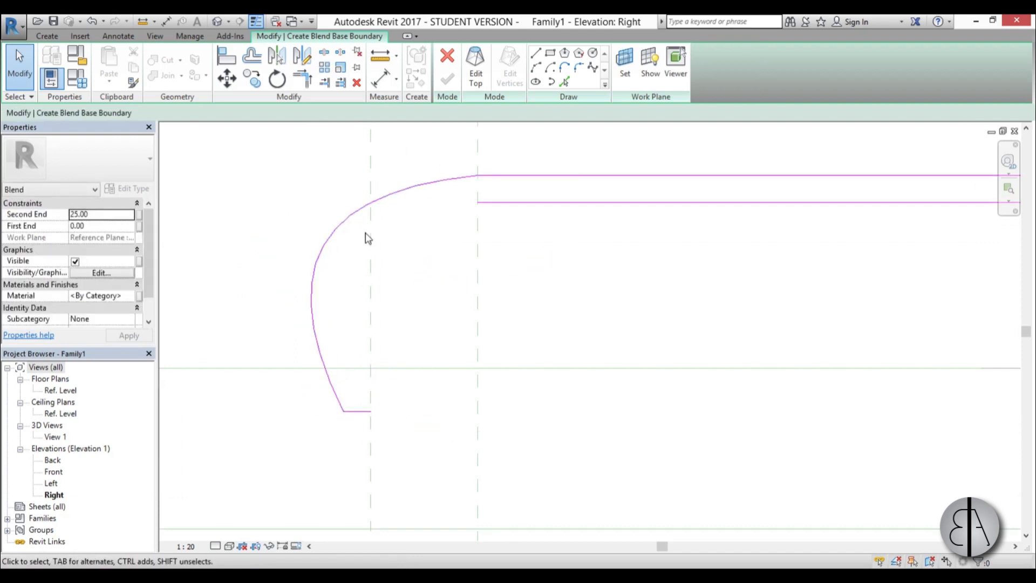
Step: Move the outer spline's corner control point slightly upward to round out the curve
{"action": "left_click", "coordinate": [353, 207]}
{"action": "left_click_drag", "start_coordinate": [236, 200], "coordinate": [238, 180]}
{"action": "left_click", "coordinate": [238, 180]}
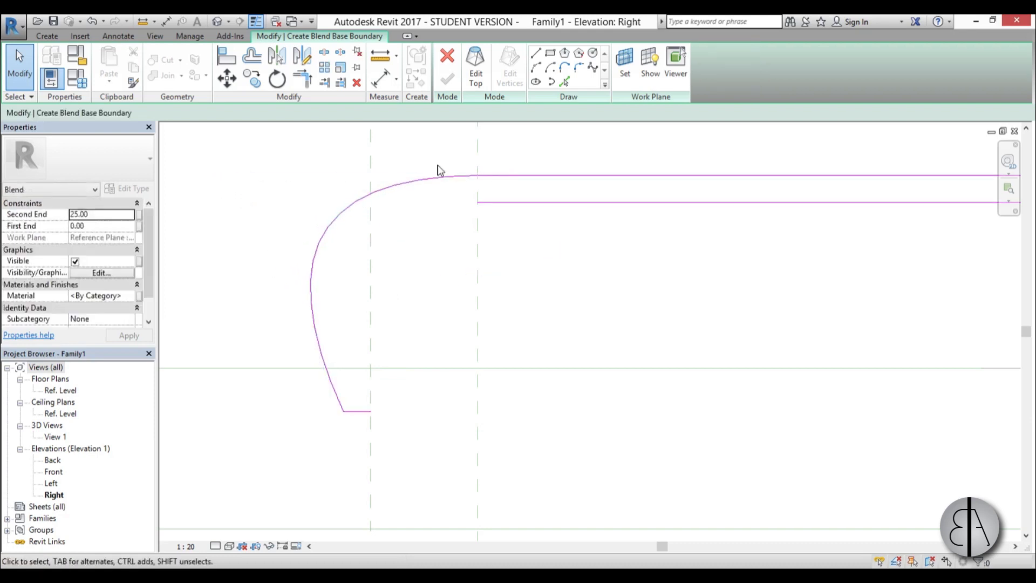
Step: Sketch an inner spline from the lower horizontal line's left end, around the outer curve, to the right end of the 5 cm line
{"action": "left_click", "coordinate": [593, 67]}
{"action": "left_click", "coordinate": [477, 202]}
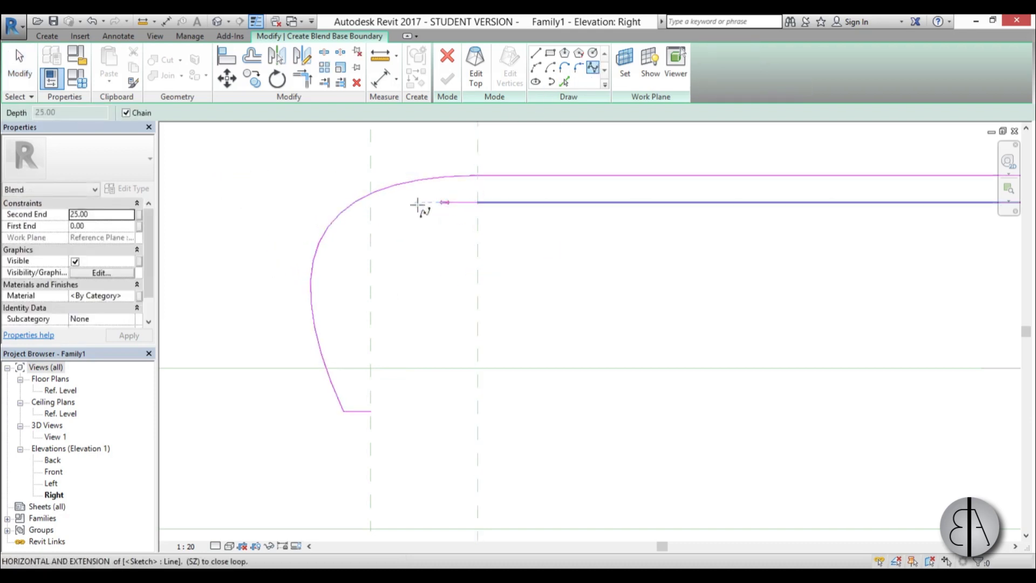
{"action": "left_click", "coordinate": [268, 203]}
{"action": "left_click", "coordinate": [370, 410]}
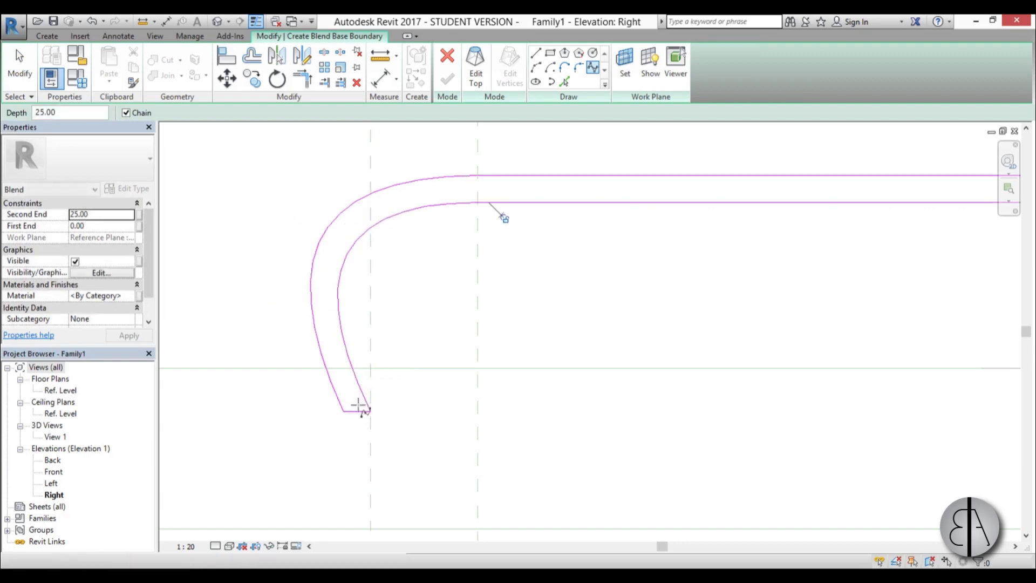
{"action": "key", "text": "Escape"}
Step: Adjust the inner spline's corner control point slightly up and inward so the curve follows the outer spline
{"action": "left_click", "coordinate": [339, 283]}
{"action": "left_click_drag", "start_coordinate": [268, 203], "coordinate": [273, 194]}
{"action": "left_click", "coordinate": [470, 317]}
{"action": "scroll", "coordinate": [470, 418], "scroll_direction": "down", "scroll_amount": 2}
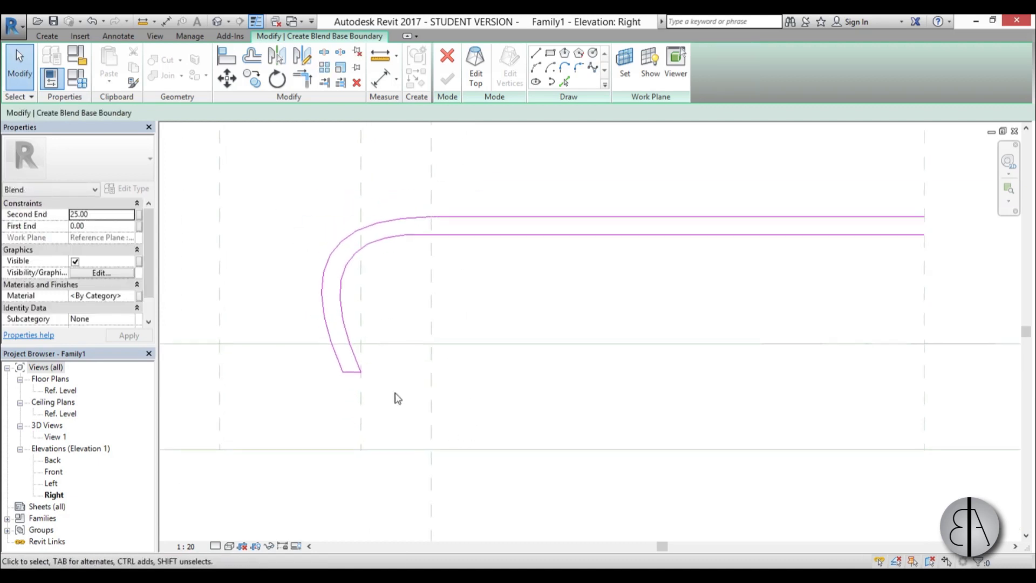
Step: Close the profile with a vertical line joining the right ends of the two long horizontal lines
{"action": "scroll", "coordinate": [398, 398], "scroll_direction": "down", "scroll_amount": 2}
{"action": "left_click", "coordinate": [535, 53]}
{"action": "scroll", "coordinate": [809, 281], "scroll_direction": "up", "scroll_amount": 2}
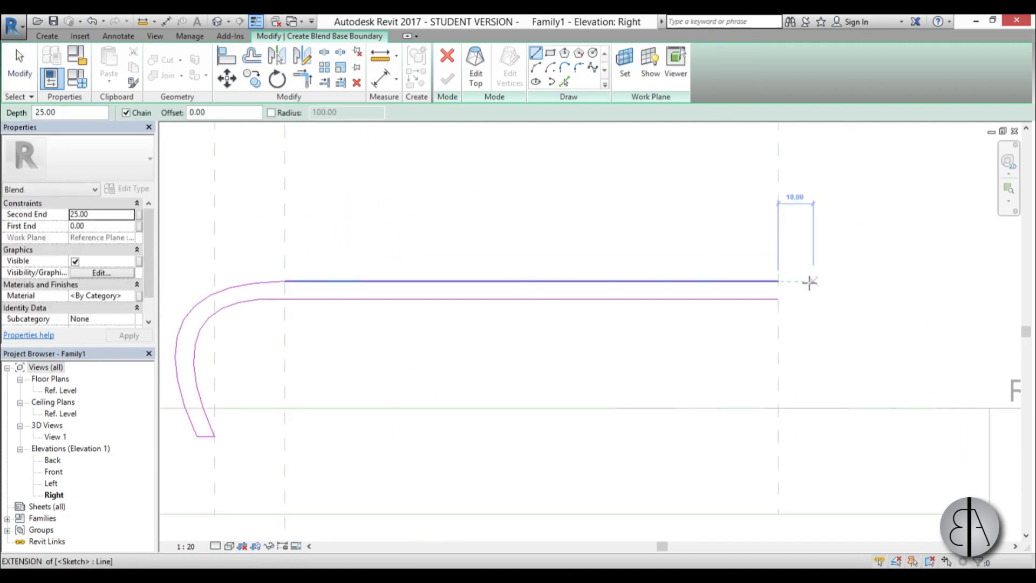
{"action": "left_click", "coordinate": [777, 280]}
{"action": "left_click", "coordinate": [777, 299]}
{"action": "key", "text": "Escape"}
{"action": "key", "text": "Escape"}
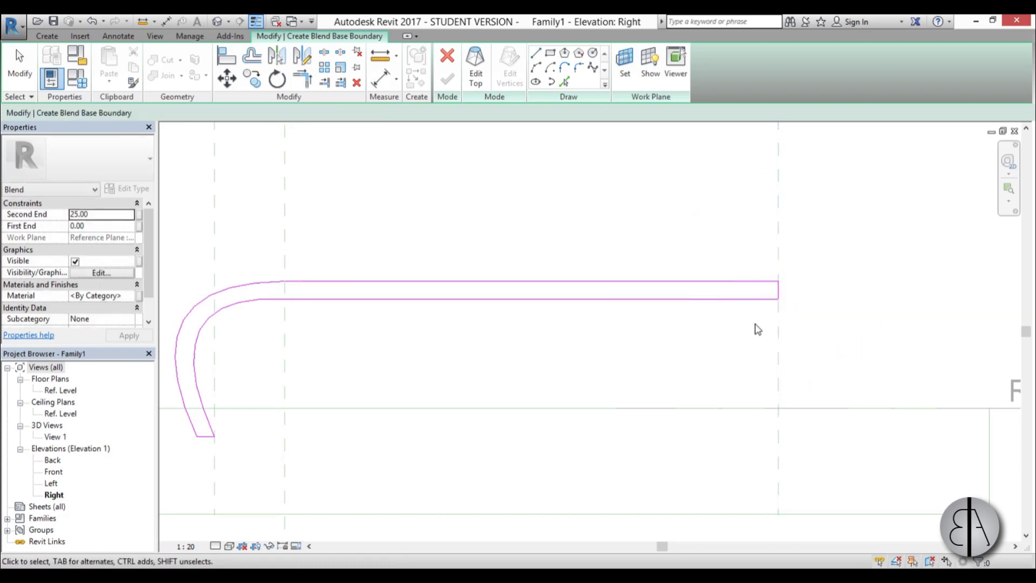
Step: Switch to editing the blend's top boundary and set Second End to 0
{"action": "scroll", "coordinate": [756, 325], "scroll_direction": "down", "scroll_amount": 6}
{"action": "middle_click_drag", "start_coordinate": [636, 368], "coordinate": [634, 349]}
{"action": "scroll", "coordinate": [655, 308], "scroll_direction": "up", "scroll_amount": 1}
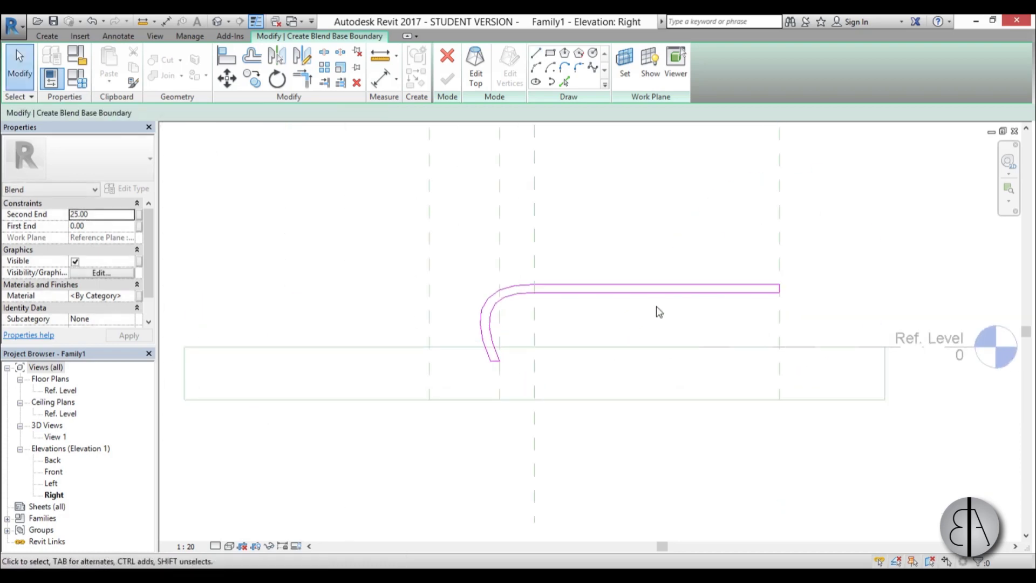
{"action": "left_click", "coordinate": [480, 81]}
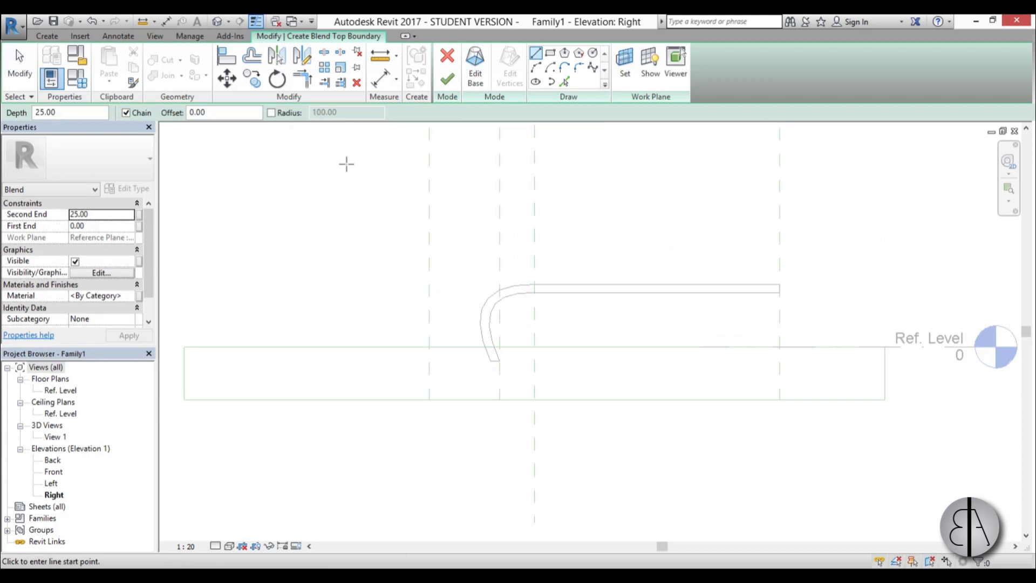
{"action": "left_click", "coordinate": [122, 214]}
Step: Set the work plane to Reference Plane : finish
{"action": "left_click", "coordinate": [625, 76]}
{"action": "left_click", "coordinate": [598, 272]}
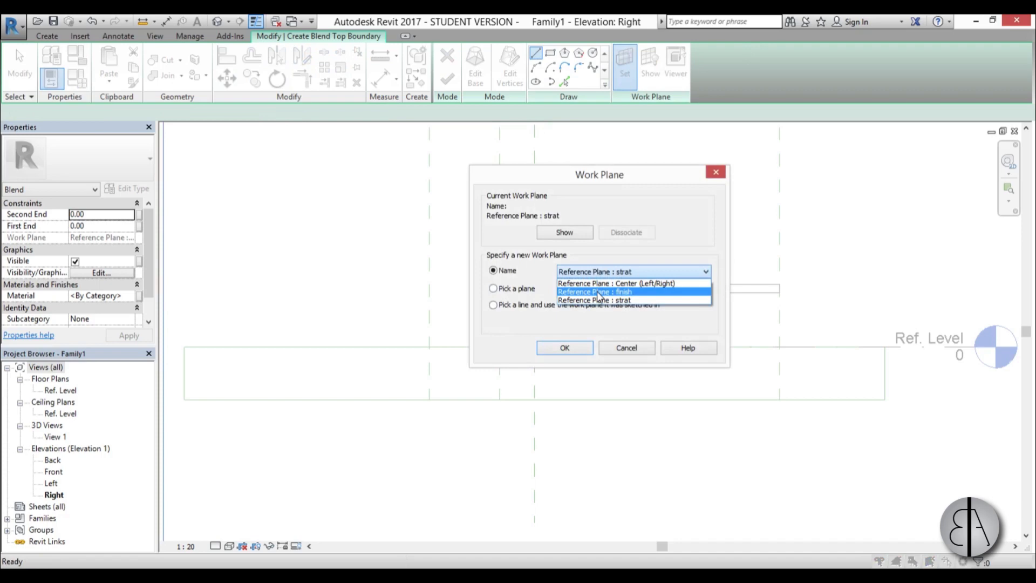
{"action": "left_click", "coordinate": [597, 292]}
{"action": "left_click", "coordinate": [567, 348]}
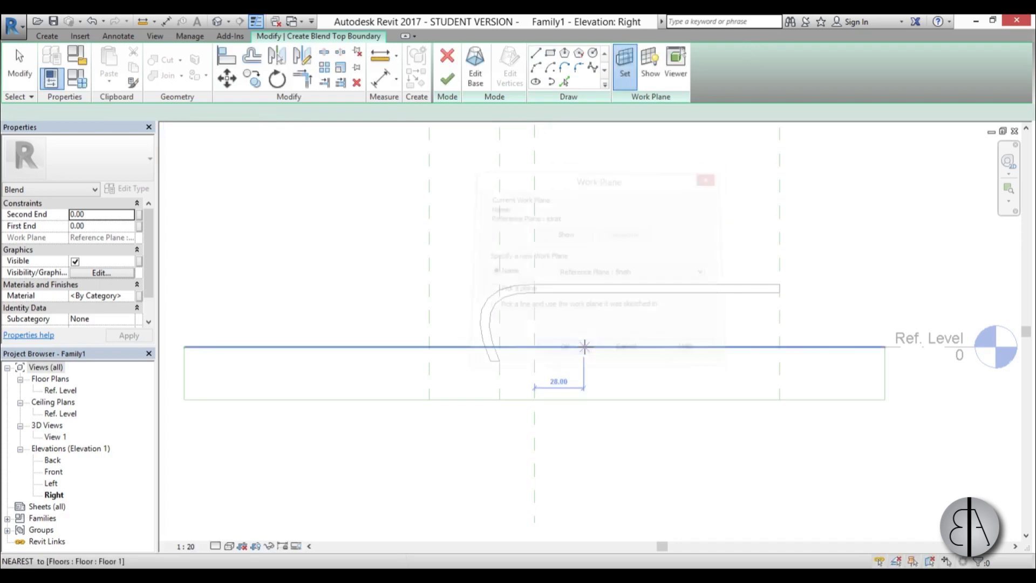
Step: Sketch a rectangle about 190 cm long and 5 cm high along the base profile's horizontal bar, starting from its right end
{"action": "left_click", "coordinate": [547, 57]}
{"action": "scroll", "coordinate": [775, 294], "scroll_direction": "up", "scroll_amount": 2}
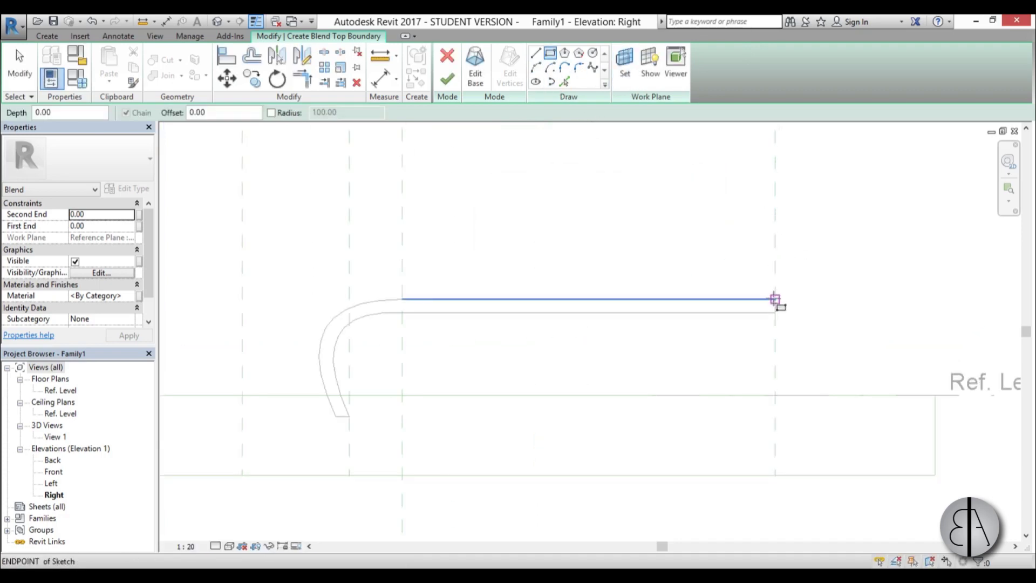
{"action": "left_click", "coordinate": [774, 309]}
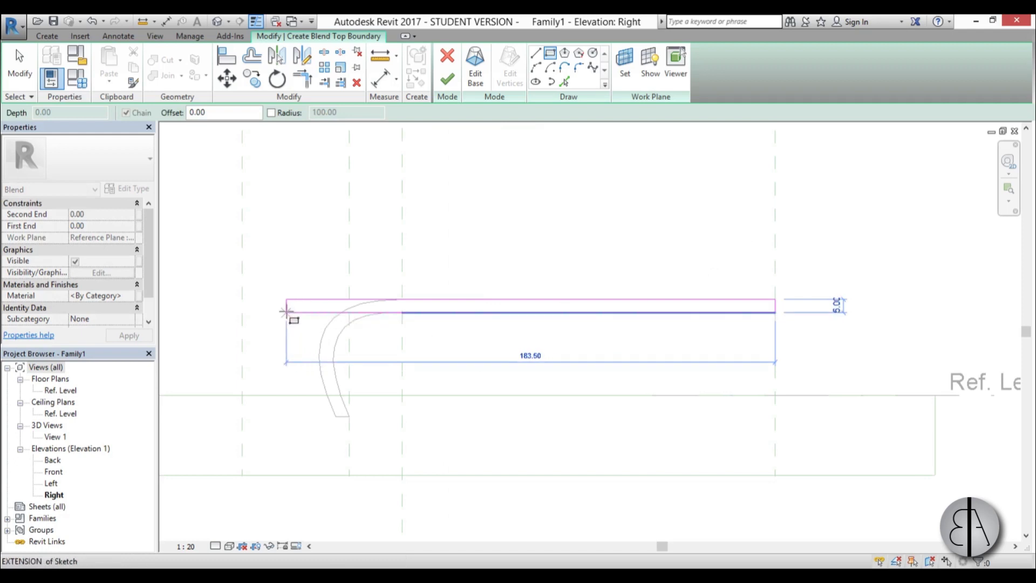
{"action": "left_click", "coordinate": [269, 312]}
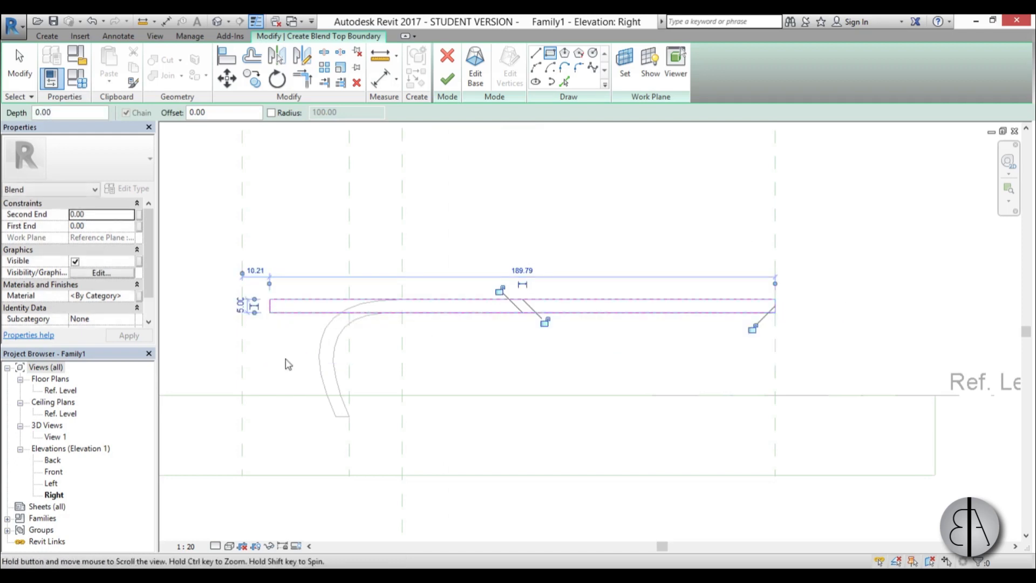
{"action": "key", "text": "Escape"}
{"action": "key", "text": "Escape"}
Step: Sketch a 35 cm horizontal line from the base profile's lower left corner to the outer left reference plane
{"action": "middle_click_drag", "start_coordinate": [370, 382], "coordinate": [580, 338]}
{"action": "scroll", "coordinate": [528, 337], "scroll_direction": "up", "scroll_amount": 2}
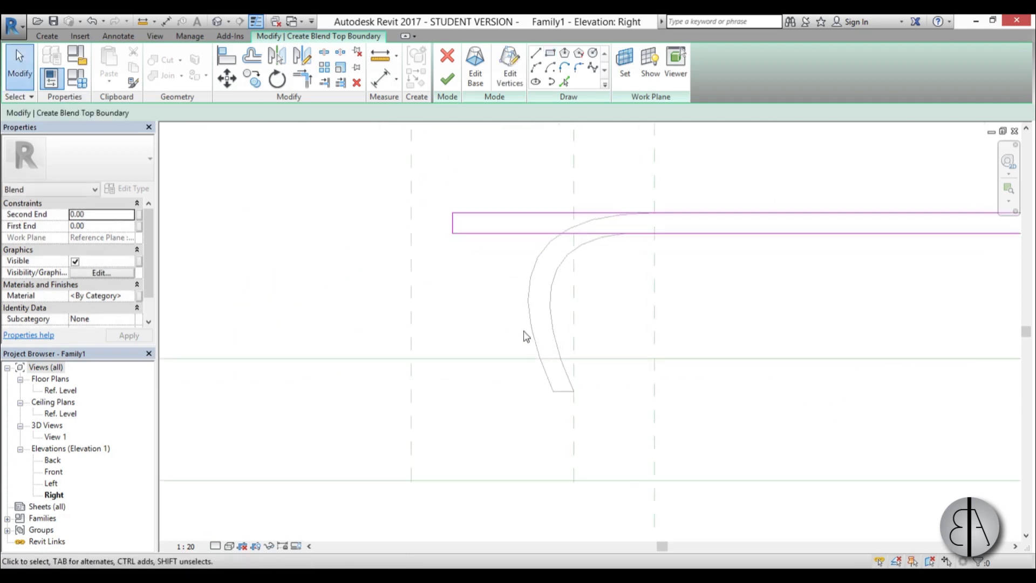
{"action": "left_click", "coordinate": [536, 53]}
{"action": "left_click", "coordinate": [553, 390]}
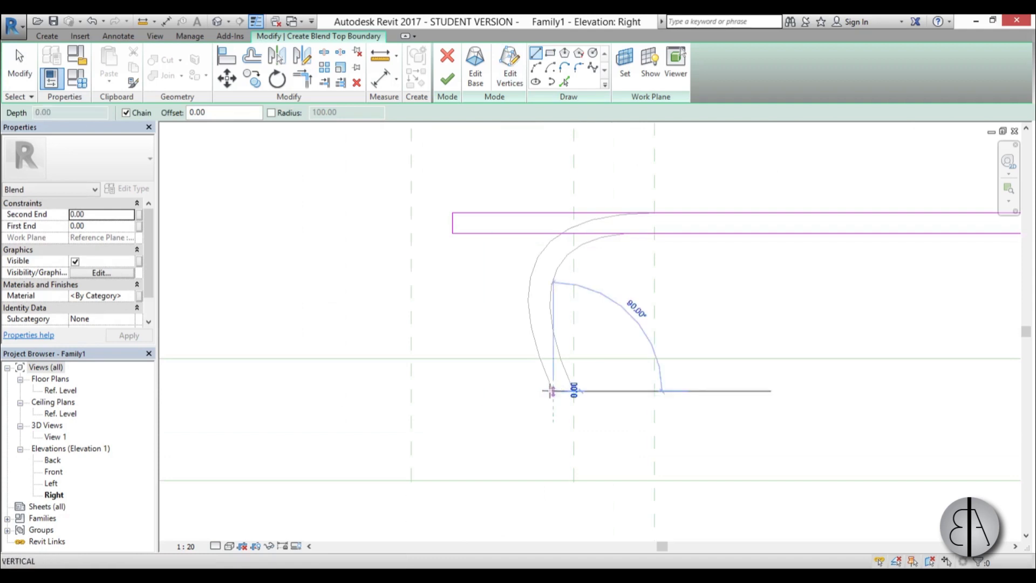
{"action": "left_click", "coordinate": [411, 391]}
{"action": "key", "text": "Escape"}
Step: Shorten the new line from its right end and set its length to 5 cm
{"action": "left_click", "coordinate": [420, 393]}
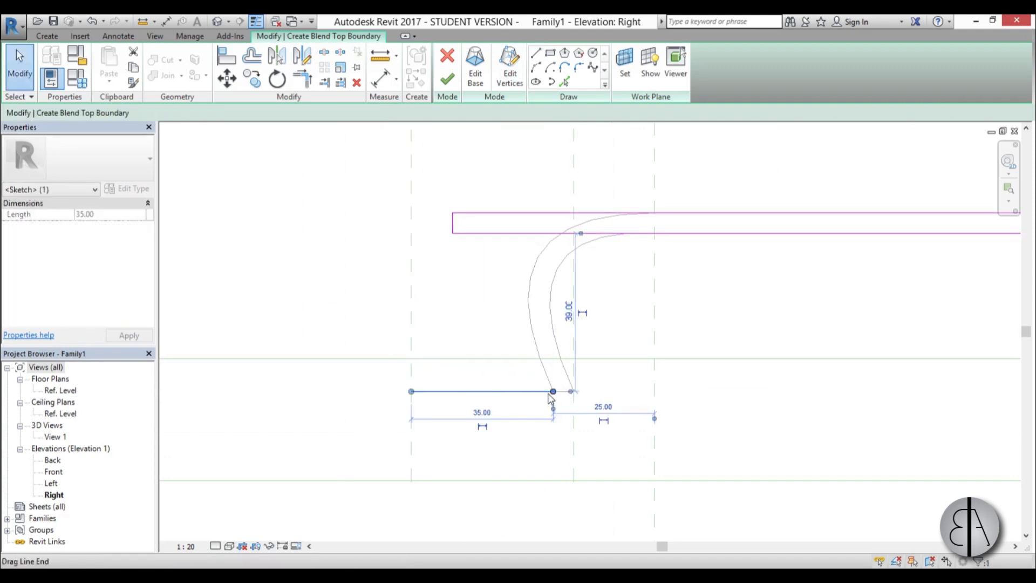
{"action": "left_click_drag", "start_coordinate": [553, 391], "coordinate": [429, 392]}
{"action": "scroll", "coordinate": [426, 389], "scroll_direction": "up", "scroll_amount": 4}
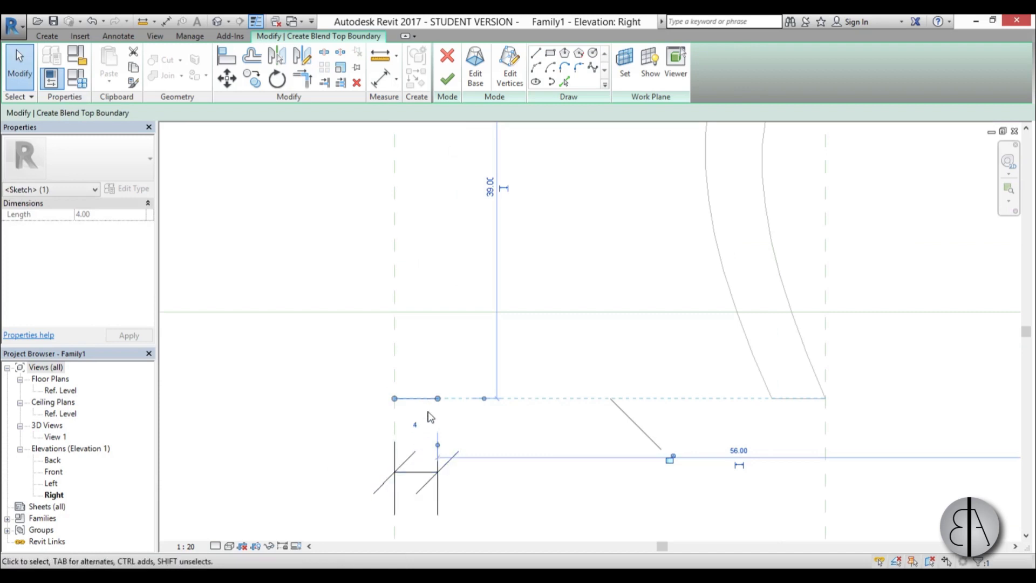
{"action": "type", "text": "5"}
{"action": "key", "text": "Return"}
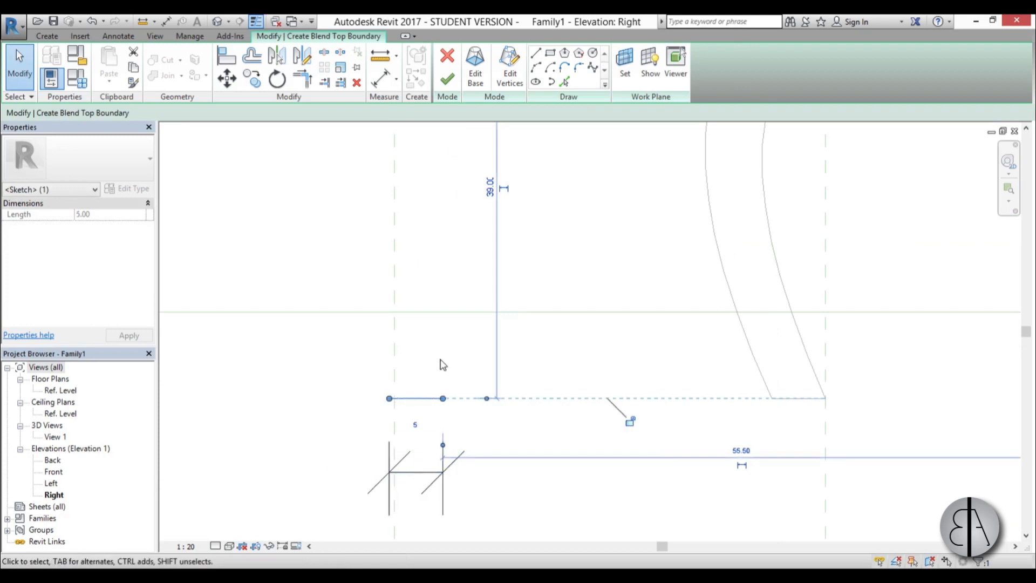
{"action": "left_click", "coordinate": [443, 365]}
{"action": "left_click", "coordinate": [428, 428]}
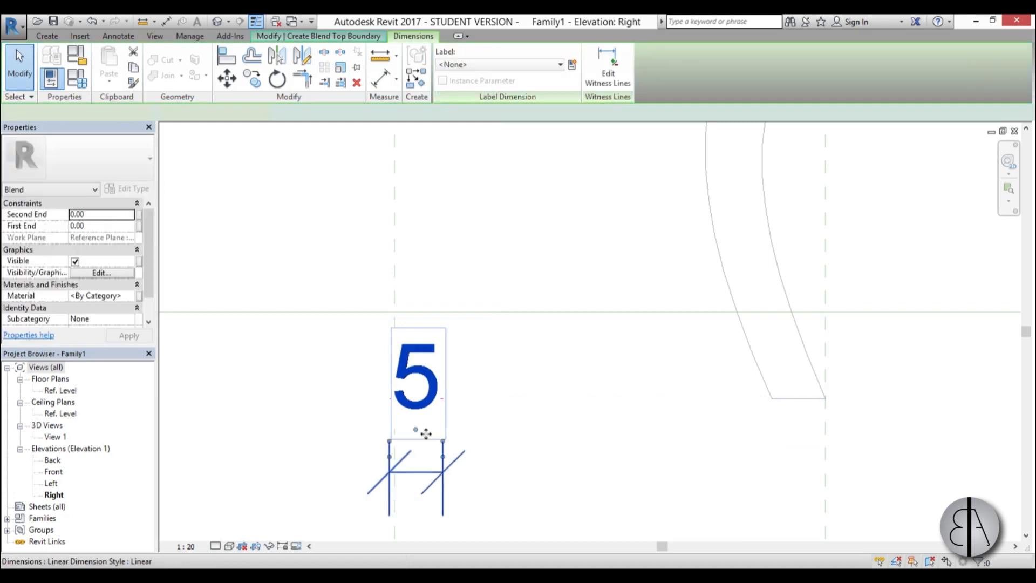
{"action": "left_click", "coordinate": [429, 449]}
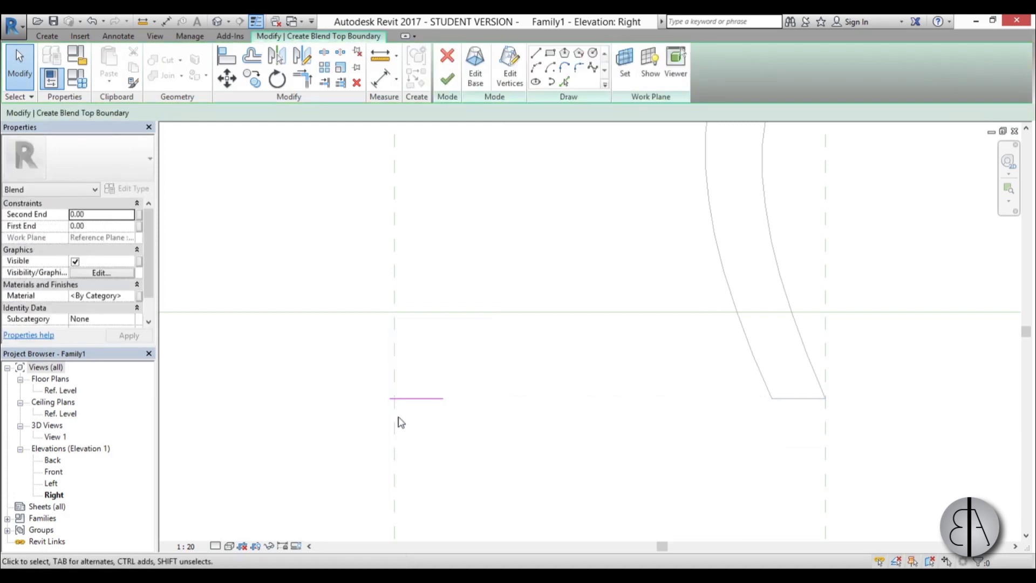
Step: Move the 5 cm line so its left end sits on the outer left reference plane
{"action": "scroll", "coordinate": [399, 398], "scroll_direction": "up", "scroll_amount": 3}
{"action": "left_click", "coordinate": [406, 397]}
{"action": "left_click_drag", "start_coordinate": [424, 397], "coordinate": [416, 397]}
{"action": "left_click", "coordinate": [457, 507]}
Step: Delete the rectangle's left vertical edge
{"action": "scroll", "coordinate": [425, 406], "scroll_direction": "down", "scroll_amount": 5}
{"action": "middle_click_drag", "start_coordinate": [465, 397], "coordinate": [407, 427]}
{"action": "scroll", "coordinate": [408, 431], "scroll_direction": "down", "scroll_amount": 2}
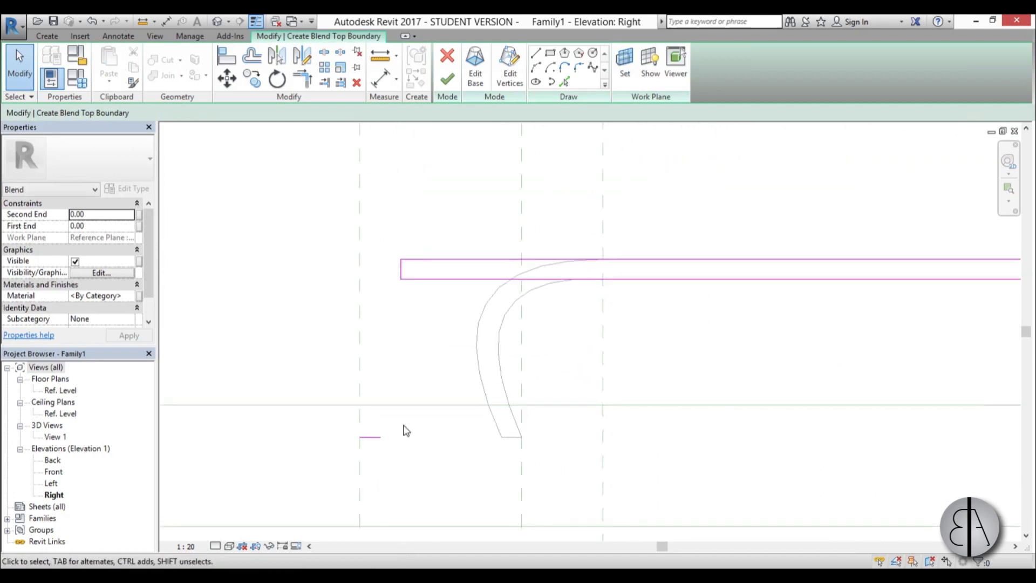
{"action": "left_click", "coordinate": [404, 274]}
{"action": "key", "text": "Delete"}
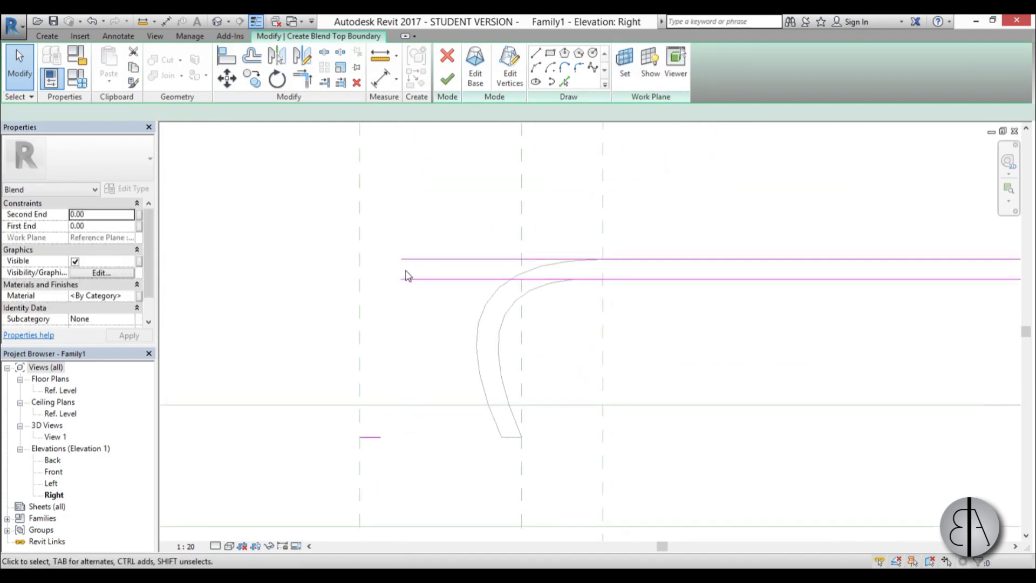
Step: Shorten both long horizontal lines from their left ends to 184 cm
{"action": "left_click", "coordinate": [425, 278]}
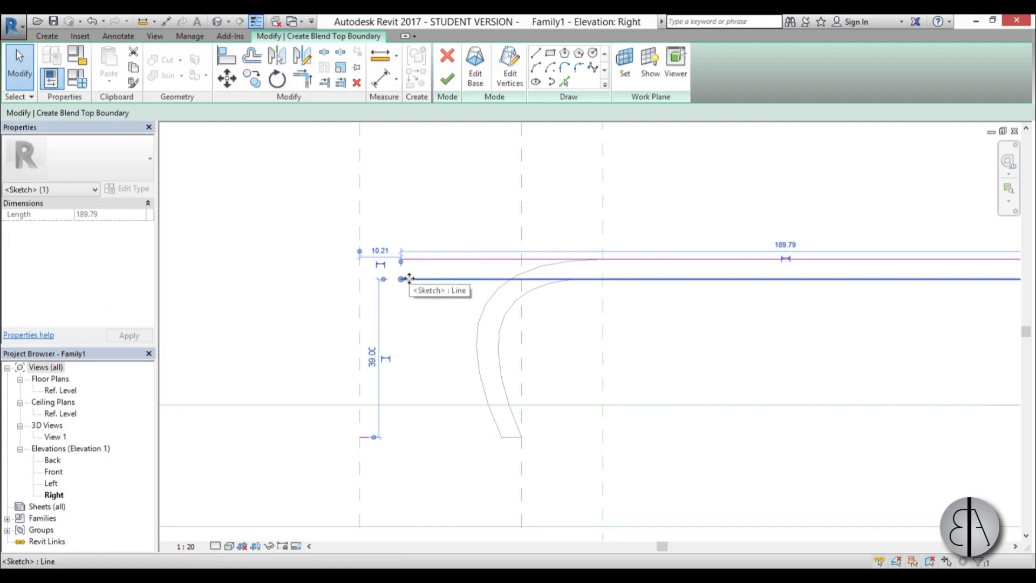
{"action": "mouse_move", "coordinate": [401, 279]}
{"action": "left_mouse_down"}
{"action": "mouse_move", "coordinate": [449, 277]}
{"action": "mouse_move", "coordinate": [424, 279]}
{"action": "mouse_move", "coordinate": [424, 259]}
{"action": "left_mouse_up"}
{"action": "left_click", "coordinate": [407, 259]}
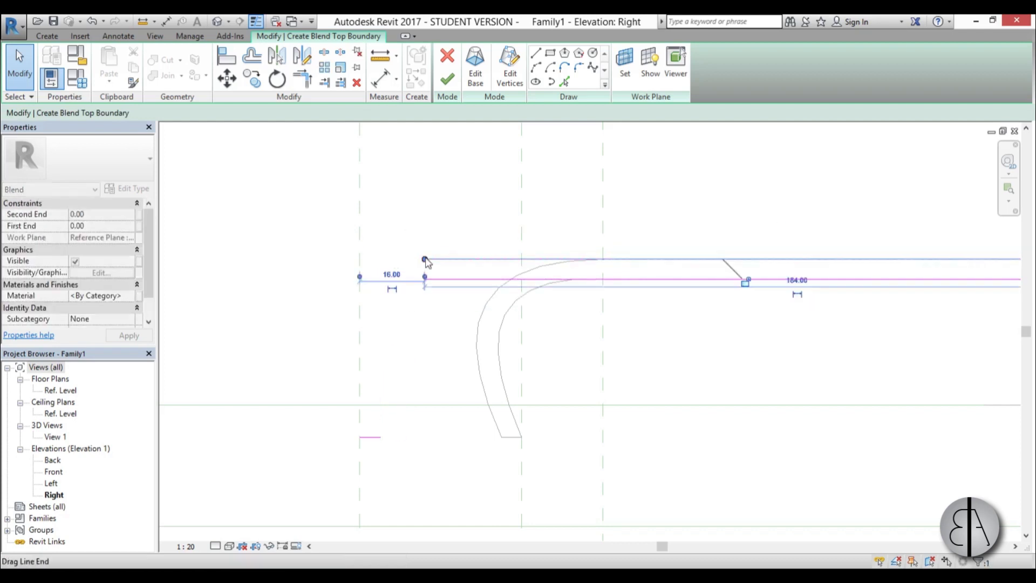
Step: Draw a spline from the left end of the 5 cm line to the upper long line and level its control point with that line
{"action": "left_click", "coordinate": [593, 68]}
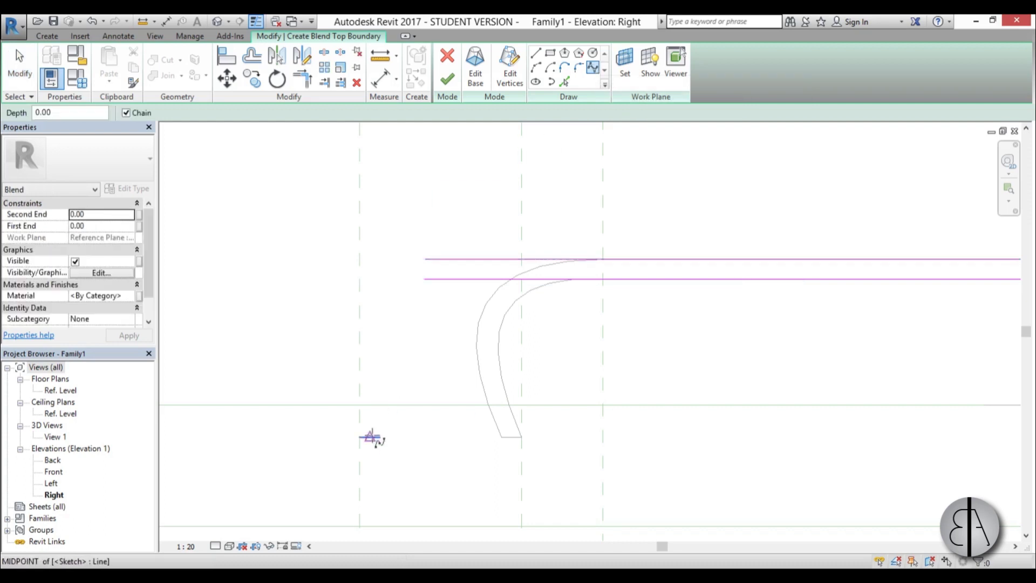
{"action": "left_click", "coordinate": [359, 437]}
{"action": "left_click", "coordinate": [311, 327]}
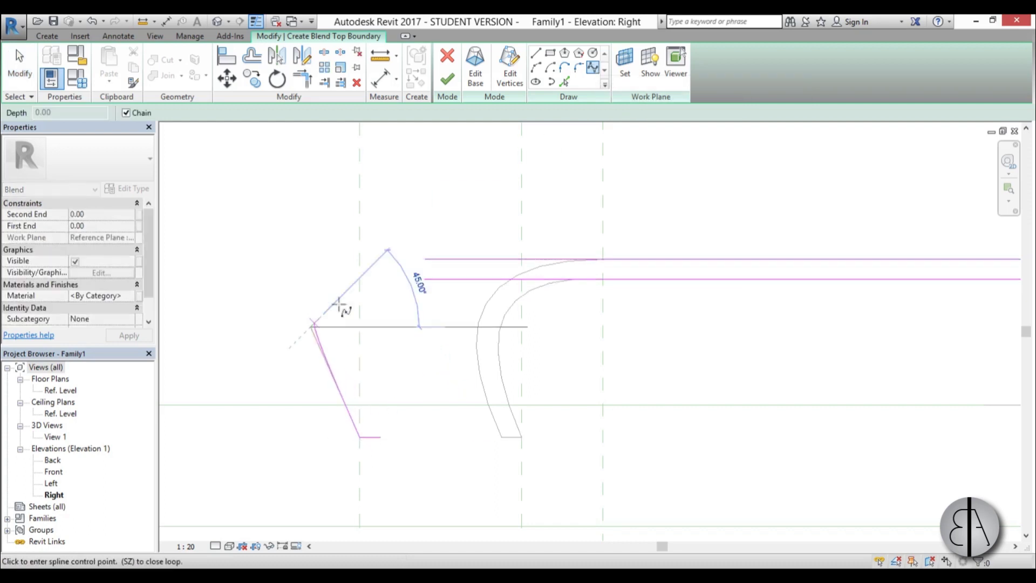
{"action": "left_click", "coordinate": [458, 260]}
{"action": "key", "text": "Escape"}
{"action": "key", "text": "Escape"}
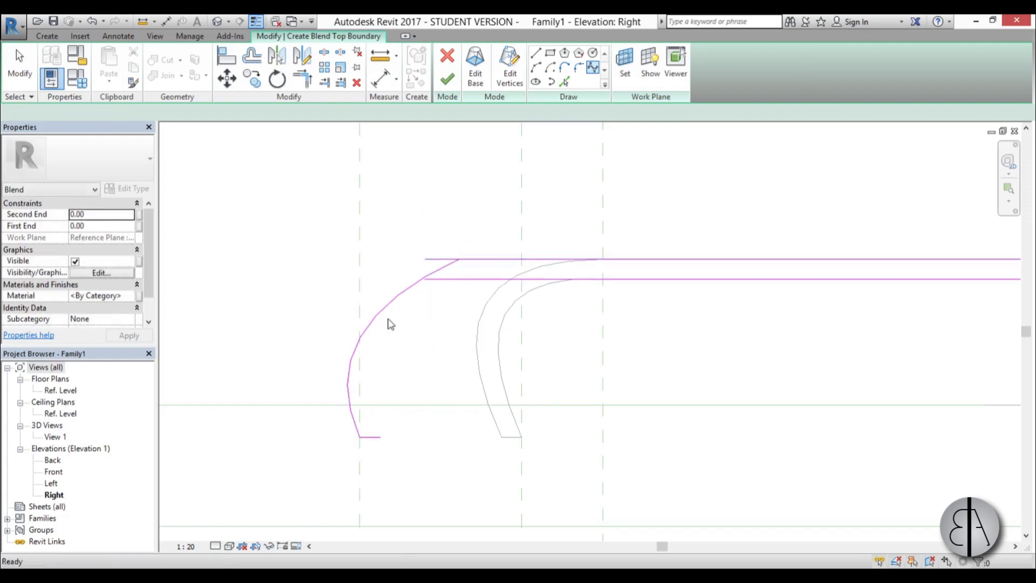
{"action": "left_click", "coordinate": [350, 327]}
{"action": "left_click_drag", "start_coordinate": [310, 327], "coordinate": [297, 259]}
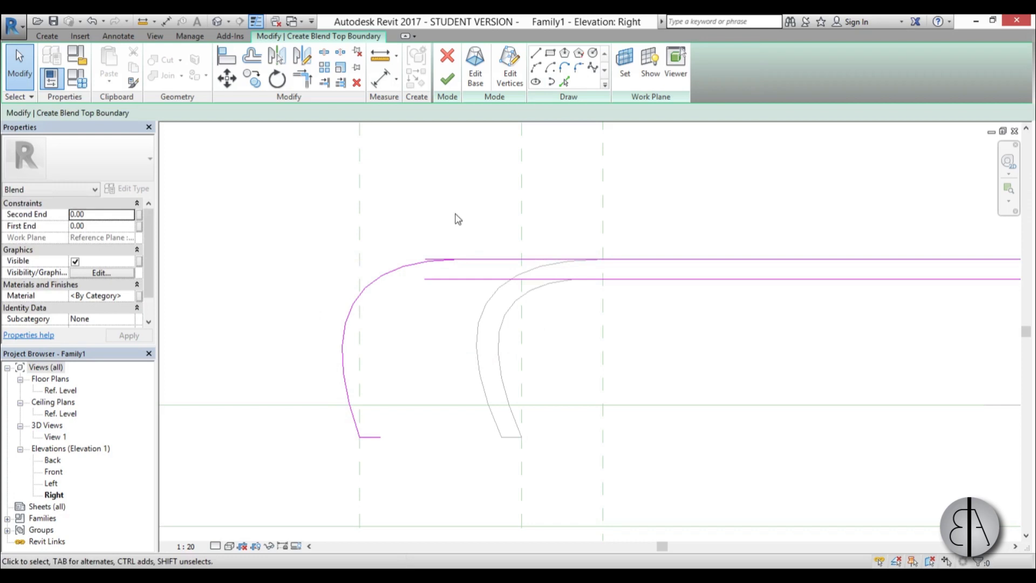
Step: Shorten both long horizontal lines from their left ends so they start where the outer spline ends
{"action": "left_click", "coordinate": [486, 259]}
{"action": "scroll", "coordinate": [421, 266], "scroll_direction": "up", "scroll_amount": 2}
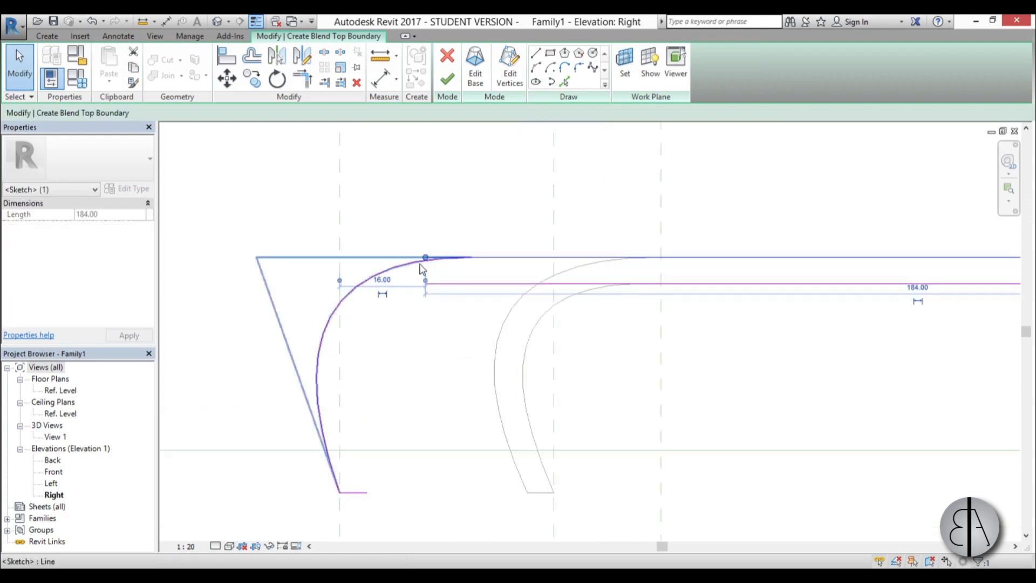
{"action": "scroll", "coordinate": [423, 264], "scroll_direction": "up", "scroll_amount": 2}
{"action": "mouse_move", "coordinate": [430, 259]}
{"action": "left_mouse_down"}
{"action": "mouse_move", "coordinate": [492, 245]}
{"action": "mouse_move", "coordinate": [497, 253]}
{"action": "left_mouse_up"}
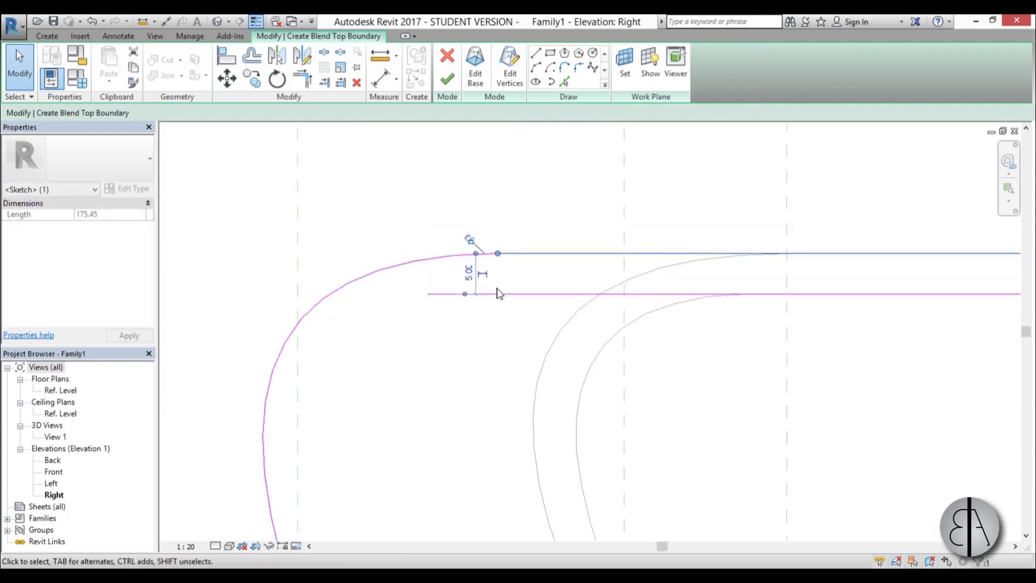
{"action": "left_click", "coordinate": [456, 293]}
{"action": "left_click_drag", "start_coordinate": [429, 294], "coordinate": [497, 293]}
Step: Draw an inner spline from the 5 cm line's right end to the lower long line's left end, with its control point level with that line
{"action": "left_click", "coordinate": [593, 67]}
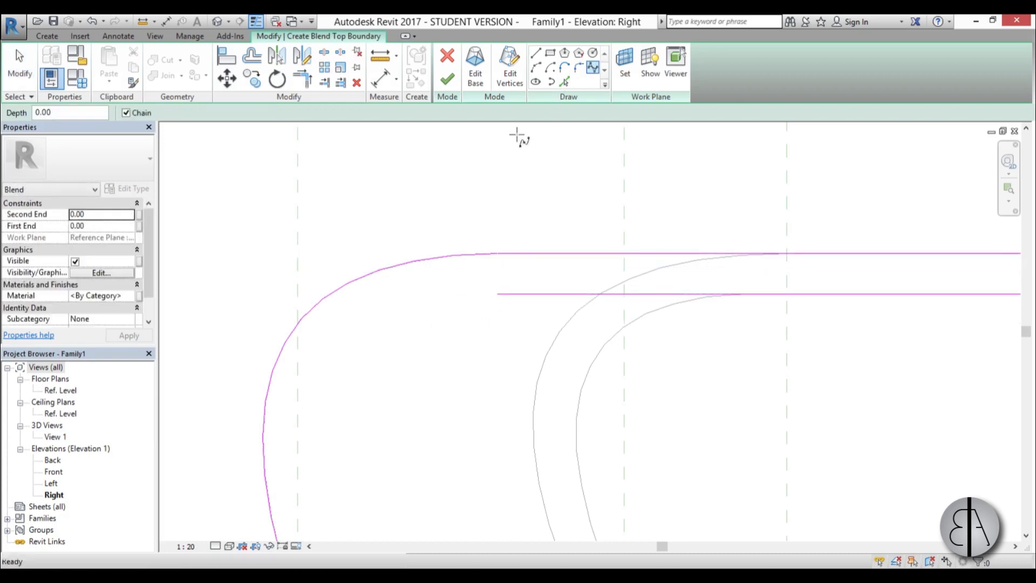
{"action": "scroll", "coordinate": [452, 192], "scroll_direction": "down", "scroll_amount": 3}
{"action": "left_click", "coordinate": [395, 401]}
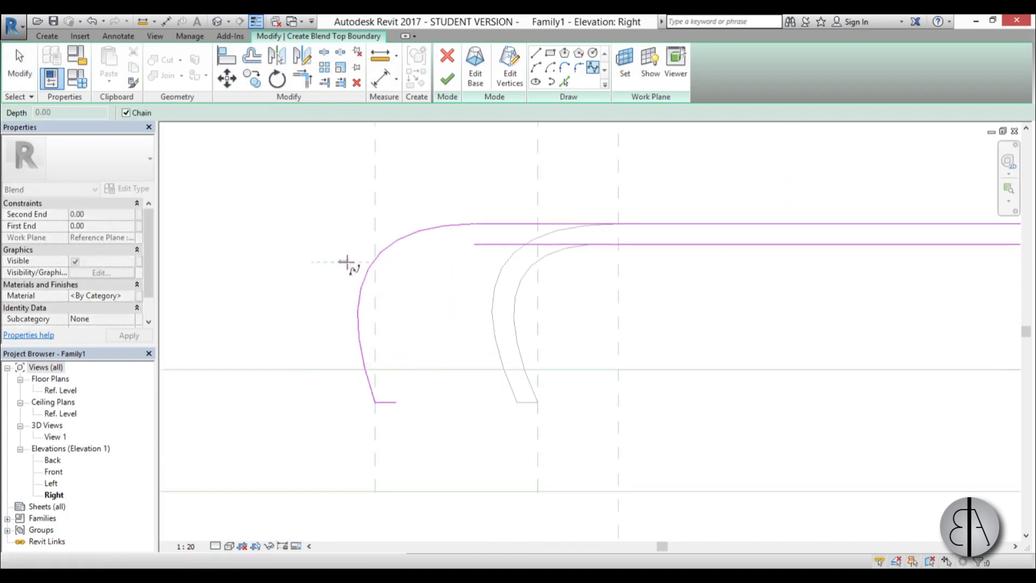
{"action": "left_click", "coordinate": [343, 262]}
{"action": "left_click", "coordinate": [475, 246]}
{"action": "key", "text": "Escape"}
{"action": "key", "text": "Escape"}
{"action": "left_click", "coordinate": [416, 273]}
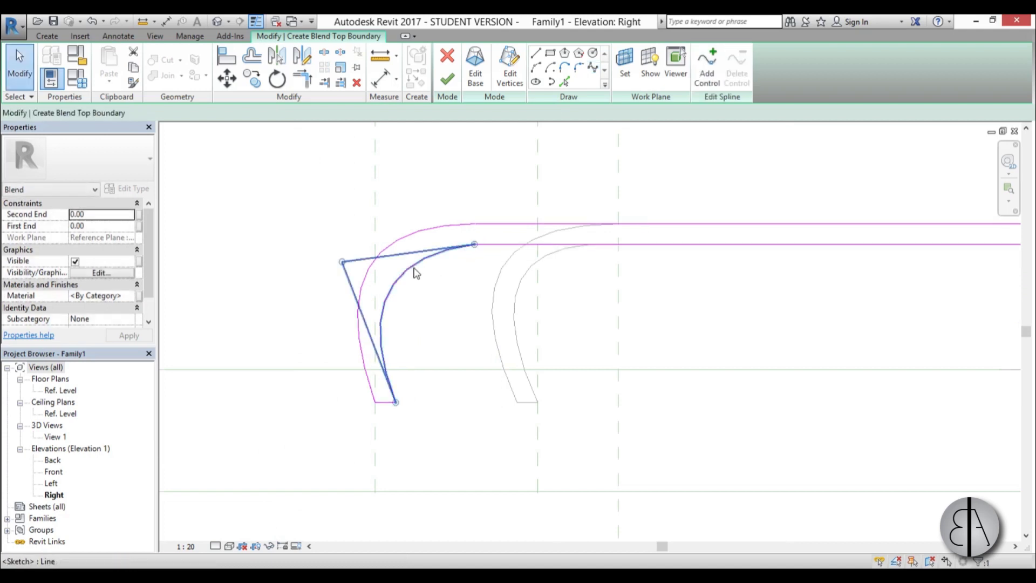
{"action": "left_click_drag", "start_coordinate": [343, 262], "coordinate": [342, 244]}
{"action": "left_click", "coordinate": [333, 360]}
Step: Finish the blend and view it from an angle in the 3D view View 1
{"action": "scroll", "coordinate": [375, 277], "scroll_direction": "down", "scroll_amount": 8}
{"action": "middle_click", "coordinate": [419, 389]}
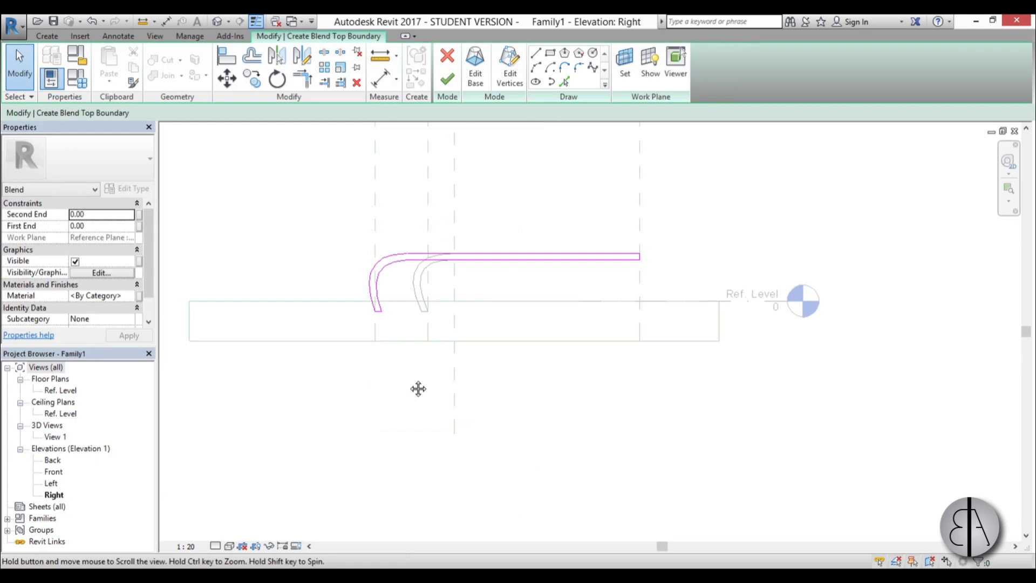
{"action": "scroll", "coordinate": [407, 255], "scroll_direction": "up", "scroll_amount": 3}
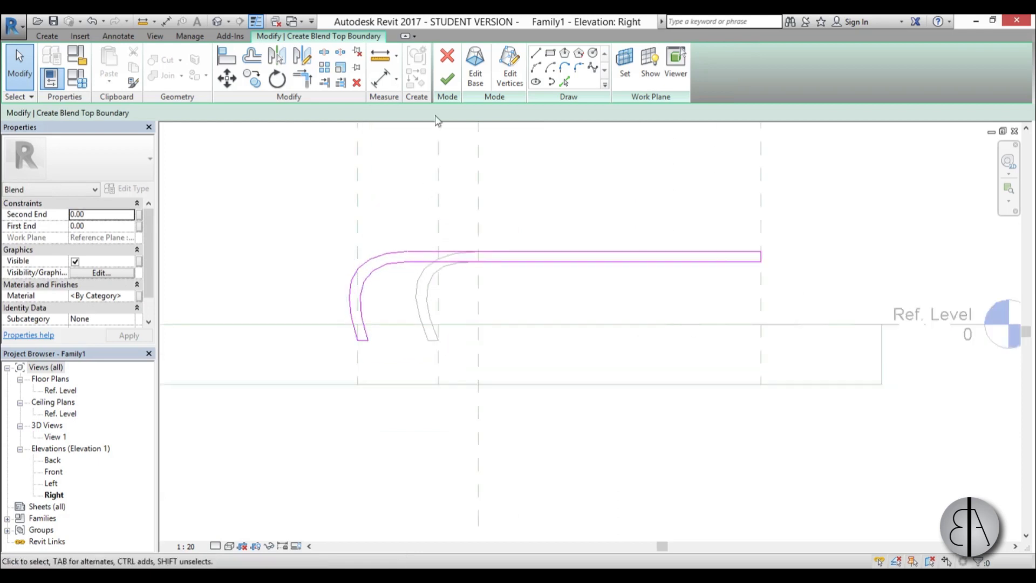
{"action": "left_click", "coordinate": [456, 83]}
{"action": "double_click", "coordinate": [54, 436]}
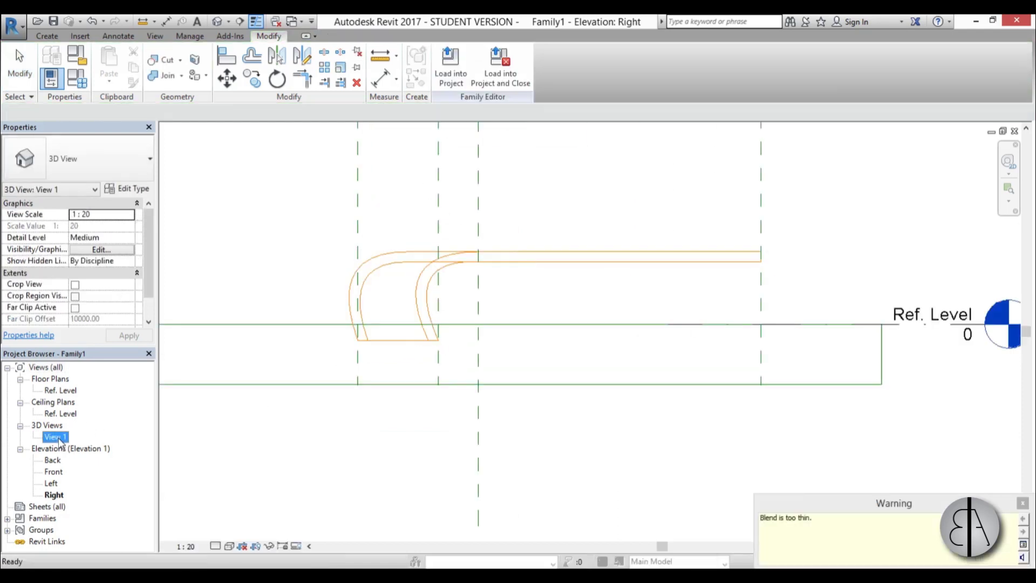
{"action": "scroll", "coordinate": [356, 243], "scroll_direction": "up", "scroll_amount": 8}
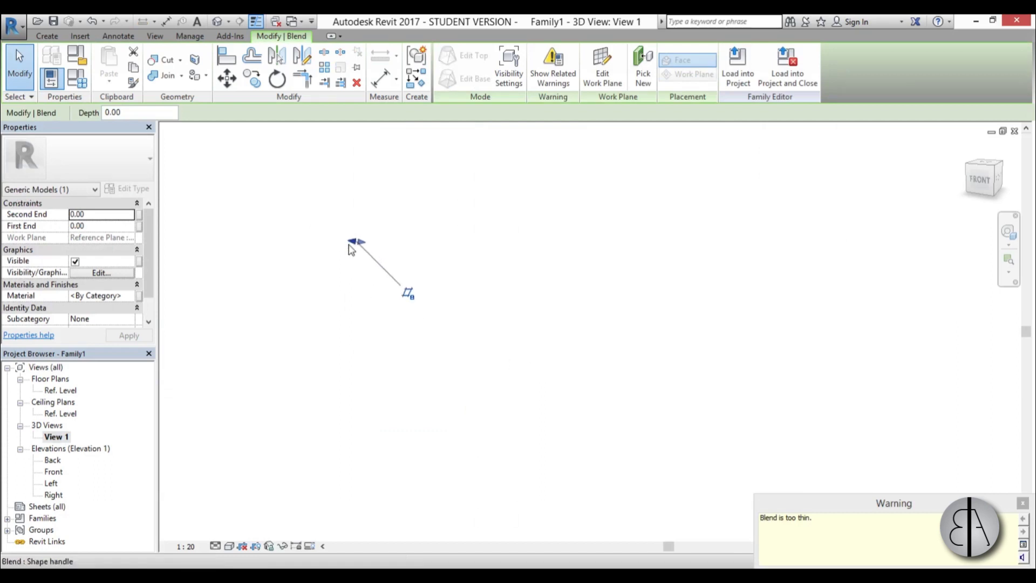
{"action": "scroll", "coordinate": [502, 264], "scroll_direction": "up", "scroll_amount": 5}
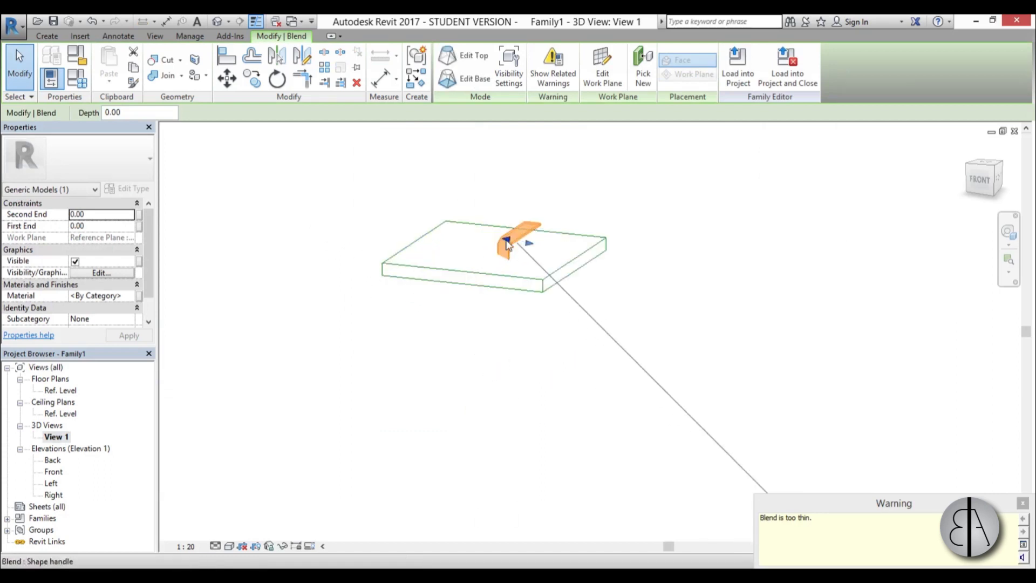
{"action": "middle_click_drag", "start_coordinate": [444, 370], "coordinate": [620, 475], "text": "shift"}
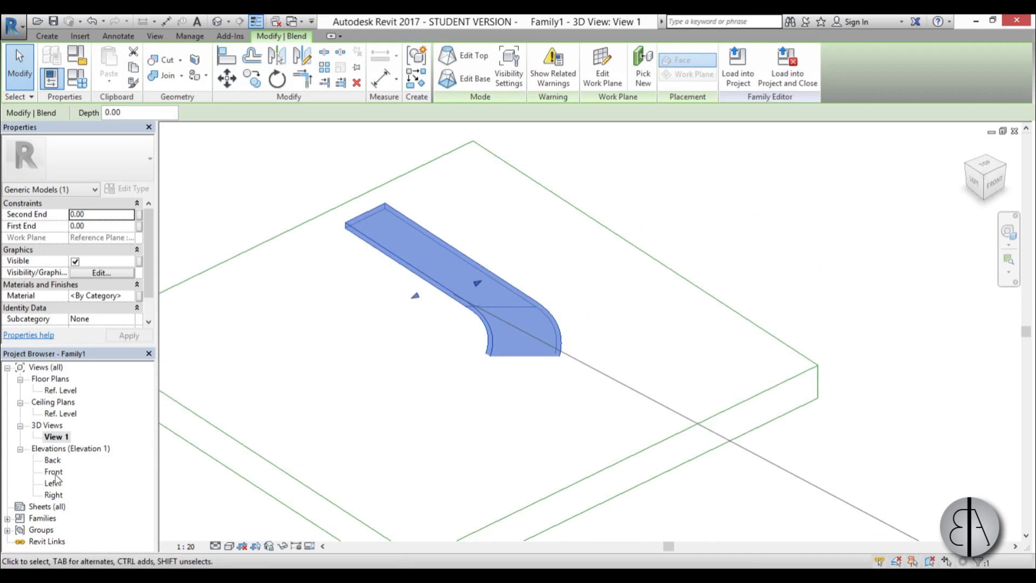
Step: In the Ref. Level floor plan, start a void extrusion and sketch a 200 cm long rectangle between the reference planes, ending at the blend's outer side
{"action": "double_click", "coordinate": [60, 390]}
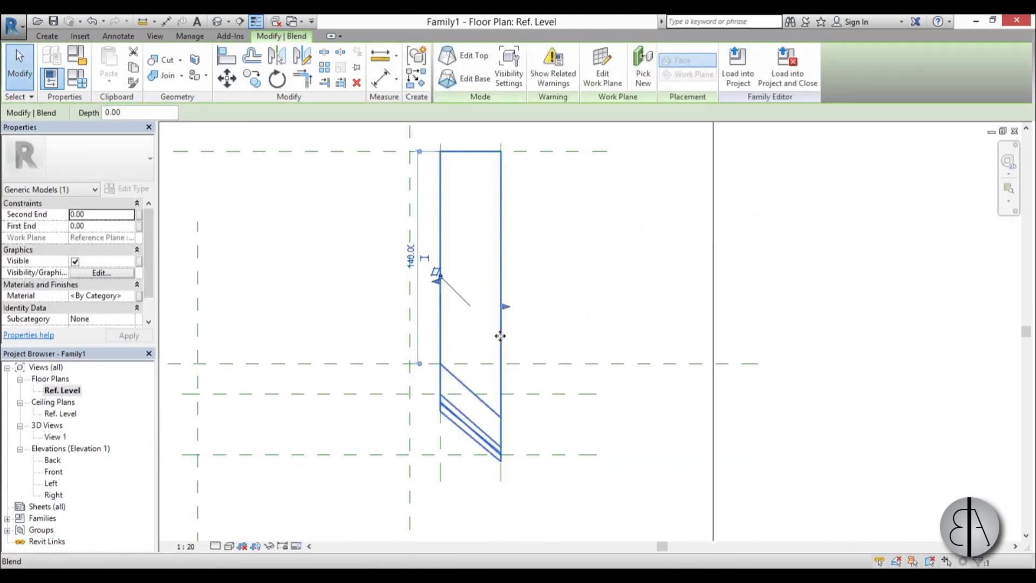
{"action": "scroll", "coordinate": [564, 421], "scroll_direction": "down", "scroll_amount": 2}
{"action": "middle_click_drag", "start_coordinate": [565, 421], "coordinate": [523, 341]}
{"action": "scroll", "coordinate": [483, 449], "scroll_direction": "down", "scroll_amount": 1}
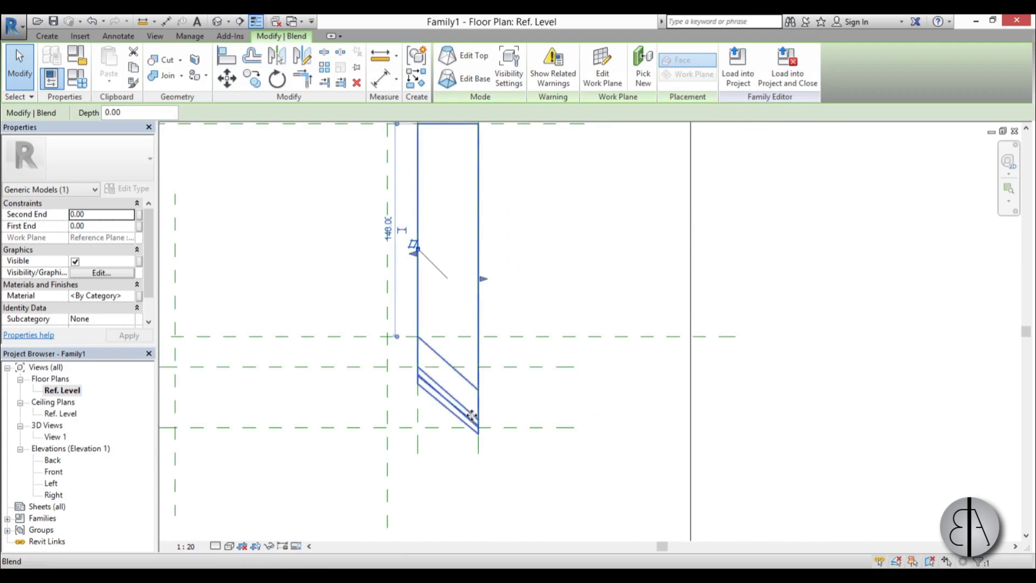
{"action": "scroll", "coordinate": [478, 450], "scroll_direction": "down", "scroll_amount": 2}
{"action": "middle_click_drag", "start_coordinate": [482, 459], "coordinate": [574, 422]}
{"action": "scroll", "coordinate": [530, 373], "scroll_direction": "up", "scroll_amount": 1}
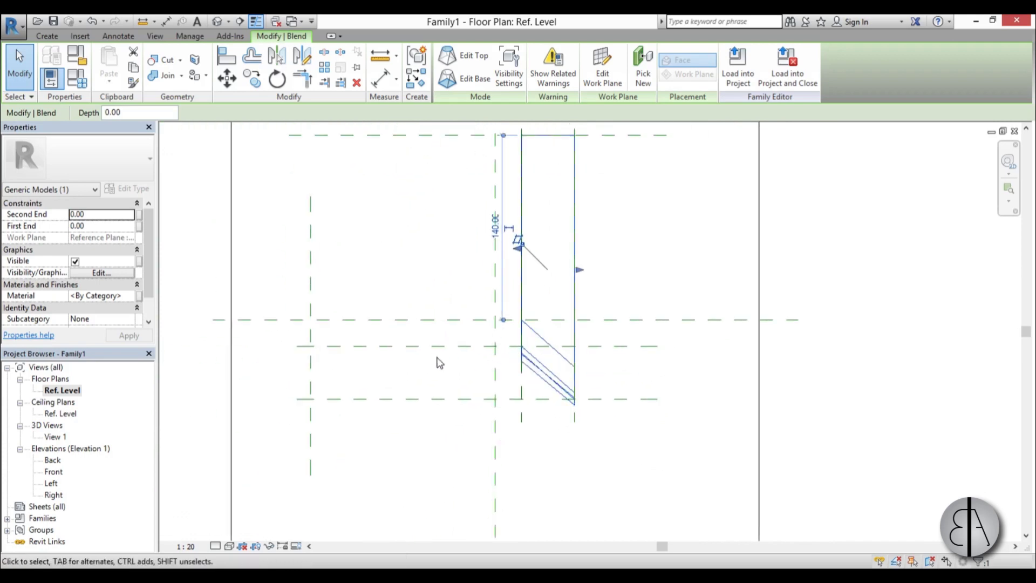
{"action": "left_click", "coordinate": [44, 39]}
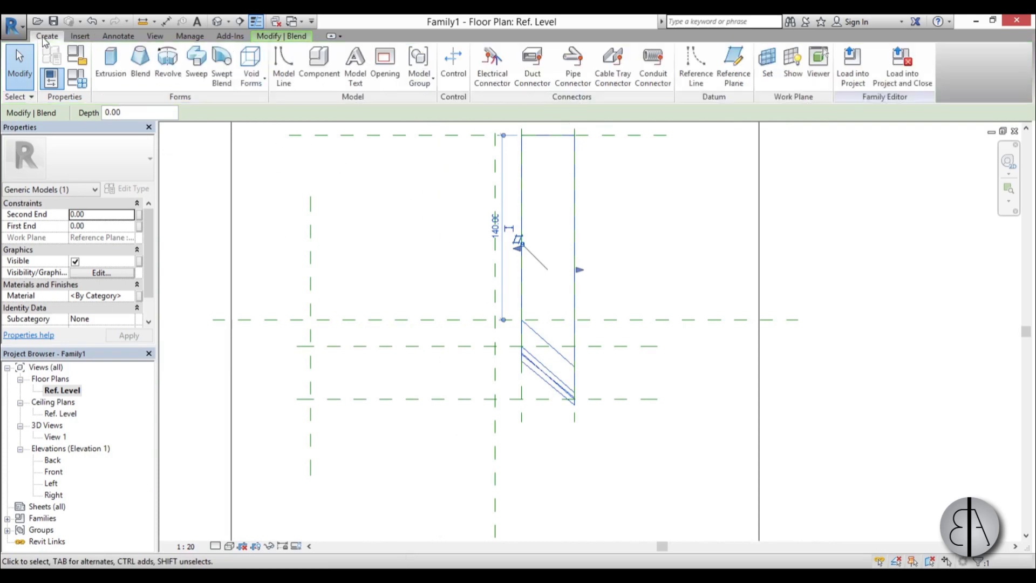
{"action": "left_click", "coordinate": [248, 63]}
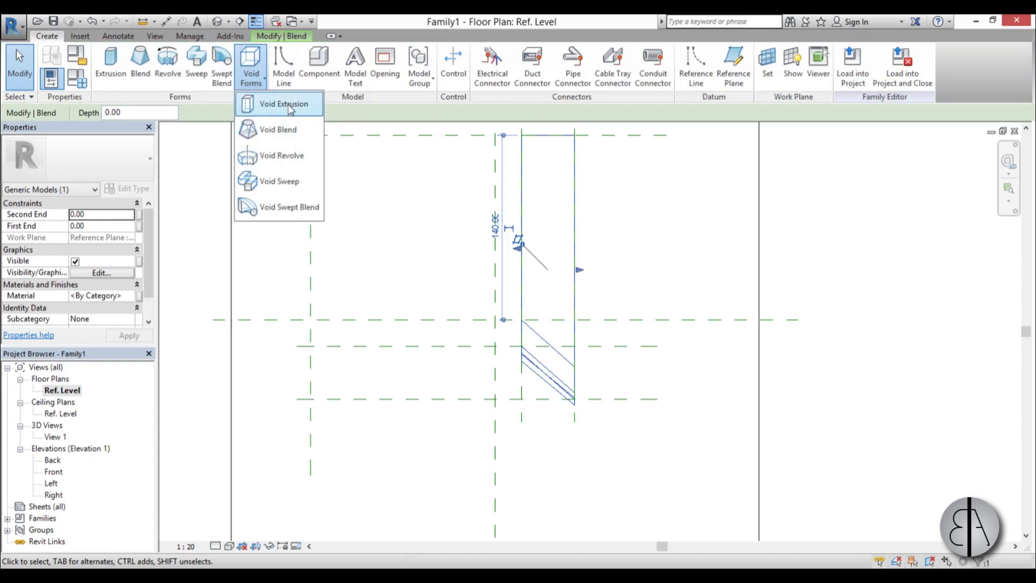
{"action": "left_click", "coordinate": [270, 132]}
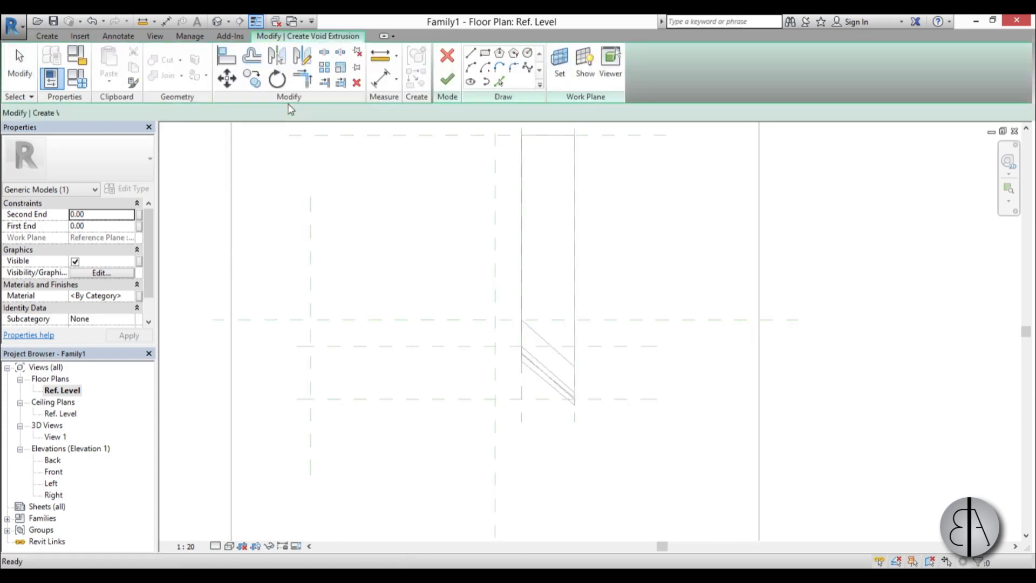
{"action": "left_click", "coordinate": [485, 54]}
{"action": "left_click", "coordinate": [310, 345]}
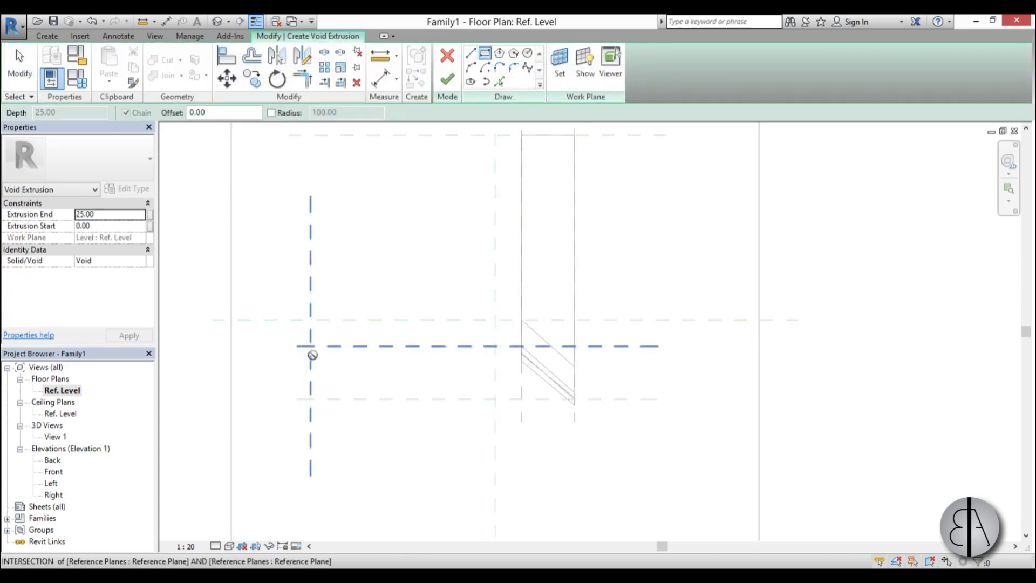
{"action": "scroll", "coordinate": [532, 395], "scroll_direction": "up", "scroll_amount": 4}
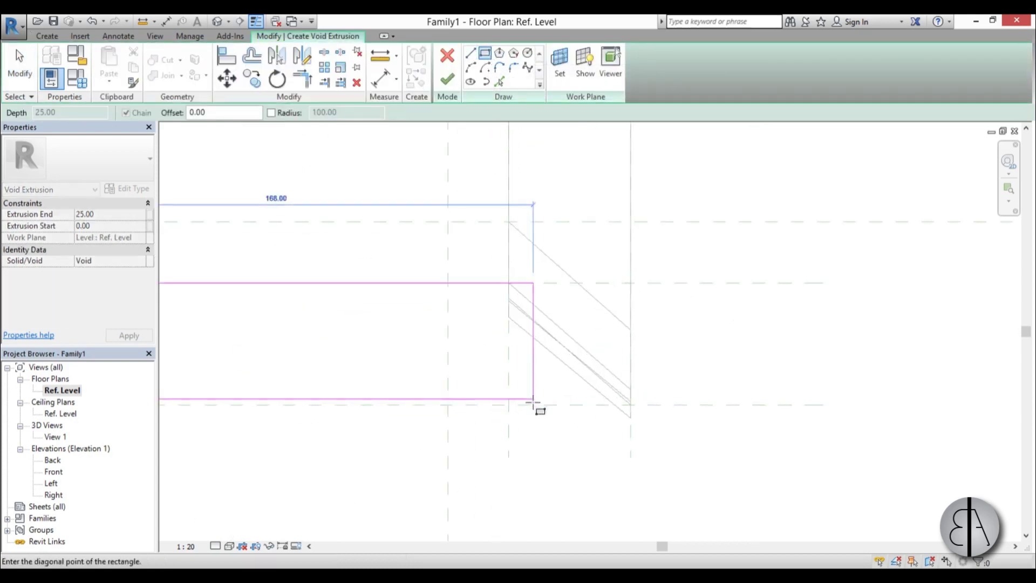
{"action": "left_click", "coordinate": [630, 410]}
{"action": "scroll", "coordinate": [650, 304], "scroll_direction": "up", "scroll_amount": 3}
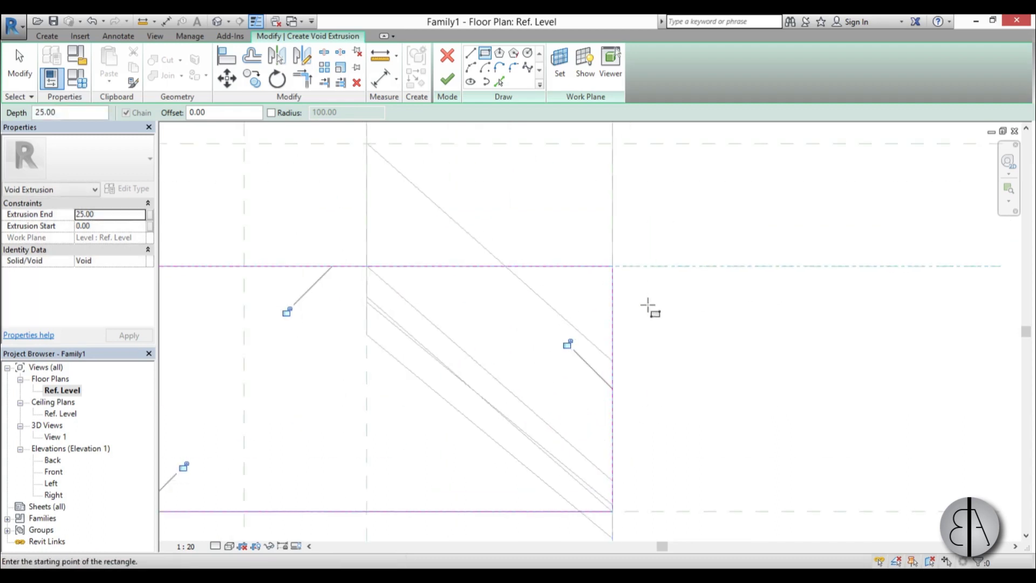
{"action": "key", "text": "Escape"}
Step: Draw a diagonal line along the blend's slanted edge, from the rectangle's upper edge to its right edge
{"action": "left_click", "coordinate": [470, 53]}
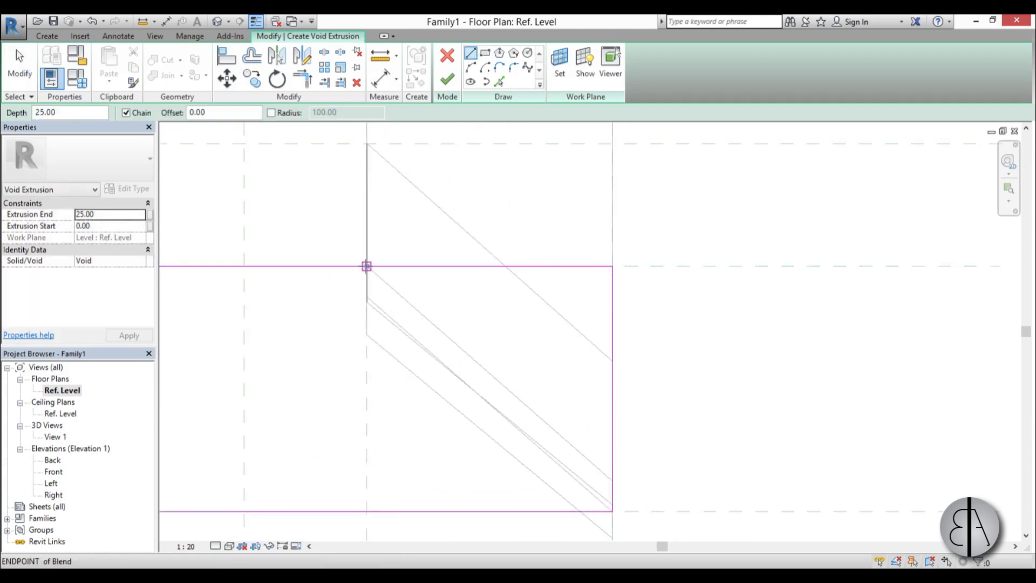
{"action": "left_click", "coordinate": [367, 266]}
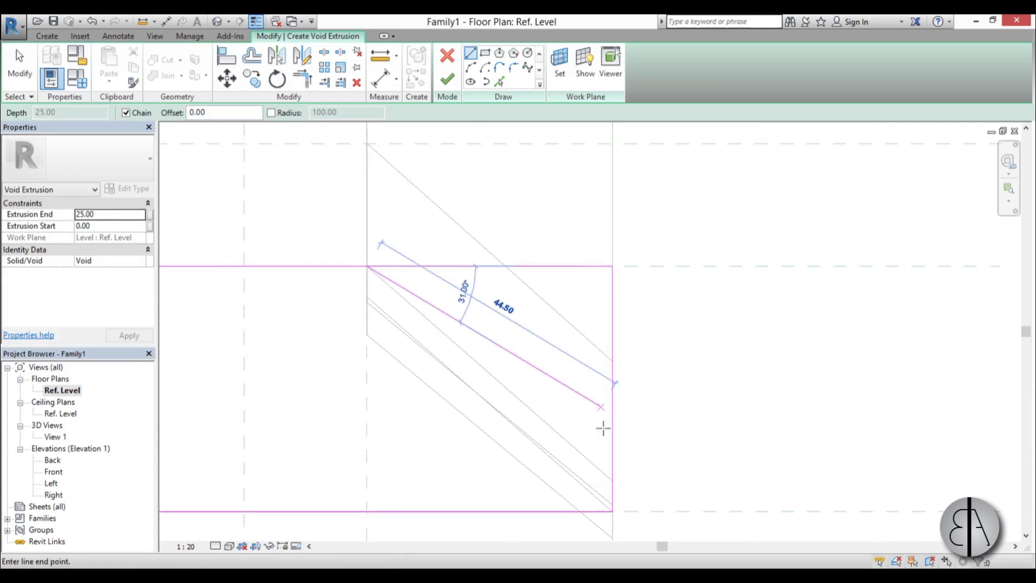
{"action": "left_click", "coordinate": [613, 479]}
{"action": "key", "text": "Escape"}
{"action": "key", "text": "Escape"}
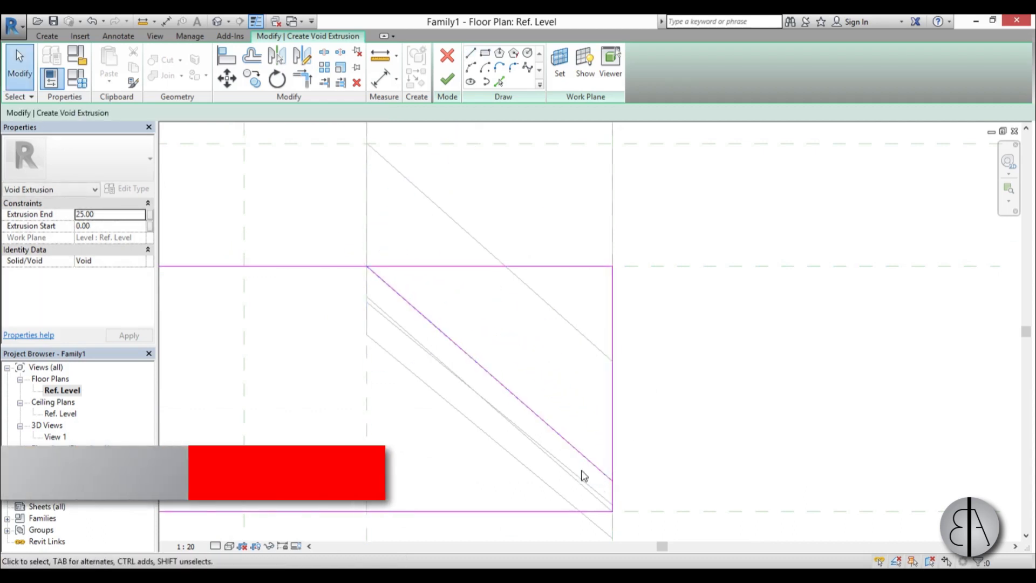
Step: Trim the rectangle's upper and right edges to the diagonal line, cutting off the corner, and finish the void extrusion
{"action": "key", "text": "t"}
{"action": "key", "text": "r"}
{"action": "left_click", "coordinate": [384, 282]}
{"action": "left_click", "coordinate": [364, 267]}
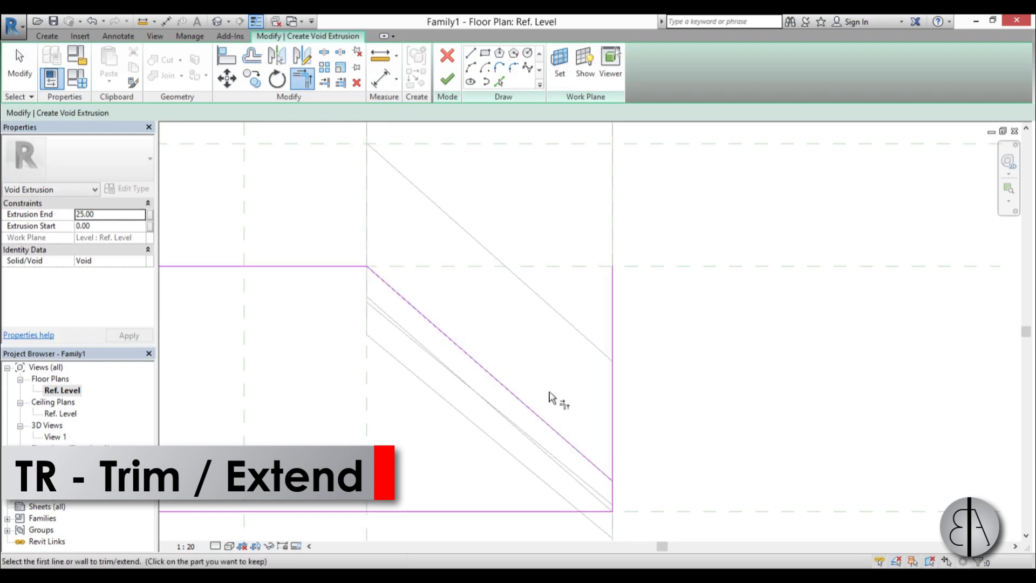
{"action": "left_click", "coordinate": [595, 468]}
{"action": "left_click", "coordinate": [612, 499]}
{"action": "scroll", "coordinate": [674, 401], "scroll_direction": "down", "scroll_amount": 4}
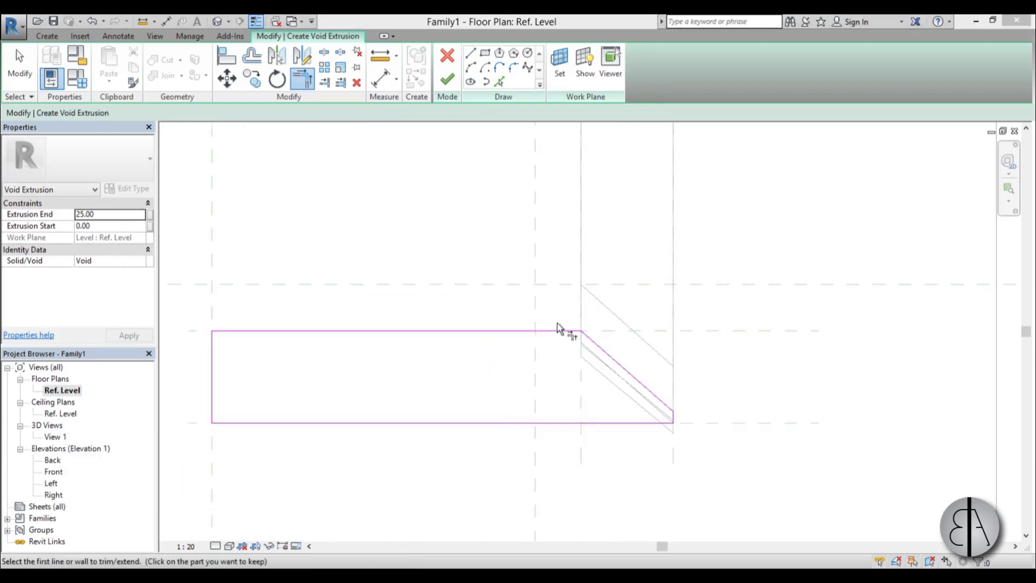
{"action": "middle_click_drag", "start_coordinate": [536, 363], "coordinate": [538, 356]}
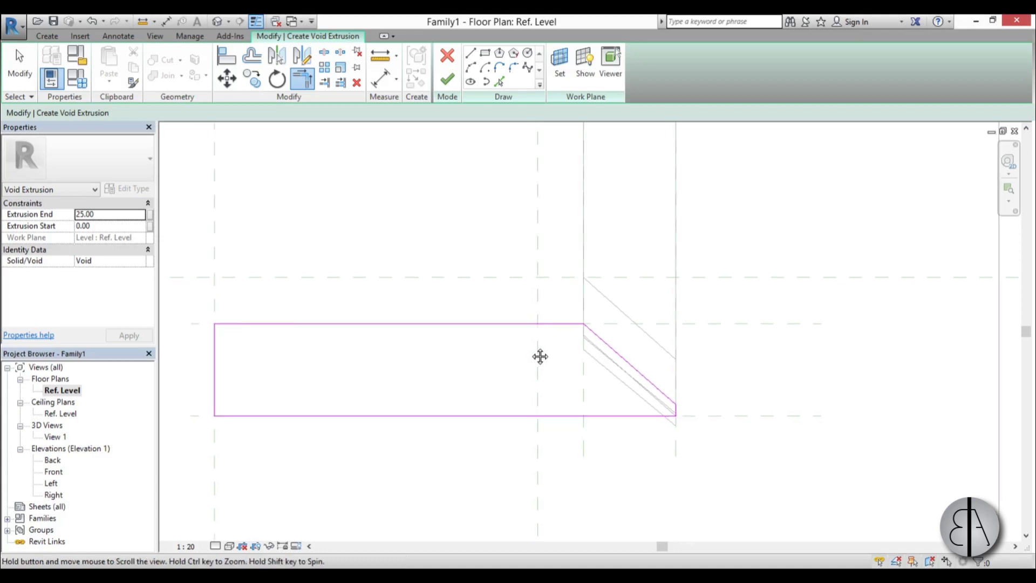
{"action": "left_click", "coordinate": [447, 80]}
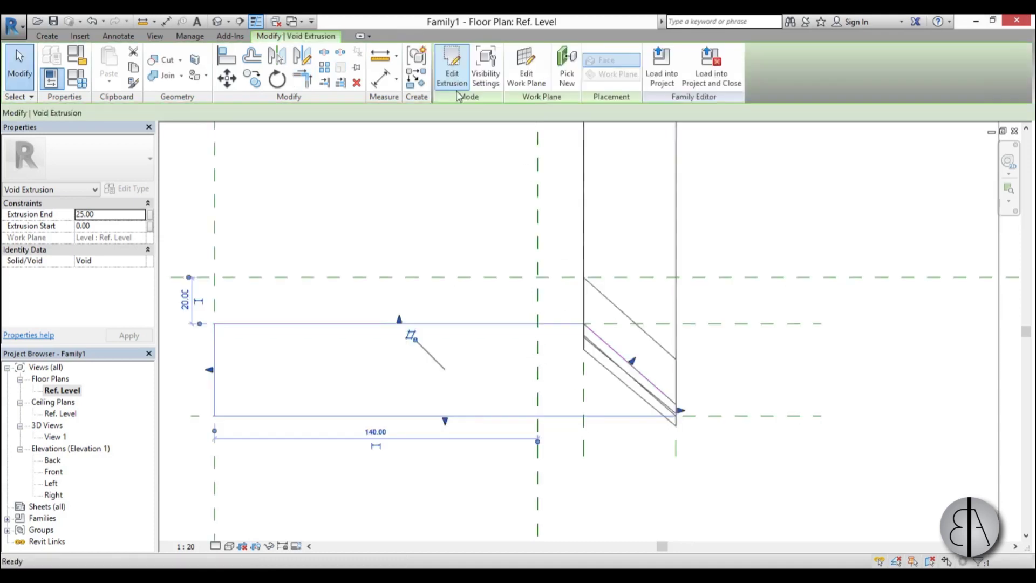
Step: In the Front elevation, set the void extrusion's end to 0.00 and its start to -8.00
{"action": "double_click", "coordinate": [53, 473]}
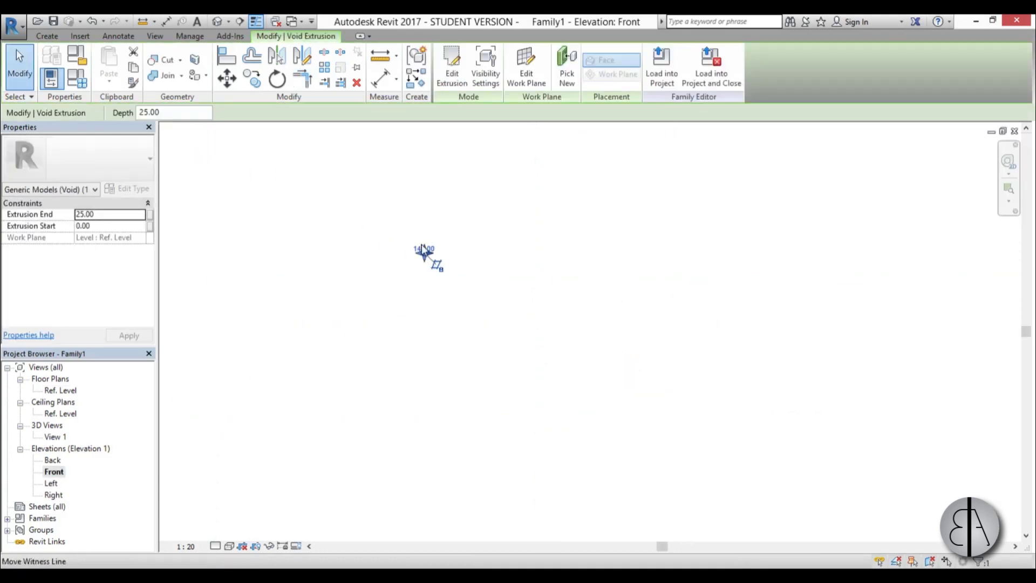
{"action": "scroll", "coordinate": [424, 251], "scroll_direction": "up", "scroll_amount": 10}
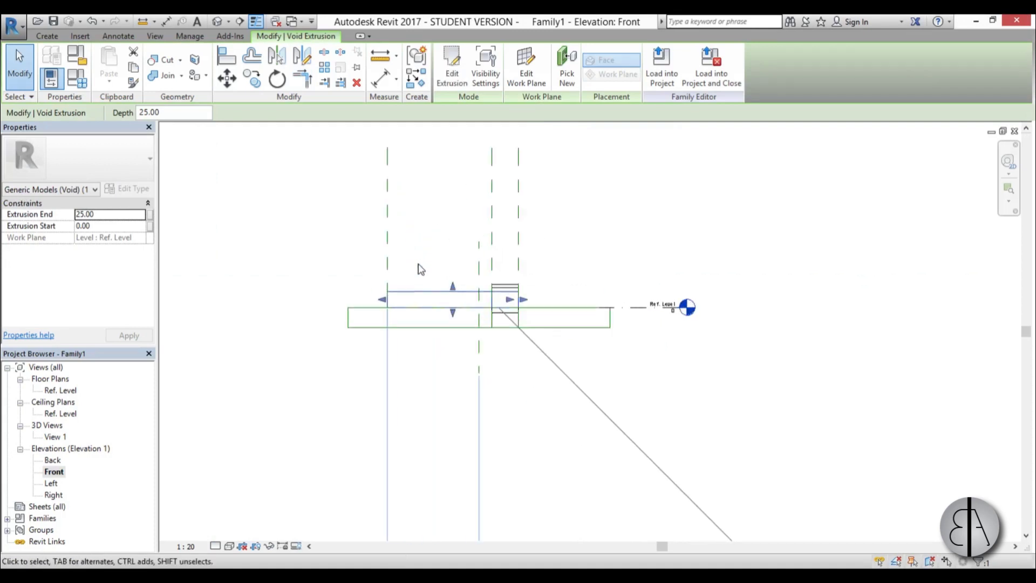
{"action": "scroll", "coordinate": [453, 292], "scroll_direction": "up", "scroll_amount": 6}
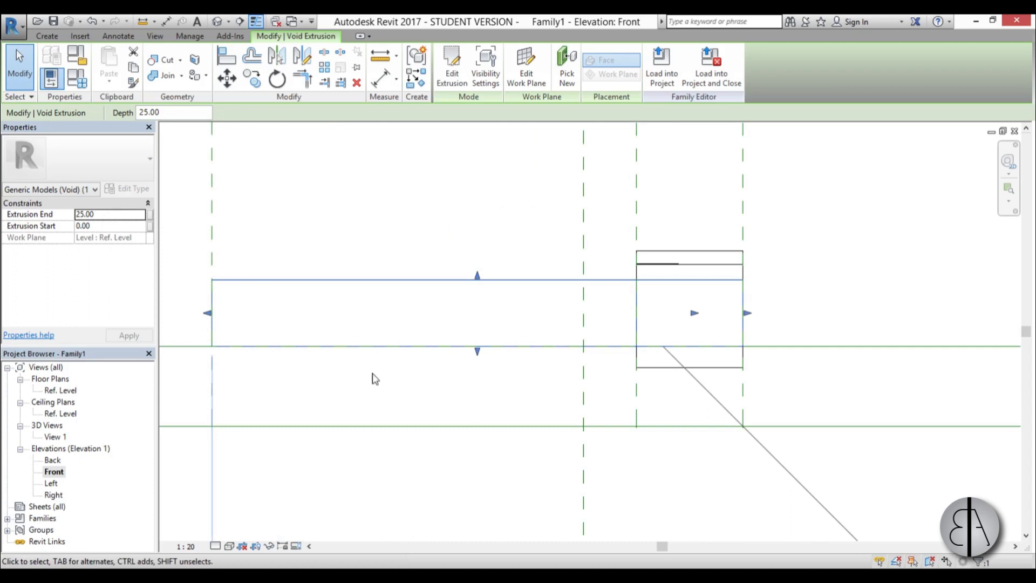
{"action": "left_click", "coordinate": [112, 215]}
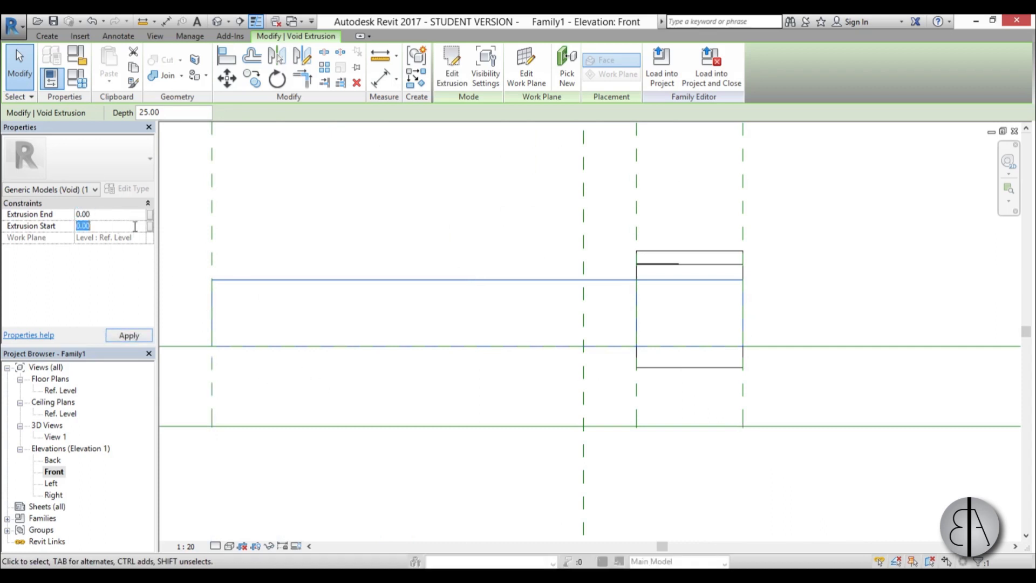
{"action": "key", "text": "Return"}
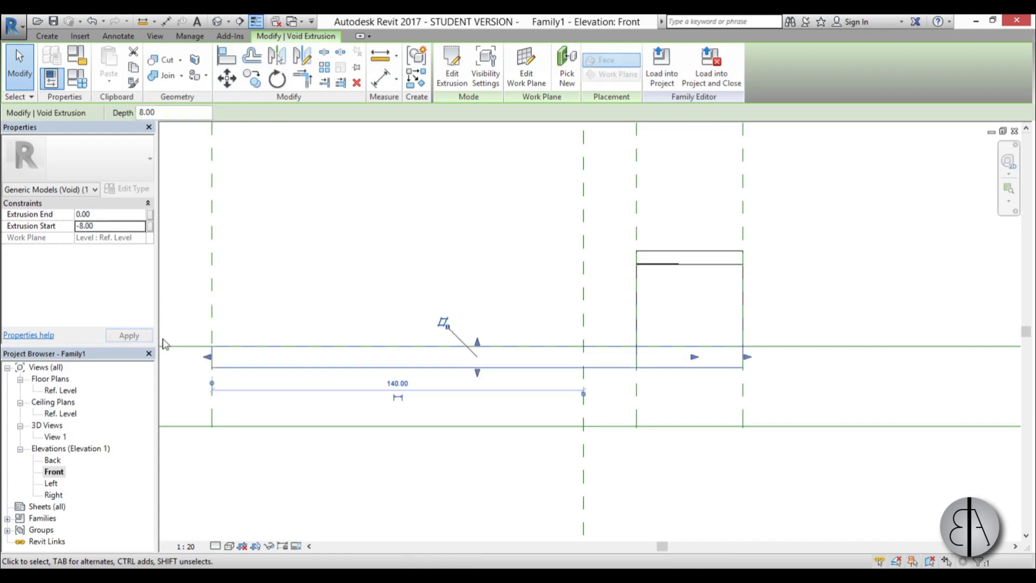
{"action": "left_click", "coordinate": [381, 316]}
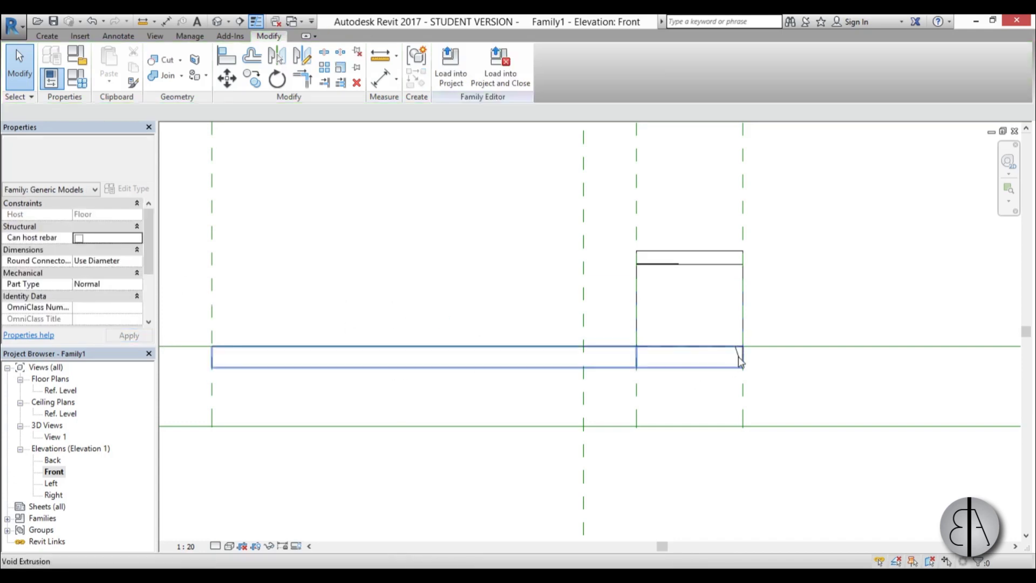
Step: In the 3D view View 1, cut the floor with the void extrusion
{"action": "double_click", "coordinate": [56, 437]}
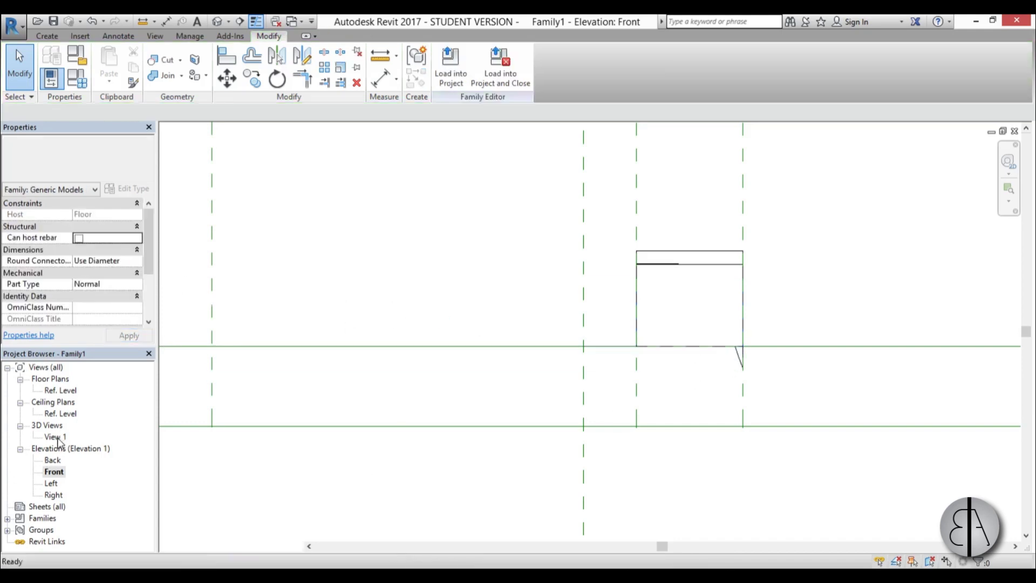
{"action": "middle_click_drag", "start_coordinate": [594, 372], "coordinate": [519, 295], "text": "shift"}
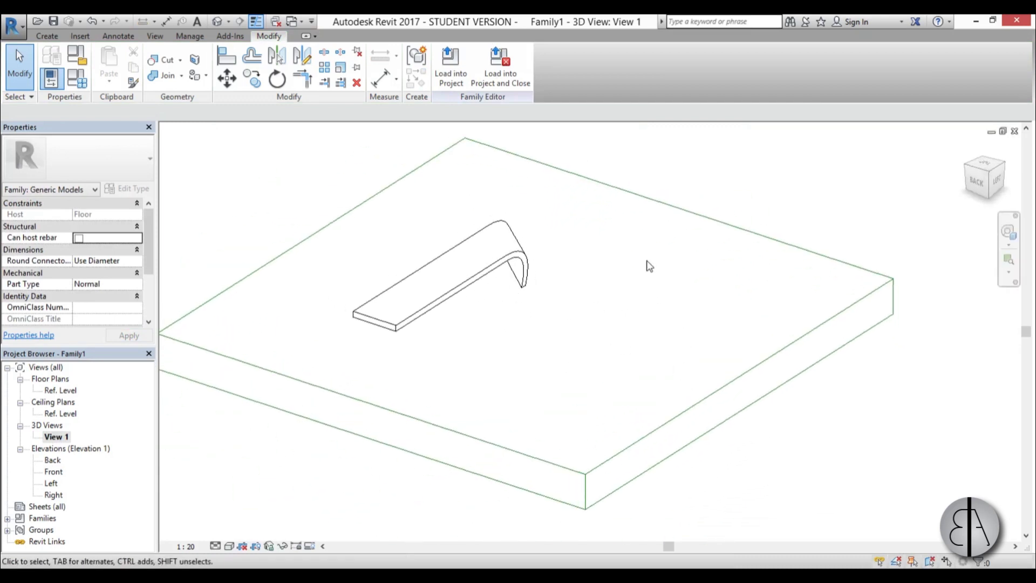
{"action": "left_click", "coordinate": [165, 62]}
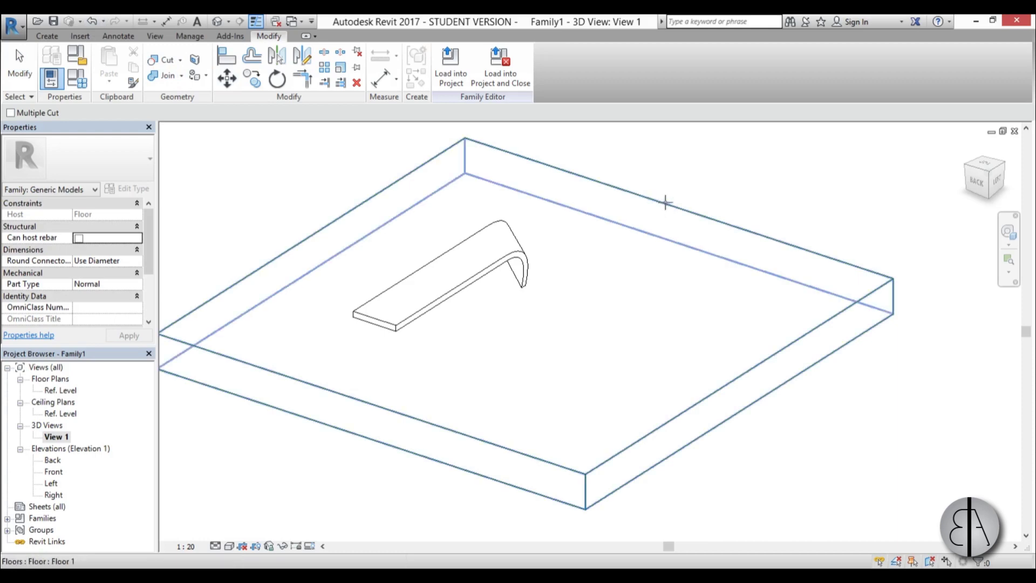
{"action": "left_click", "coordinate": [599, 251]}
{"action": "left_click", "coordinate": [530, 278]}
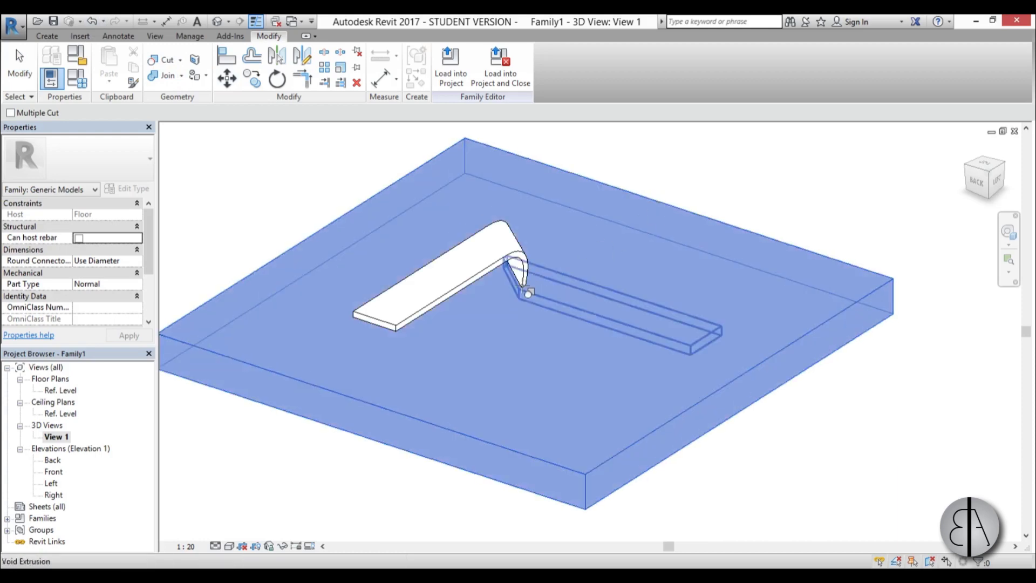
{"action": "middle_click_drag", "start_coordinate": [543, 377], "coordinate": [476, 341], "text": "shift"}
{"action": "scroll", "coordinate": [485, 337], "scroll_direction": "up", "scroll_amount": 8}
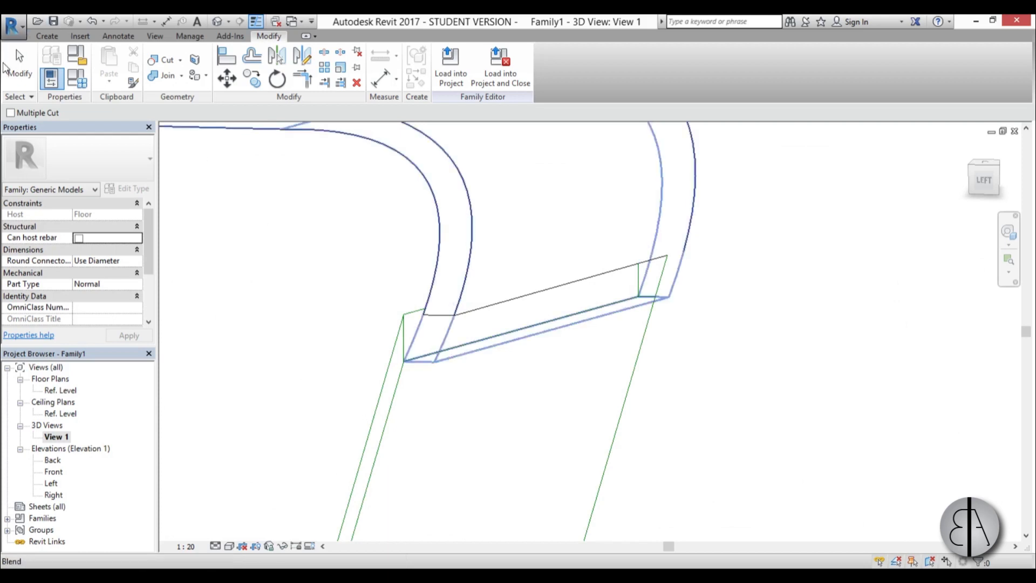
{"action": "left_click", "coordinate": [5, 65]}
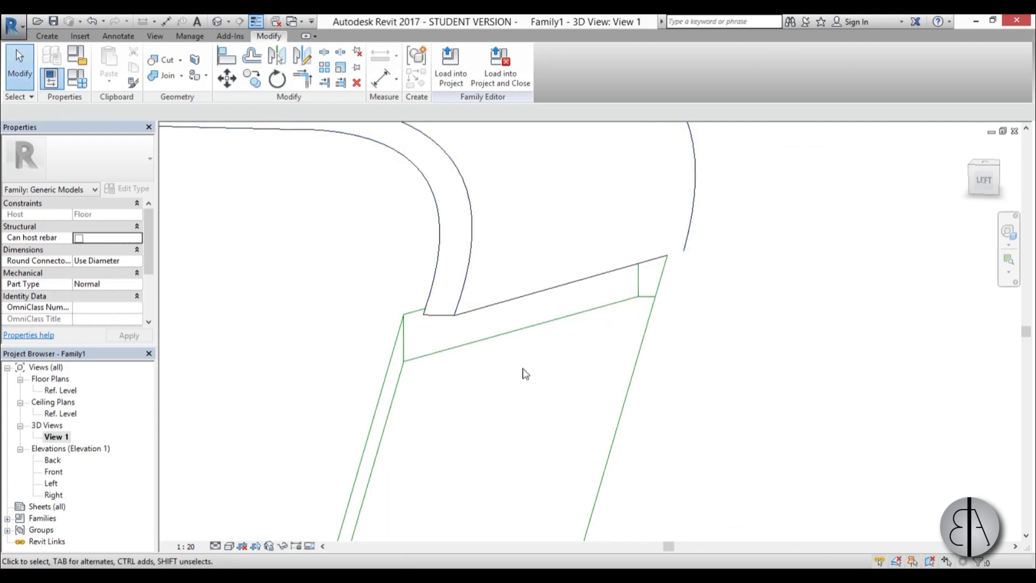
Step: Use Uncut Geometry to stop the void extrusion from cutting the blend
{"action": "middle_click_drag", "start_coordinate": [524, 373], "coordinate": [487, 296], "text": "shift"}
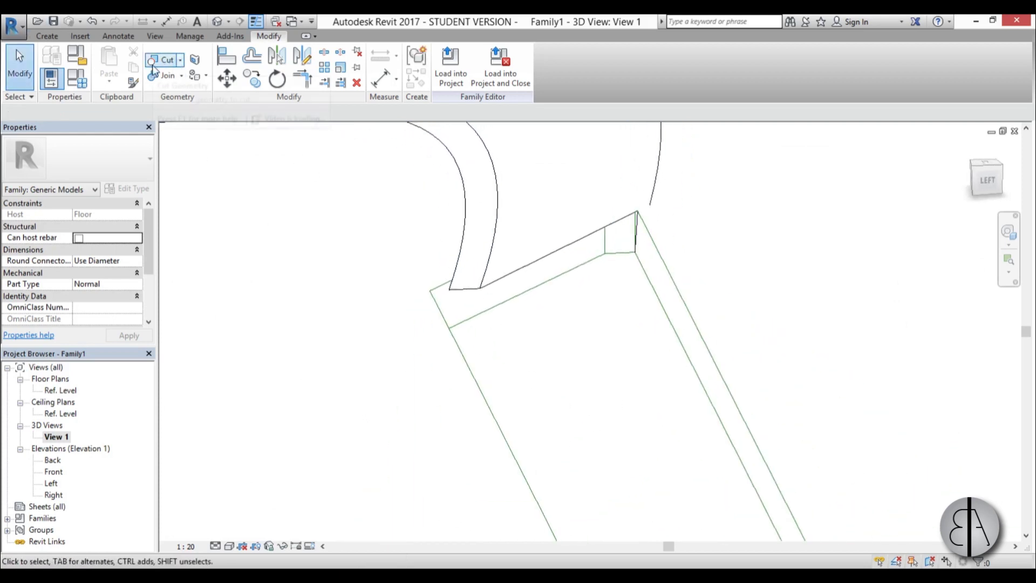
{"action": "left_click", "coordinate": [183, 76]}
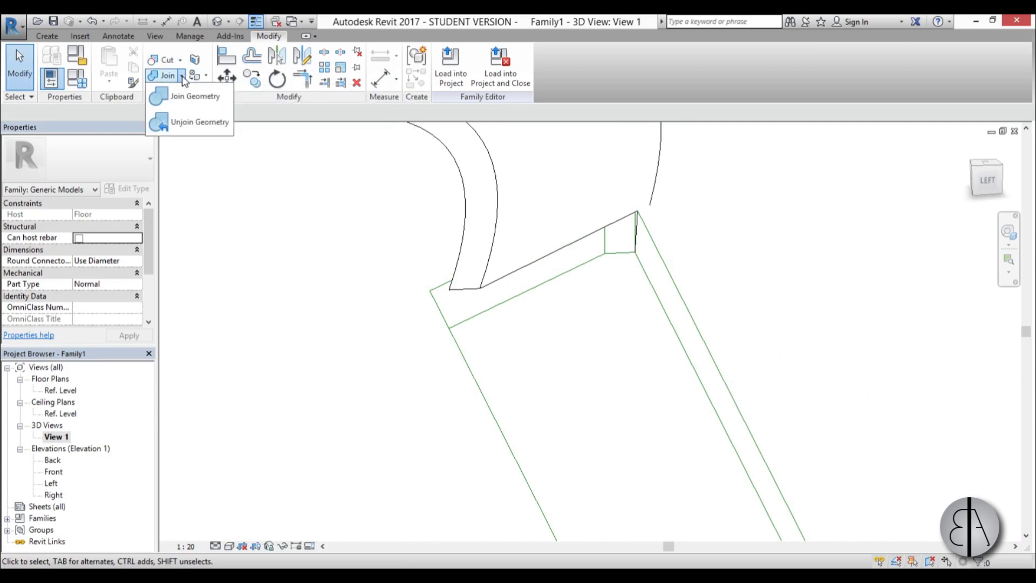
{"action": "left_click", "coordinate": [181, 60]}
{"action": "left_click", "coordinate": [187, 106]}
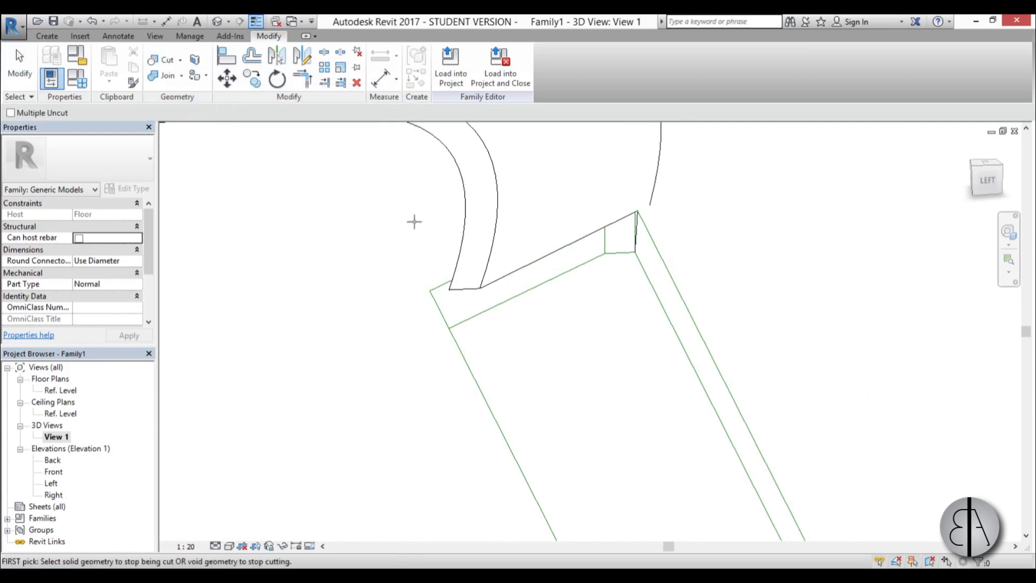
{"action": "left_click", "coordinate": [468, 241]}
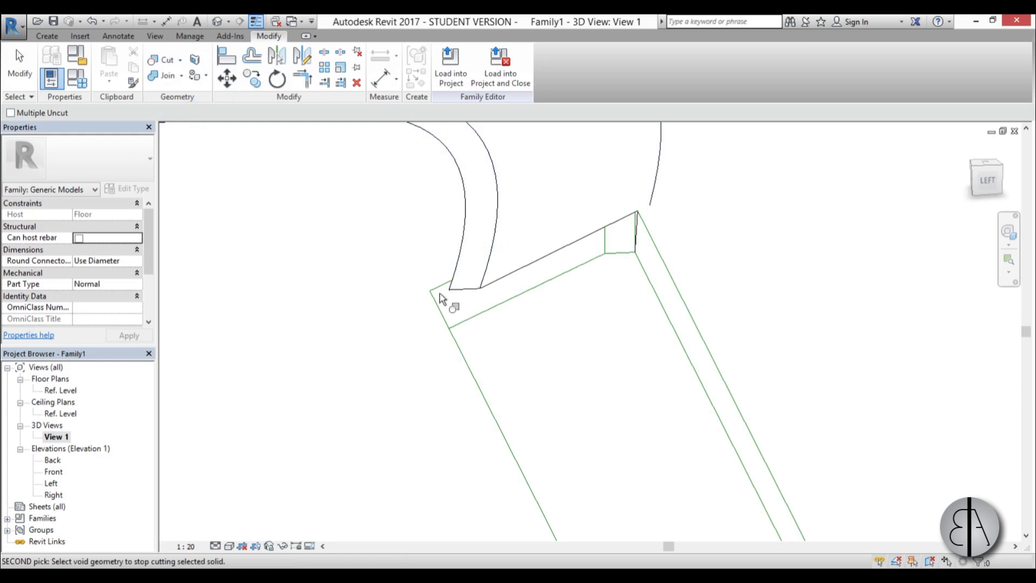
{"action": "scroll", "coordinate": [442, 298], "scroll_direction": "down", "scroll_amount": 2}
{"action": "middle_click_drag", "start_coordinate": [432, 250], "coordinate": [411, 372], "text": "shift"}
{"action": "scroll", "coordinate": [361, 363], "scroll_direction": "down", "scroll_amount": 1}
{"action": "scroll", "coordinate": [367, 364], "scroll_direction": "up", "scroll_amount": 2}
{"action": "scroll", "coordinate": [457, 367], "scroll_direction": "down", "scroll_amount": 2}
{"action": "left_click", "coordinate": [20, 64]}
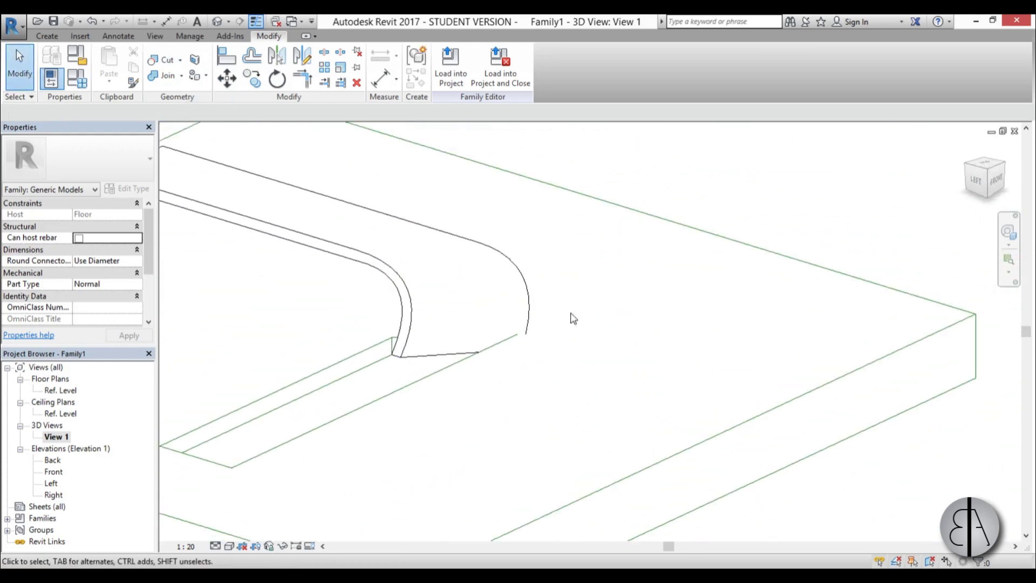
Step: Open the blend's material selection, search for "con" and narrow the Autodesk library results to the Concrete category
{"action": "middle_click_drag", "start_coordinate": [567, 317], "coordinate": [534, 352], "text": "shift"}
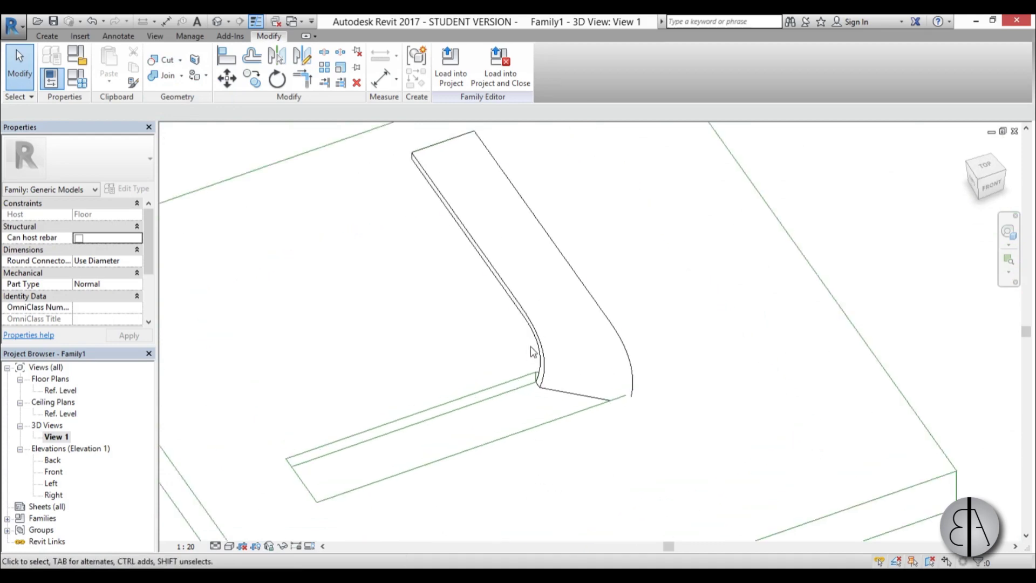
{"action": "left_click", "coordinate": [550, 325]}
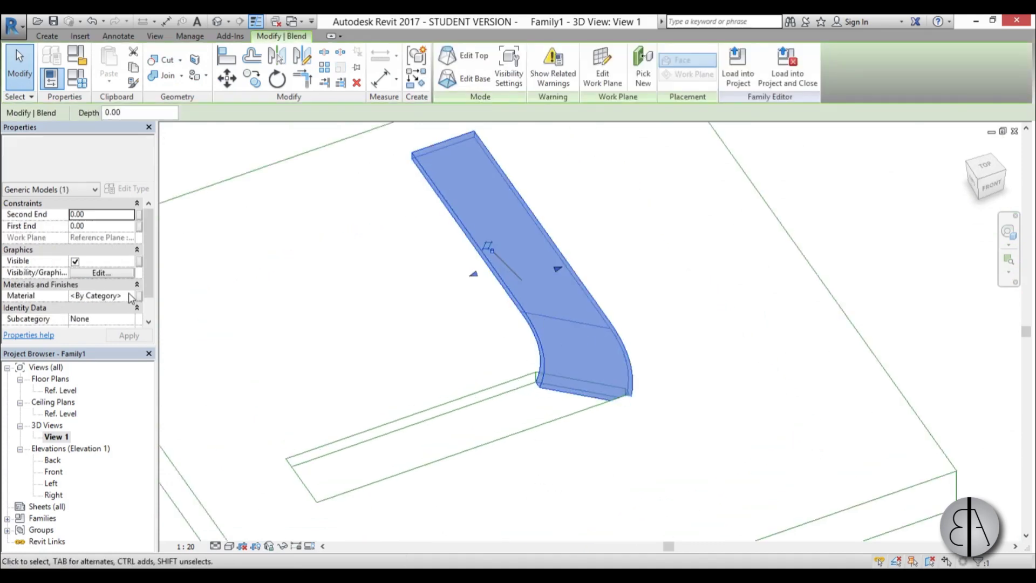
{"action": "left_click", "coordinate": [129, 296]}
{"action": "left_click", "coordinate": [132, 296]}
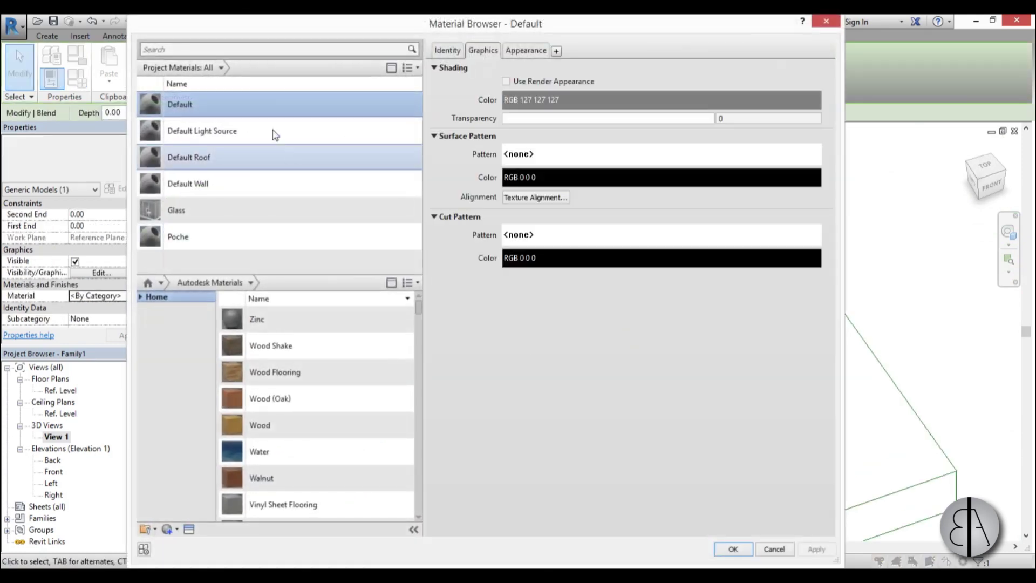
{"action": "left_click", "coordinate": [174, 49]}
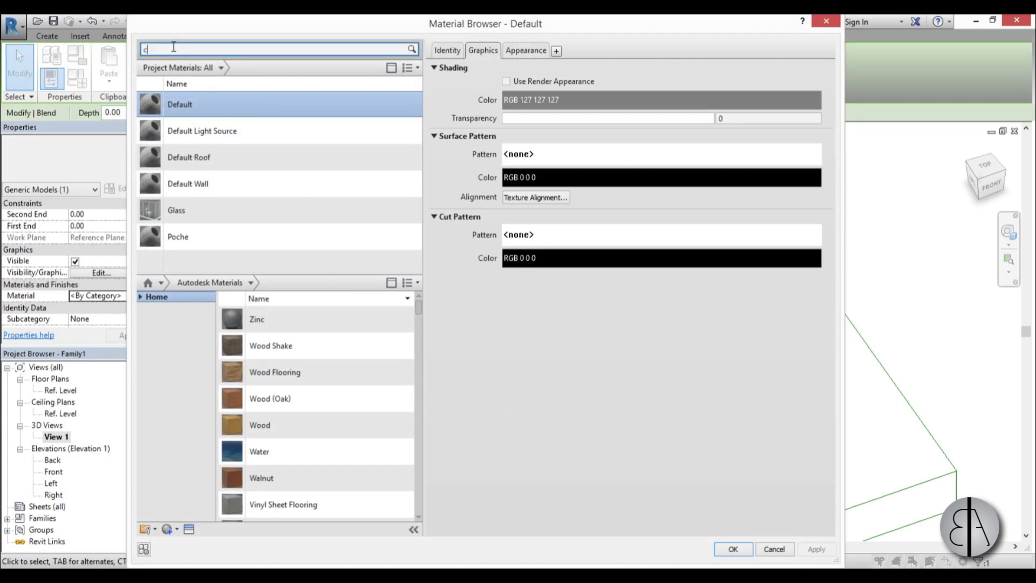
{"action": "type", "text": "con"}
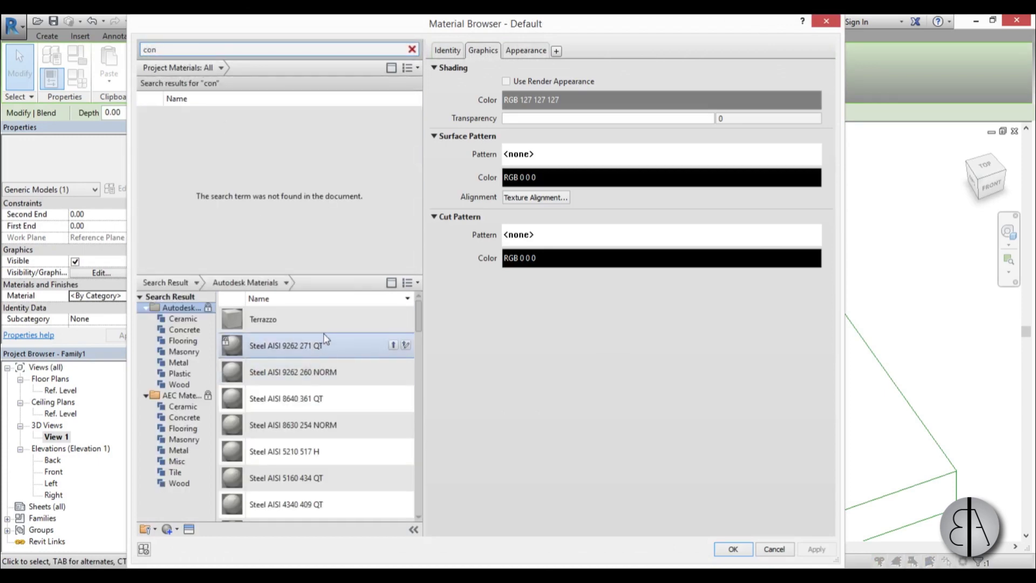
{"action": "scroll", "coordinate": [323, 341], "scroll_direction": "down", "scroll_amount": 1}
{"action": "scroll", "coordinate": [321, 337], "scroll_direction": "down", "scroll_amount": 5}
{"action": "scroll", "coordinate": [319, 341], "scroll_direction": "up", "scroll_amount": 8}
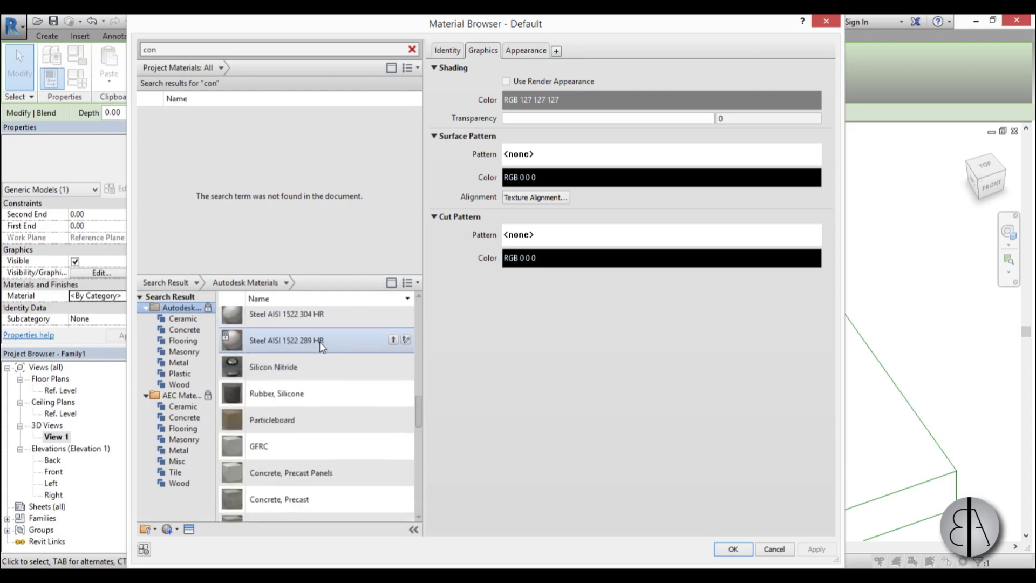
{"action": "left_click", "coordinate": [191, 331]}
Step: Add Concrete, Precast from the library to the project materials and assign it to the blend
{"action": "mouse_move", "coordinate": [312, 348]}
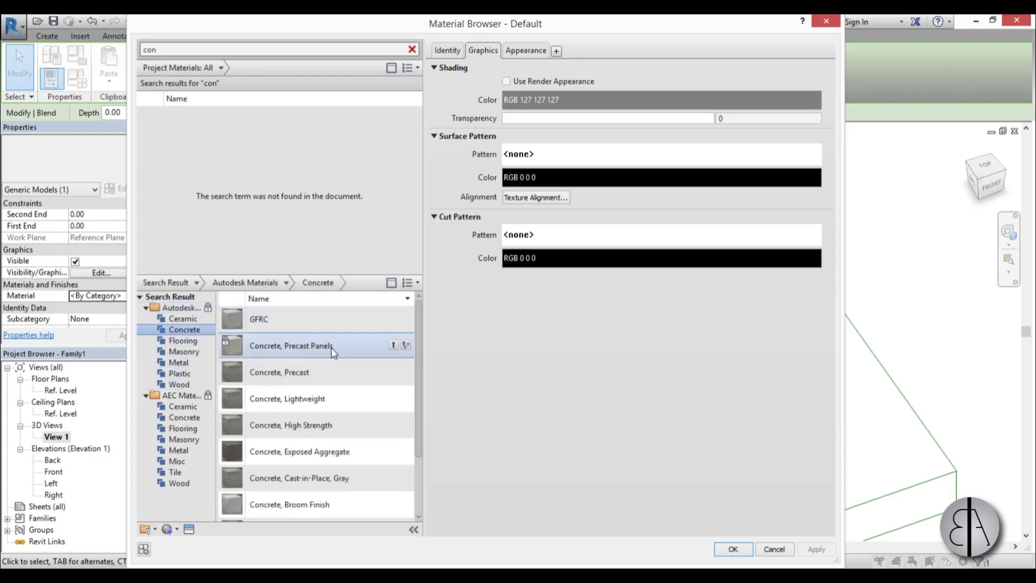
{"action": "scroll", "coordinate": [326, 355], "scroll_direction": "down", "scroll_amount": 3}
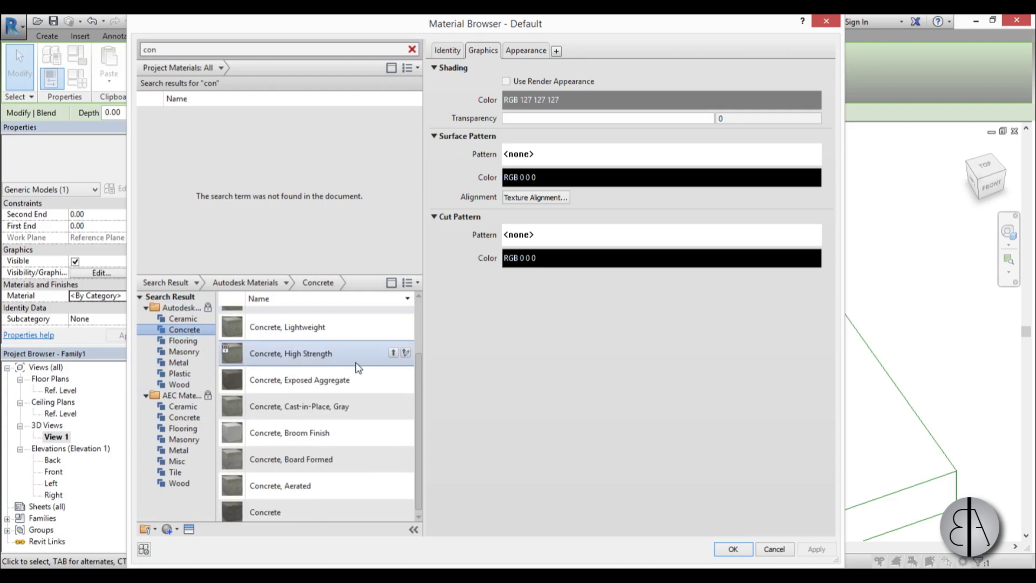
{"action": "scroll", "coordinate": [318, 364], "scroll_direction": "up", "scroll_amount": 3}
{"action": "left_click", "coordinate": [394, 372]}
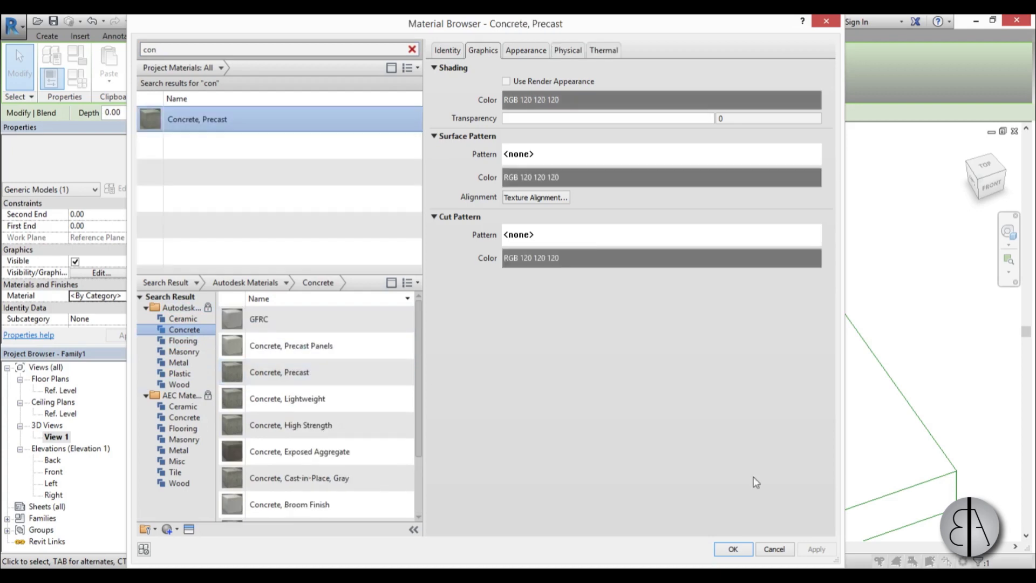
{"action": "left_click", "coordinate": [733, 549]}
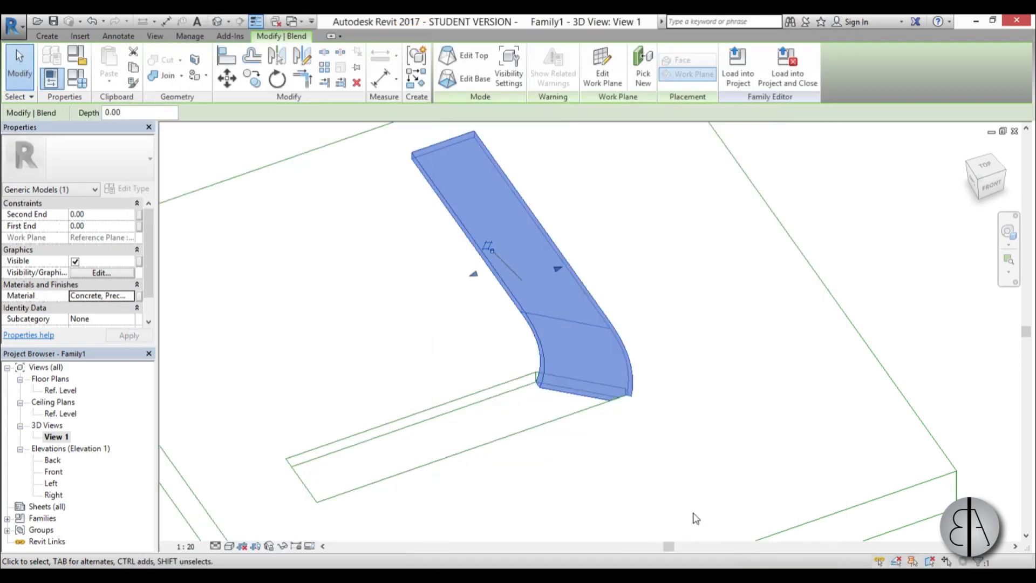
{"action": "left_click", "coordinate": [568, 475]}
Step: In the Ref. Level floor plan, start a solid extrusion and sketch a rectangle between the reference planes, reaching the blend's outer side
{"action": "middle_click_drag", "start_coordinate": [509, 487], "coordinate": [506, 449]}
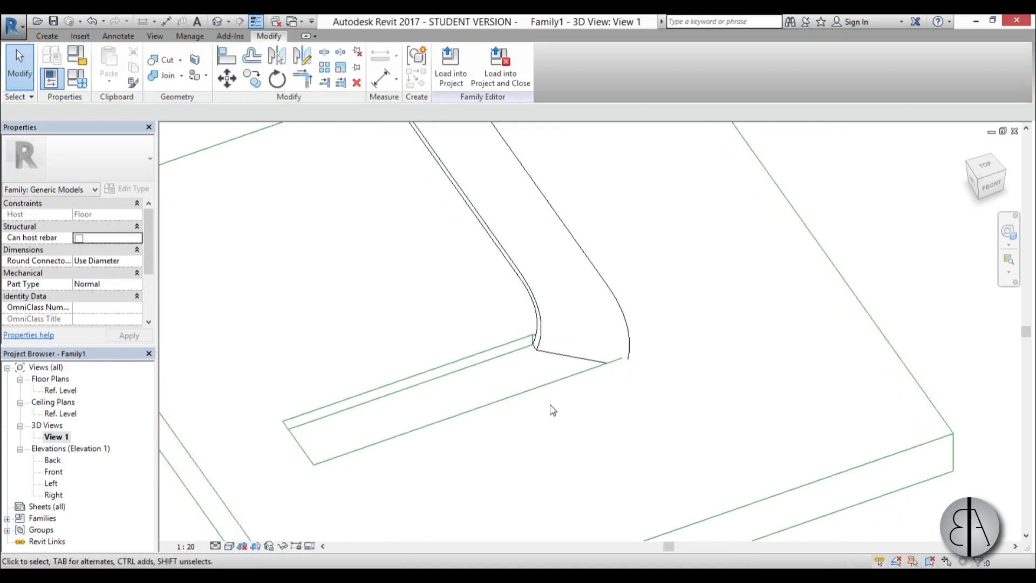
{"action": "middle_click_drag", "start_coordinate": [551, 405], "coordinate": [571, 392]}
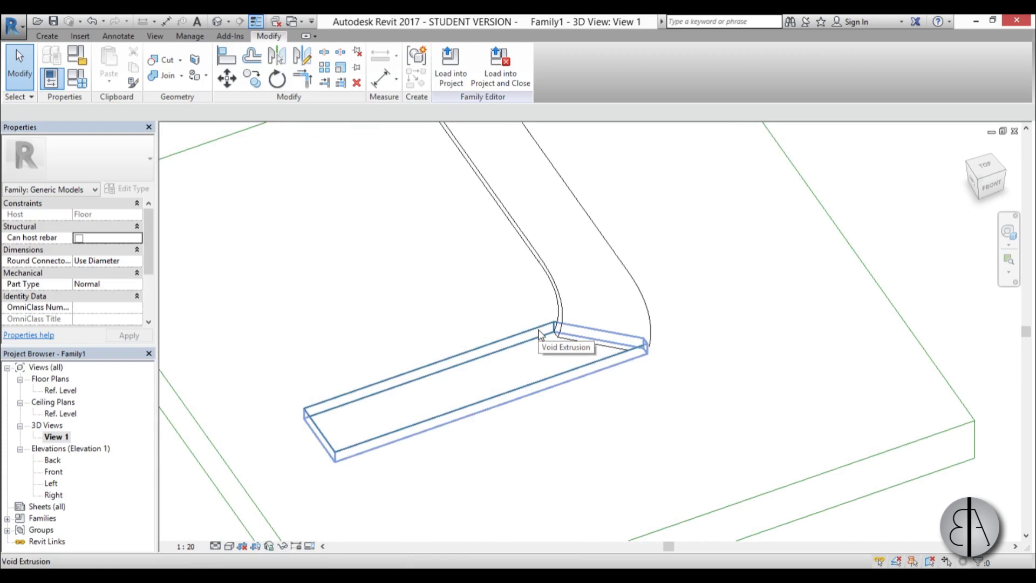
{"action": "double_click", "coordinate": [61, 390]}
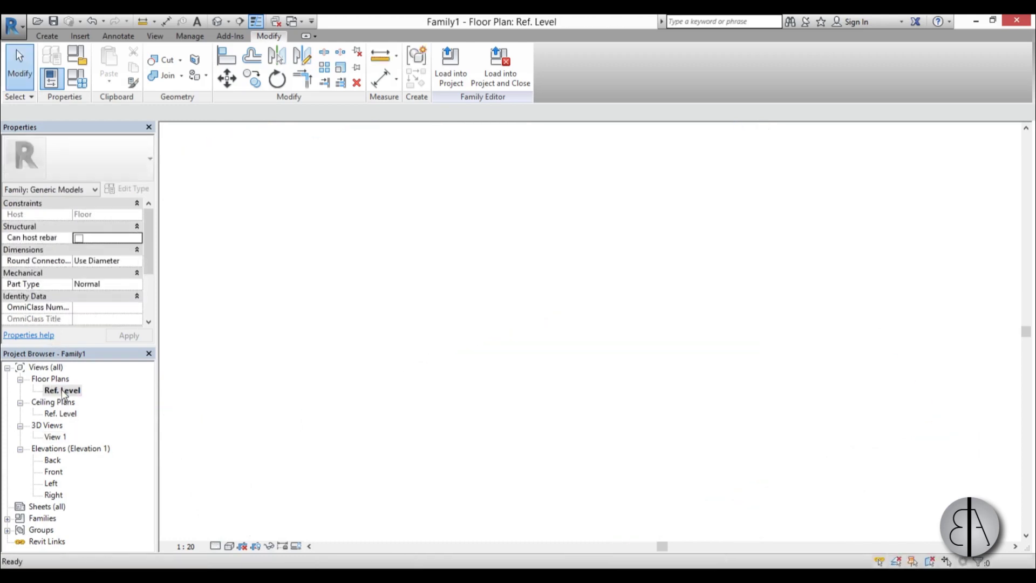
{"action": "left_click", "coordinate": [47, 35]}
{"action": "left_click", "coordinate": [112, 62]}
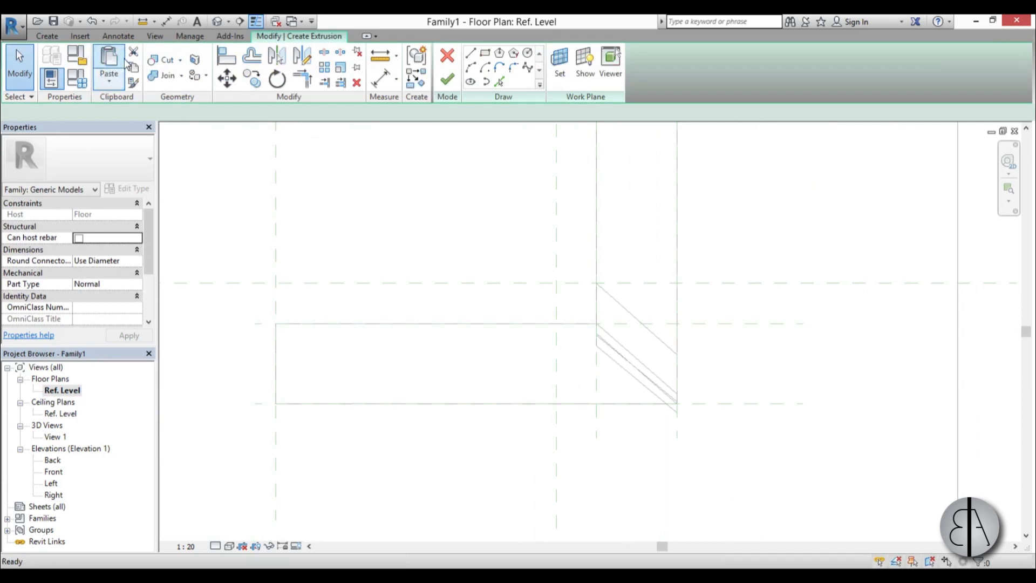
{"action": "left_click", "coordinate": [485, 54]}
{"action": "left_click", "coordinate": [275, 324]}
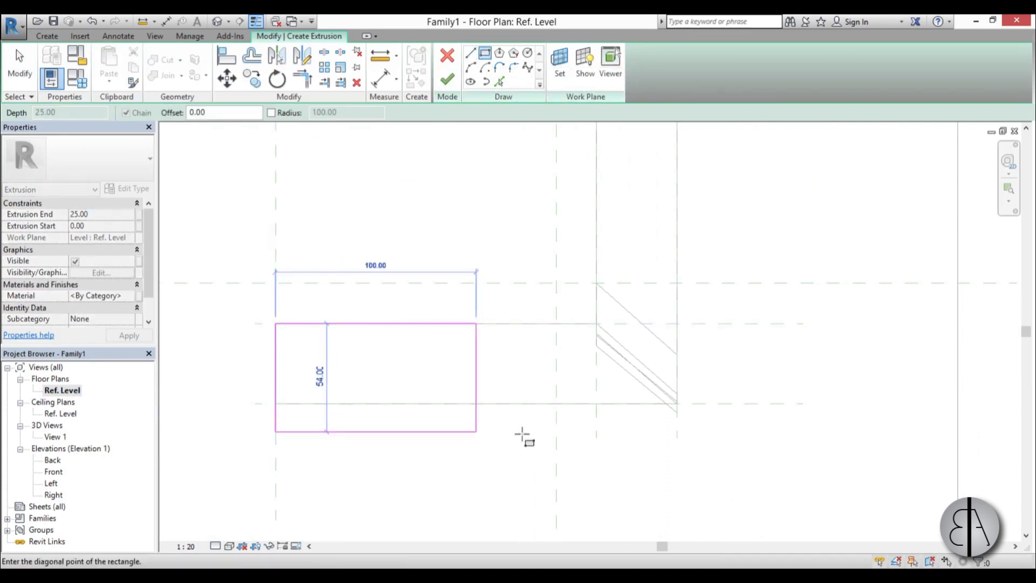
{"action": "scroll", "coordinate": [674, 415], "scroll_direction": "up", "scroll_amount": 3}
{"action": "left_click", "coordinate": [681, 384]}
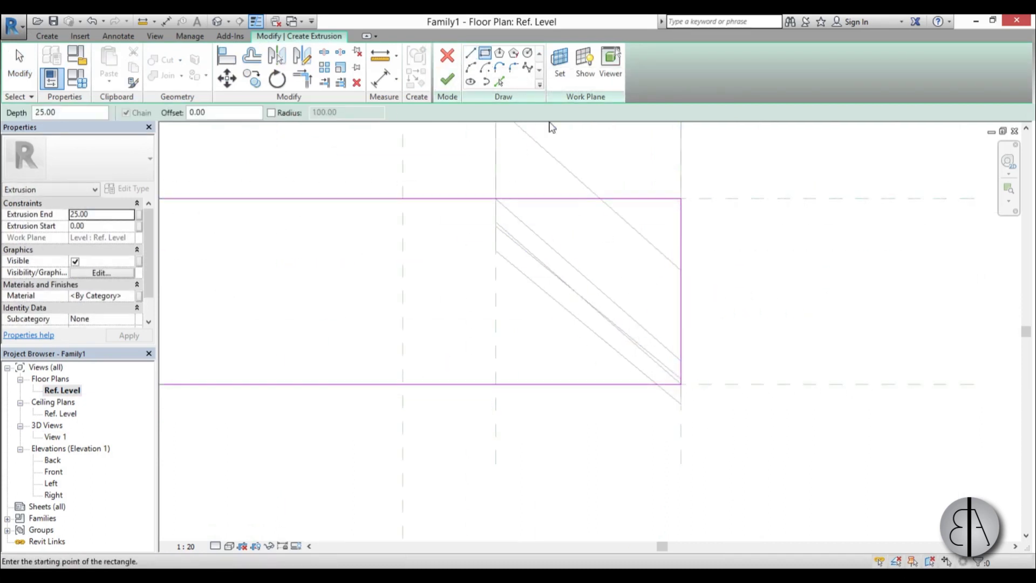
Step: Add a diagonal line to the solid extrusion's sketch along the void's slanted edge, joining the rectangle's upper and right edges
{"action": "left_click", "coordinate": [470, 52]}
{"action": "left_click", "coordinate": [496, 198]}
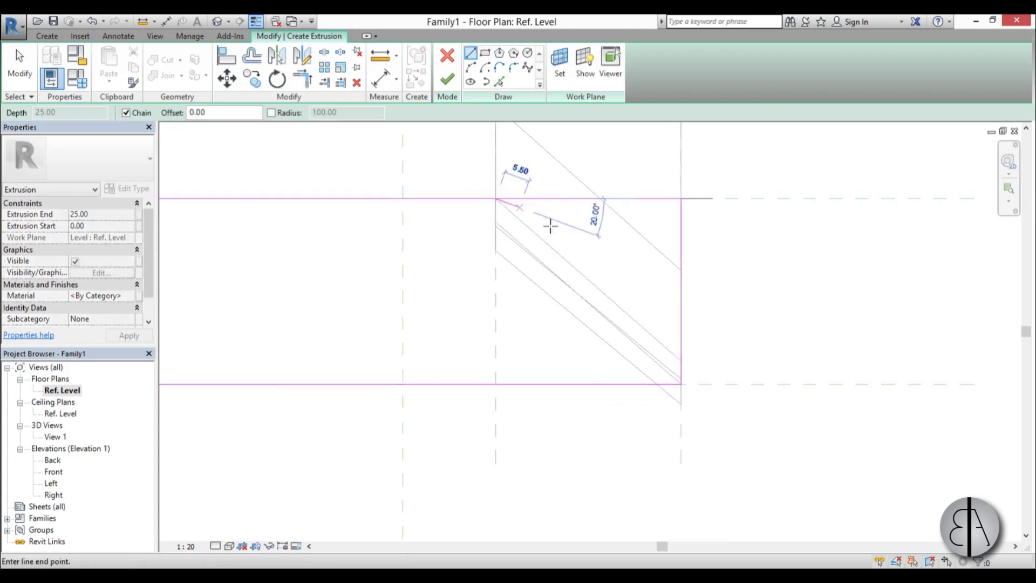
{"action": "left_click", "coordinate": [680, 358]}
{"action": "key", "text": "Escape"}
{"action": "key", "text": "Escape"}
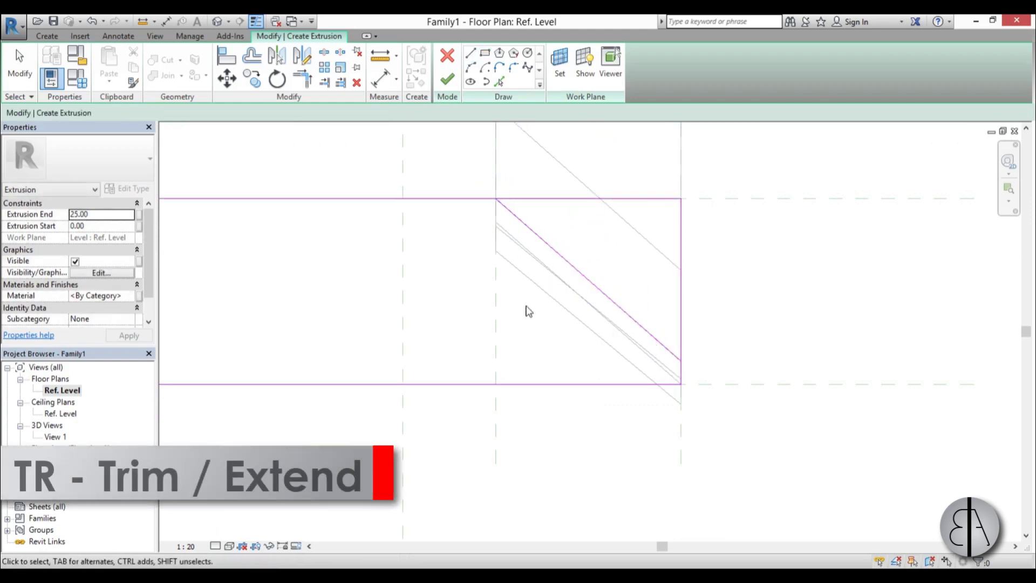
Step: Trim the solid extrusion's sketch to the diagonal line, removing the outer corner at the blend end, and finish the extrusion
{"action": "key", "text": "t"}
{"action": "key", "text": "r"}
{"action": "left_click", "coordinate": [507, 209]}
{"action": "left_click", "coordinate": [490, 200]}
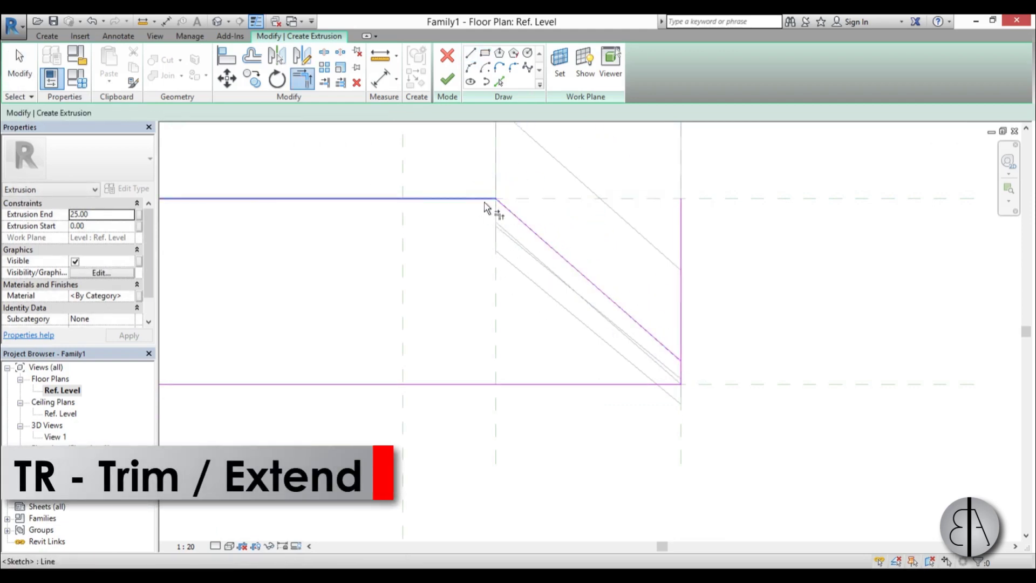
{"action": "left_click", "coordinate": [677, 356]}
{"action": "left_click", "coordinate": [679, 372]}
{"action": "left_click", "coordinate": [447, 79]}
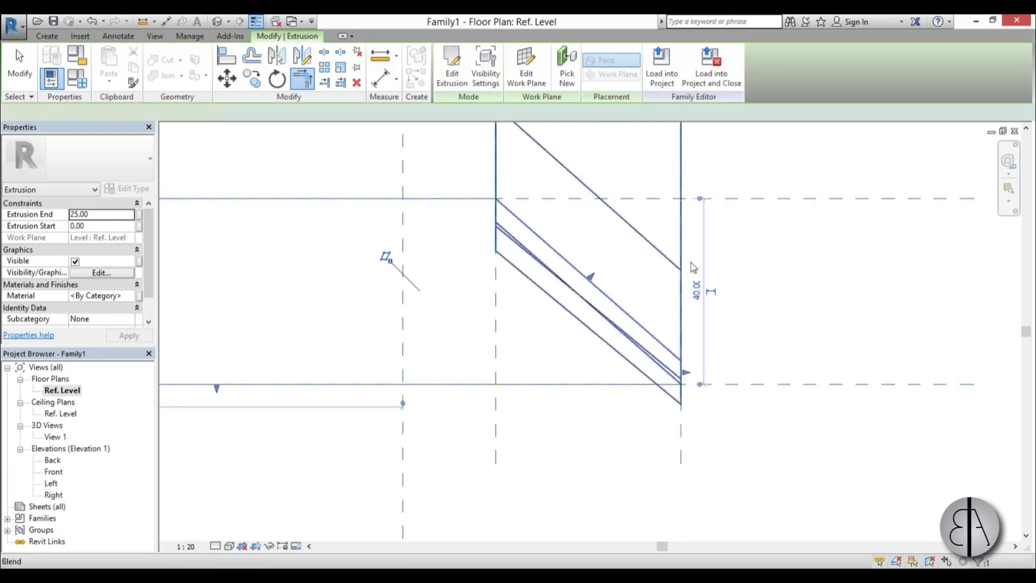
Step: In the Front elevation, lower the solid extrusion into the floor so it starts at -8.00 and ends at about -2.47
{"action": "double_click", "coordinate": [53, 471]}
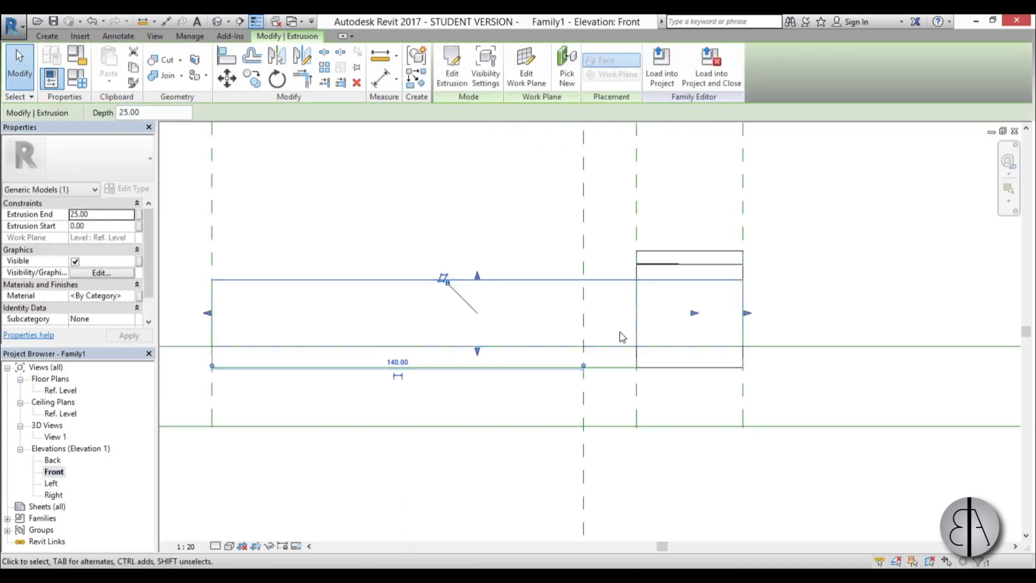
{"action": "scroll", "coordinate": [428, 340], "scroll_direction": "up", "scroll_amount": 3}
{"action": "left_click_drag", "start_coordinate": [507, 363], "coordinate": [511, 387]}
{"action": "left_click_drag", "start_coordinate": [506, 251], "coordinate": [511, 369]}
{"action": "scroll", "coordinate": [711, 350], "scroll_direction": "down", "scroll_amount": 3}
{"action": "scroll", "coordinate": [398, 367], "scroll_direction": "up", "scroll_amount": 2}
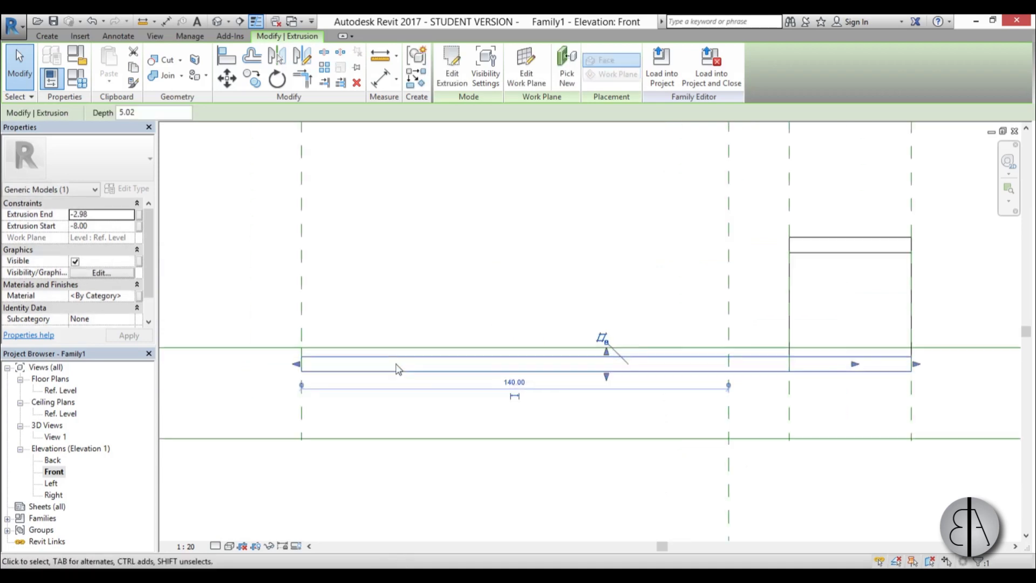
{"action": "scroll", "coordinate": [640, 361], "scroll_direction": "up", "scroll_amount": 1}
{"action": "left_click_drag", "start_coordinate": [638, 356], "coordinate": [637, 352]}
Step: Search the material library for "grass", add Plant to the project materials and assign it to the extrusion
{"action": "left_click", "coordinate": [130, 297]}
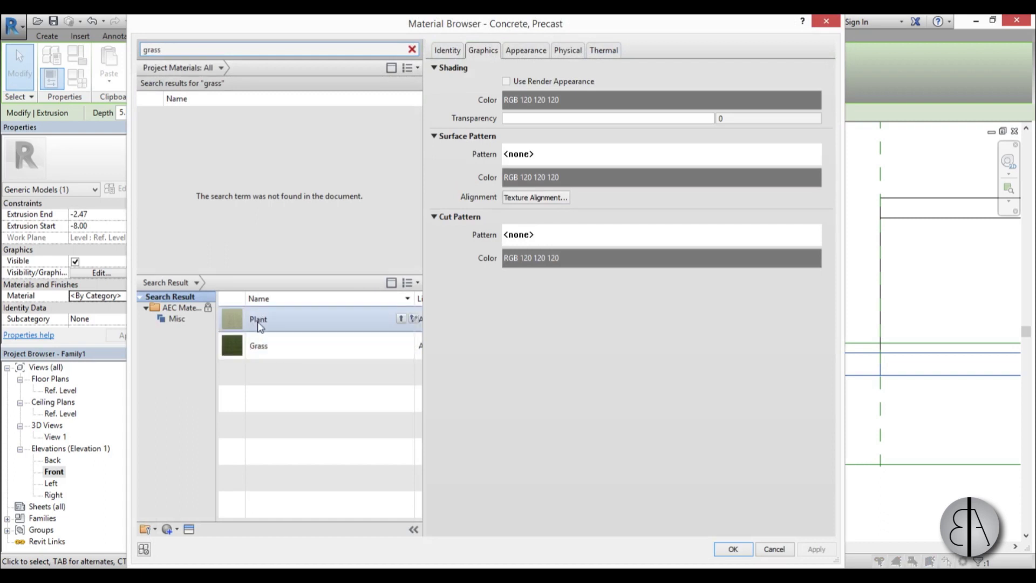
{"action": "left_click", "coordinate": [399, 319]}
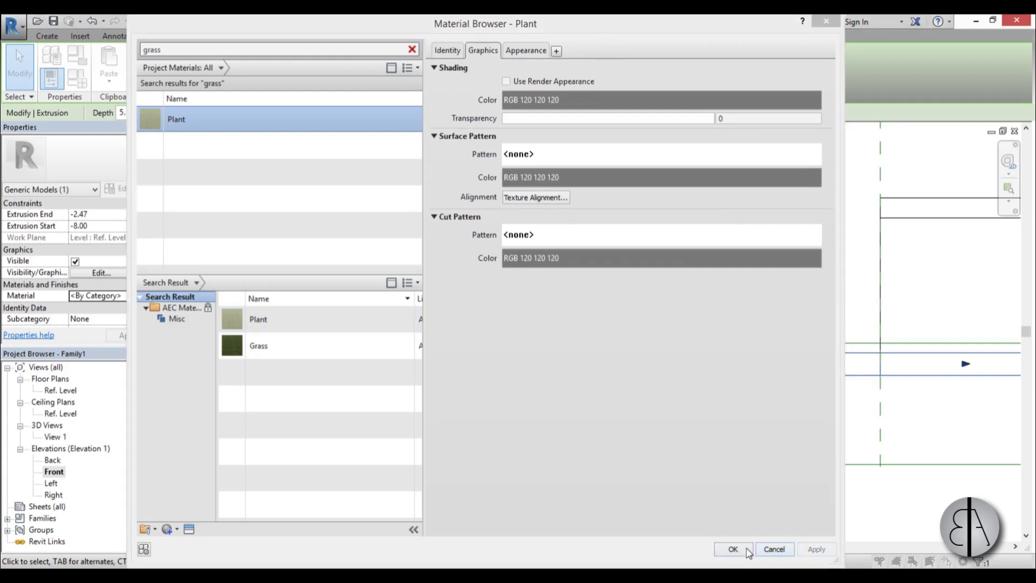
{"action": "left_click", "coordinate": [747, 550]}
Step: Check the model in 3D view View 1 and save the family to the Desktop as bench
{"action": "double_click", "coordinate": [56, 437]}
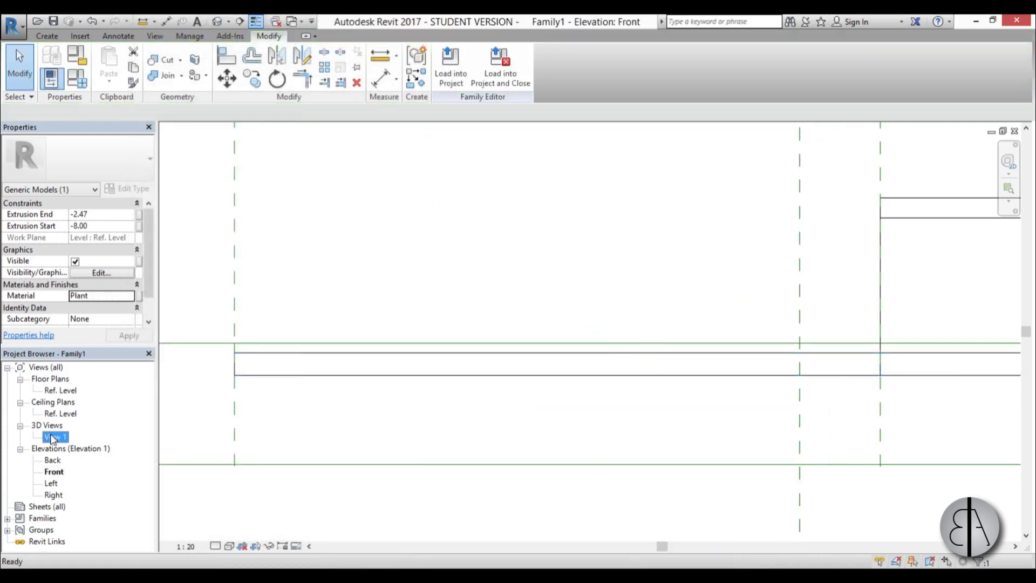
{"action": "middle_click_drag", "start_coordinate": [525, 398], "coordinate": [464, 329], "text": "shift"}
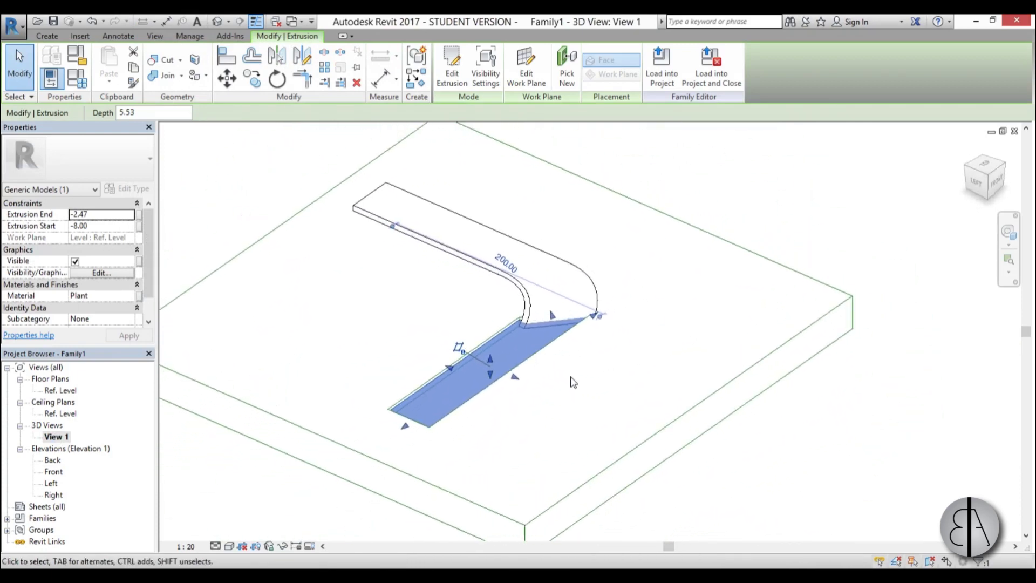
{"action": "left_click", "coordinate": [397, 324]}
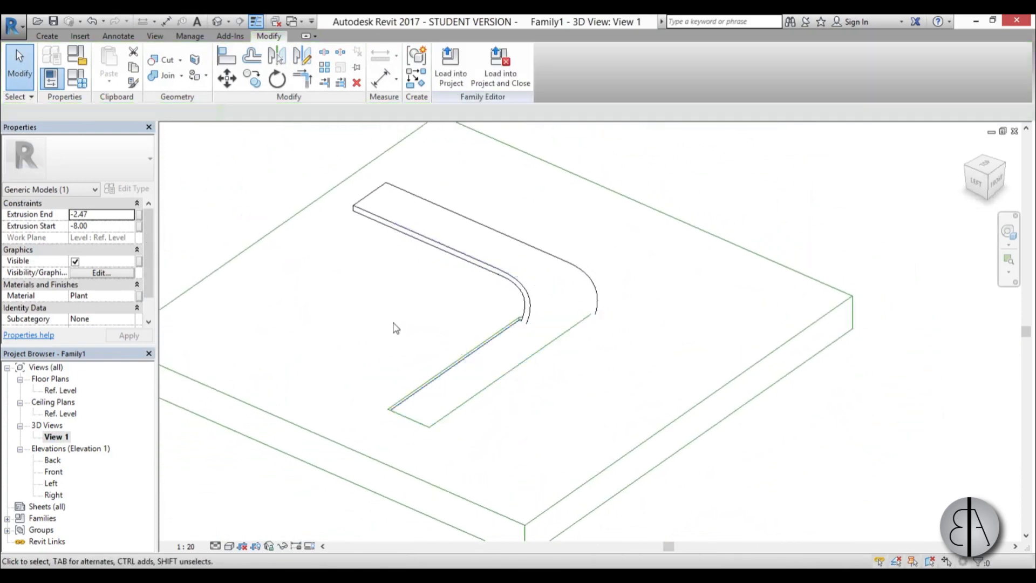
{"action": "left_click", "coordinate": [59, 25]}
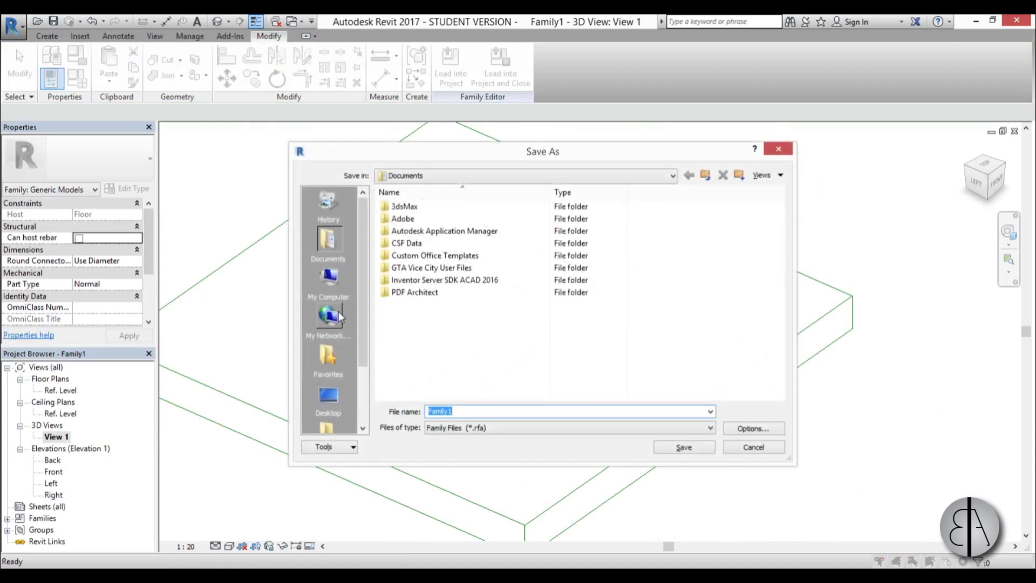
{"action": "left_click", "coordinate": [328, 396]}
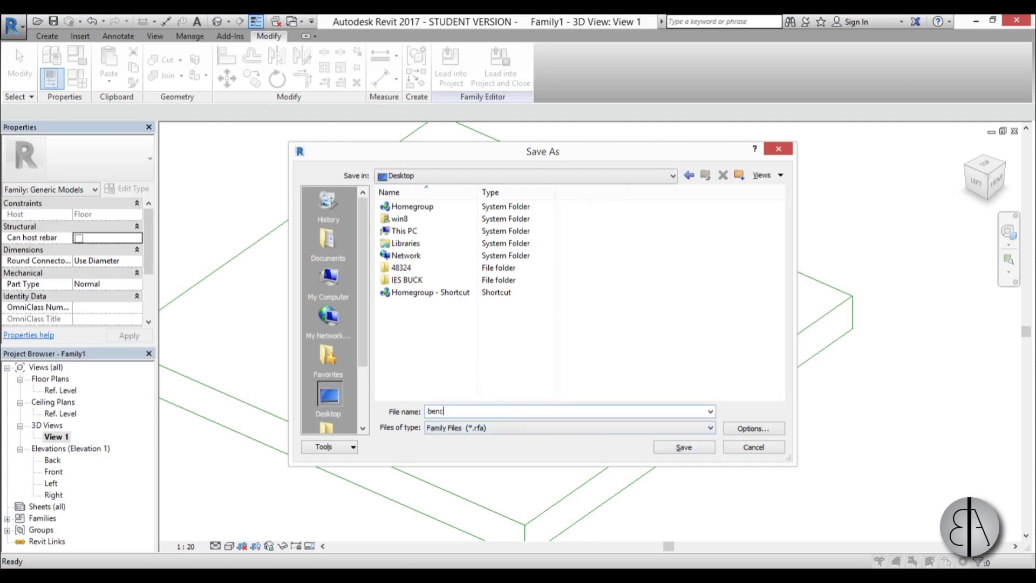
{"action": "left_click", "coordinate": [516, 412]}
{"action": "type", "text": "bench"}
{"action": "key", "text": "Return"}
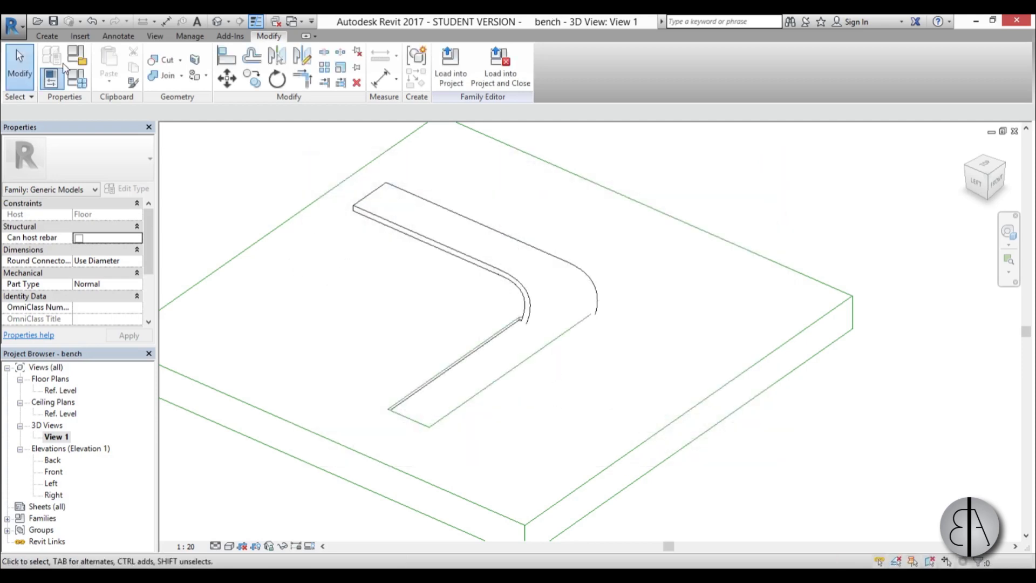
Step: Create a new project based on the Architectural Template
{"action": "left_click", "coordinate": [22, 29]}
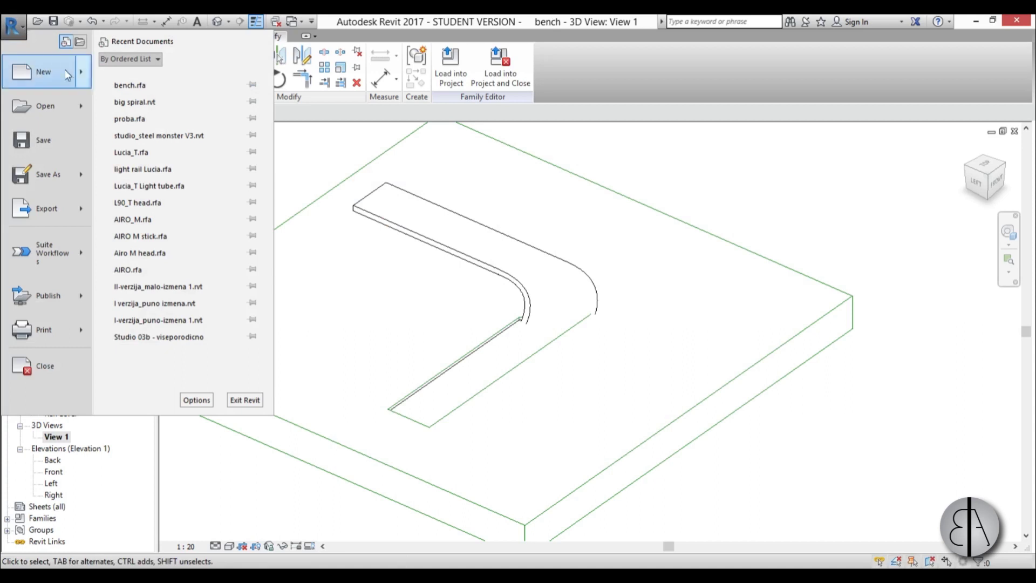
{"action": "mouse_move", "coordinate": [69, 71]}
{"action": "left_click", "coordinate": [162, 76]}
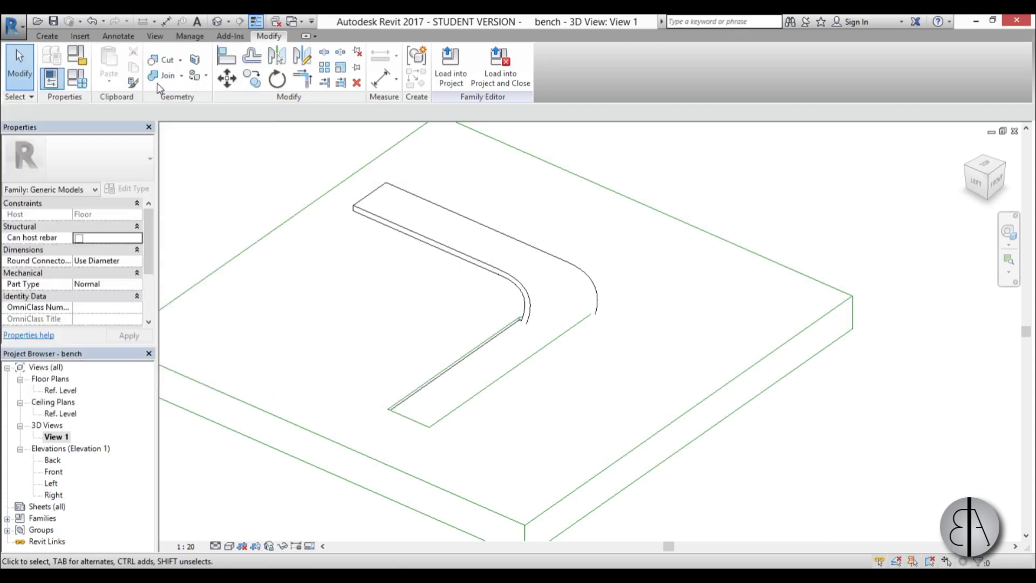
{"action": "left_click", "coordinate": [392, 237]}
{"action": "left_click", "coordinate": [389, 246]}
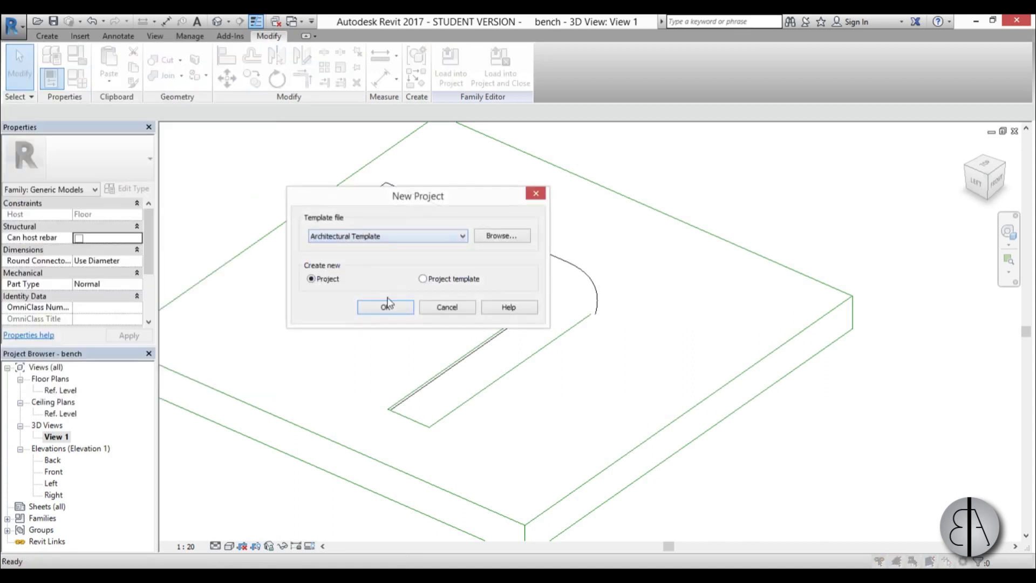
{"action": "left_click", "coordinate": [385, 307]}
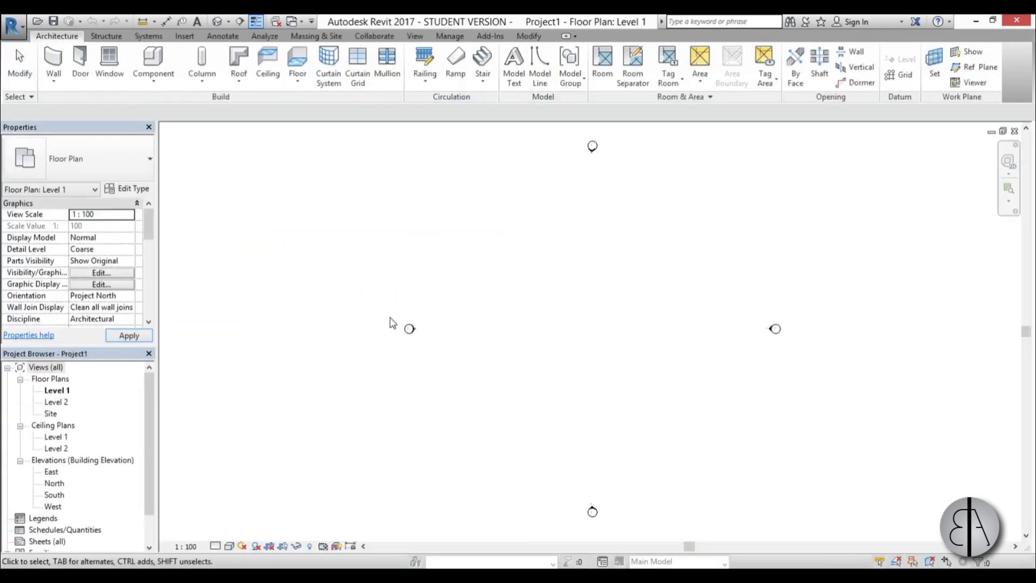
Step: Create a Generic 150mm floor on Level 1 with a rectangular boundary of about 38000 by 38000 between the elevation markers
{"action": "left_click", "coordinate": [297, 59]}
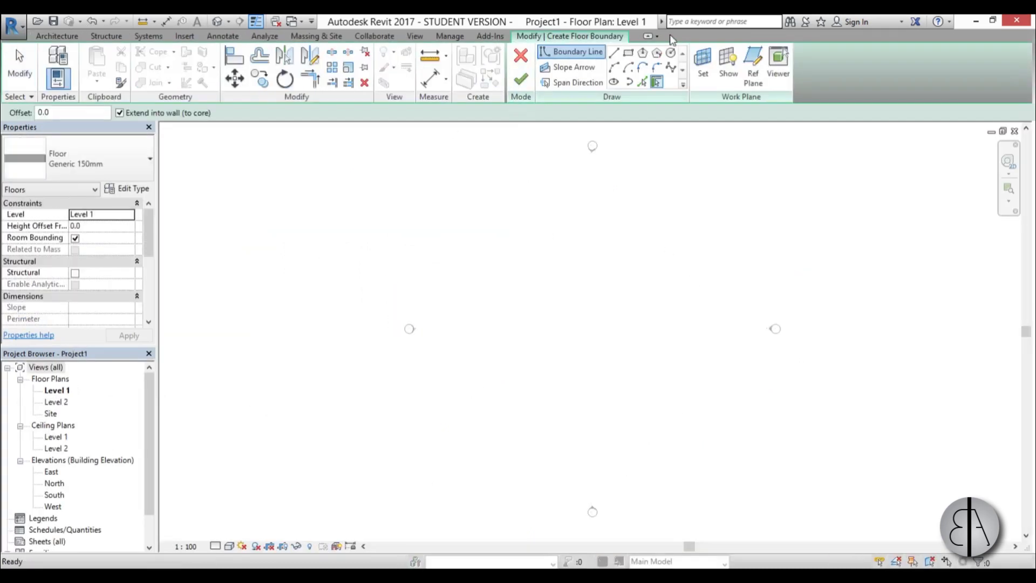
{"action": "left_click", "coordinate": [628, 52]}
{"action": "left_click", "coordinate": [449, 182]}
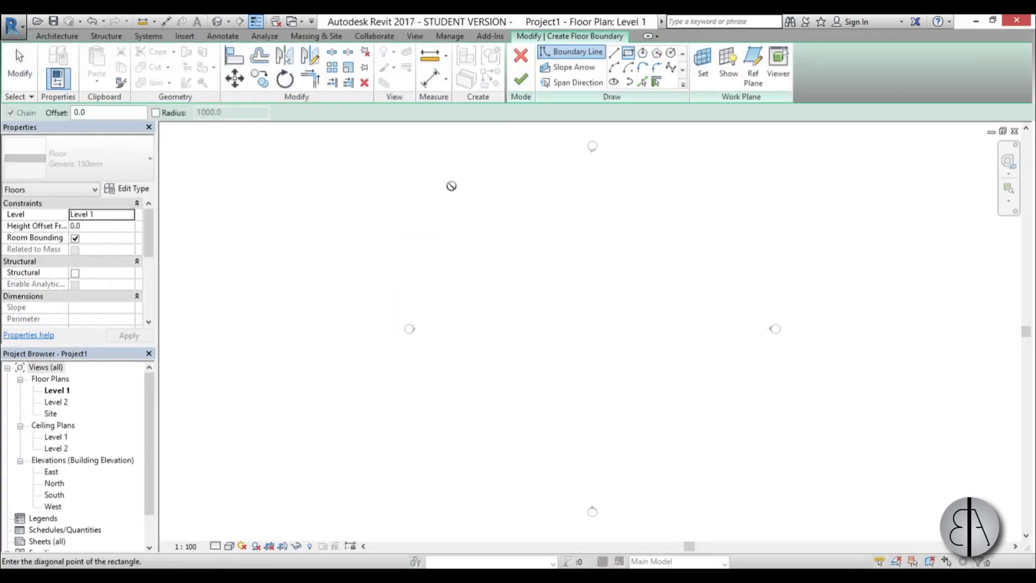
{"action": "left_click", "coordinate": [725, 457]}
{"action": "left_click", "coordinate": [520, 79]}
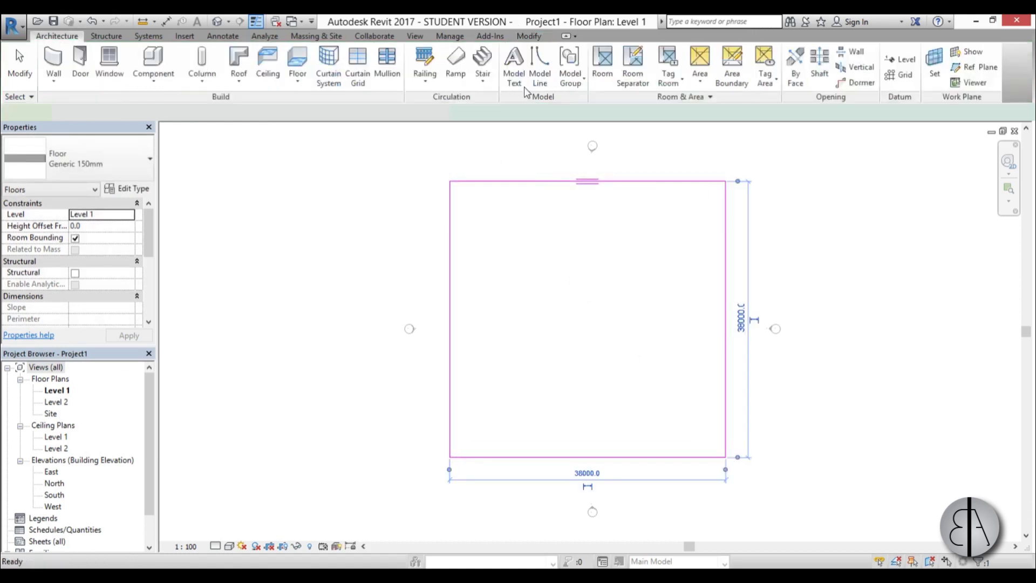
Step: Switch back to the bench family, load it into the project and place a first bench near the middle of the floor
{"action": "scroll", "coordinate": [740, 327], "scroll_direction": "up", "scroll_amount": 2}
{"action": "middle_click_drag", "start_coordinate": [609, 354], "coordinate": [588, 365]}
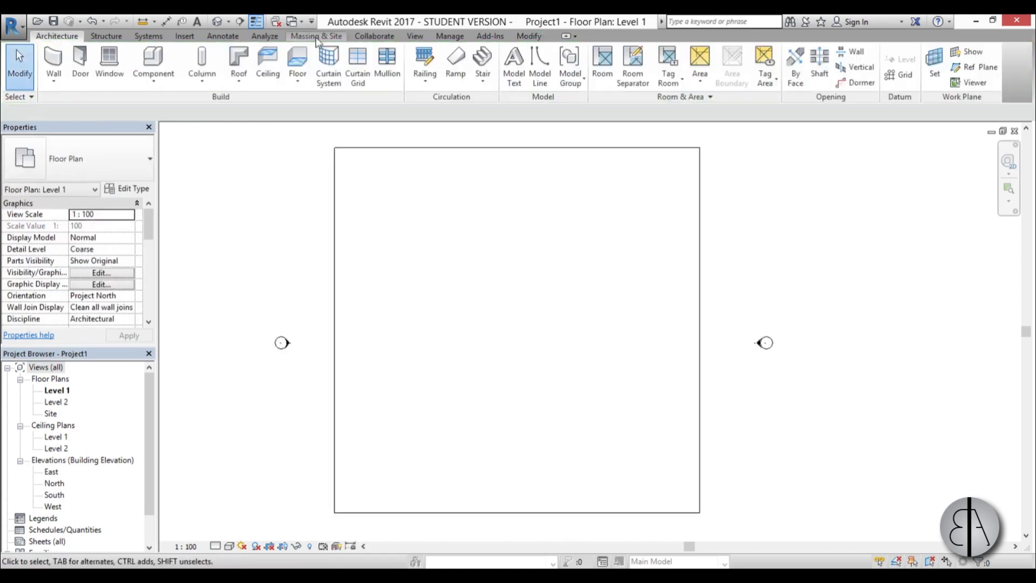
{"action": "left_click", "coordinate": [290, 25]}
{"action": "left_click", "coordinate": [345, 51]}
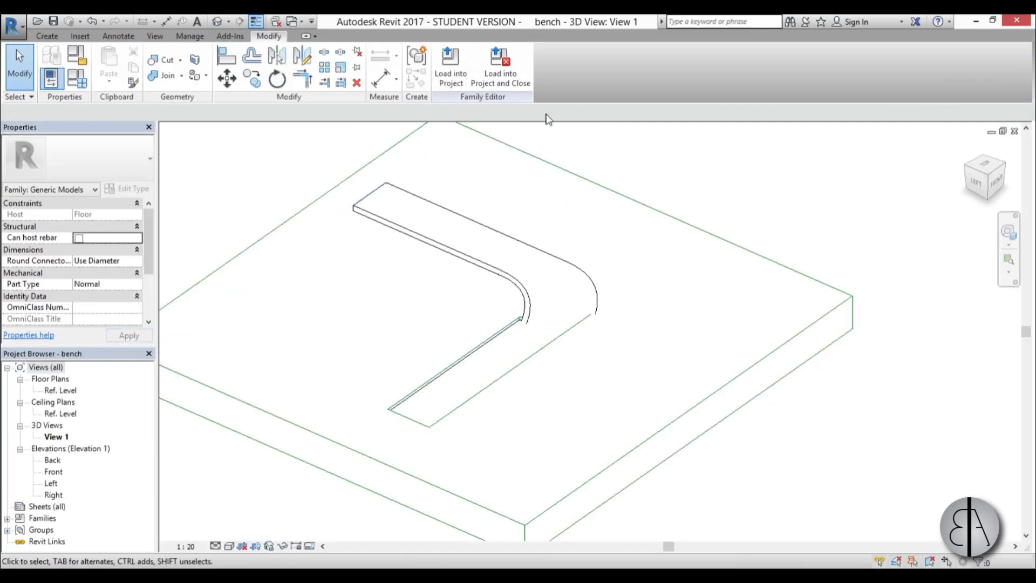
{"action": "left_click", "coordinate": [455, 85]}
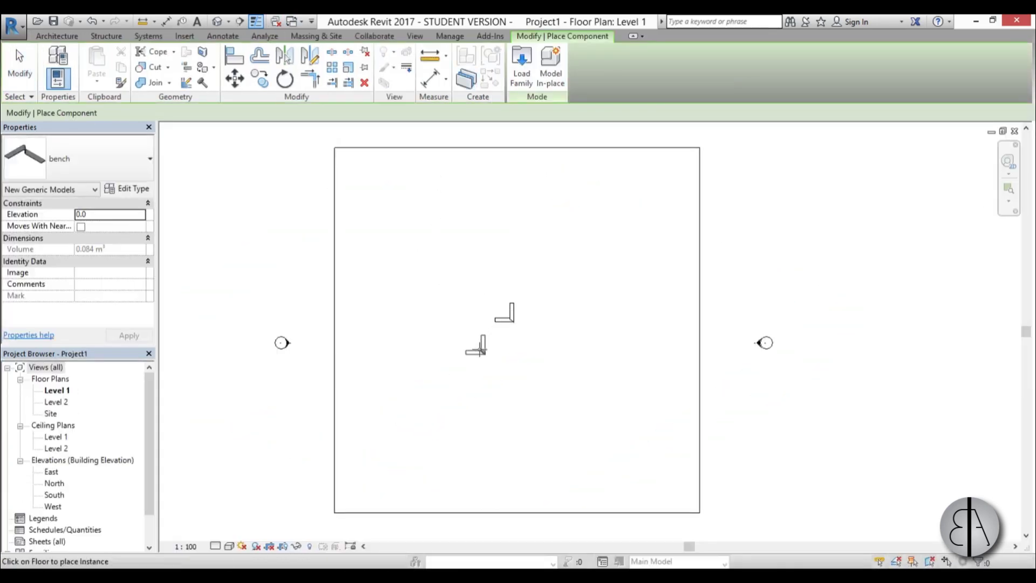
Step: Place two more benches on the floor, one below and one to the right of the first, and end placement
{"action": "scroll", "coordinate": [527, 327], "scroll_direction": "up", "scroll_amount": 2}
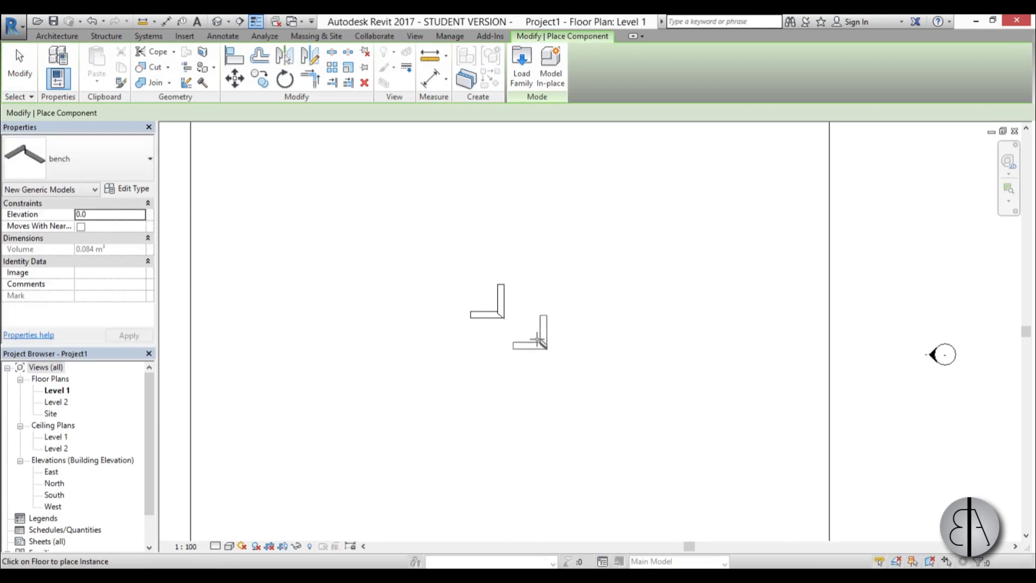
{"action": "left_click", "coordinate": [534, 347]}
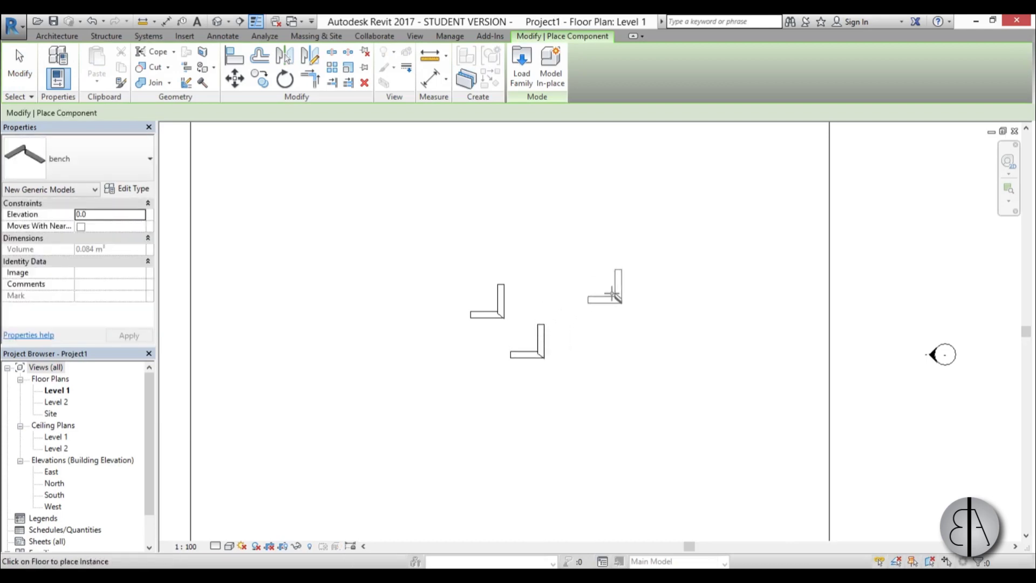
{"action": "left_click", "coordinate": [612, 294]}
{"action": "key", "text": "Escape"}
{"action": "key", "text": "Escape"}
Step: Move the lower bench slightly down and right, and shift the right-hand bench a little to the left
{"action": "left_click_drag", "start_coordinate": [541, 340], "coordinate": [560, 353]}
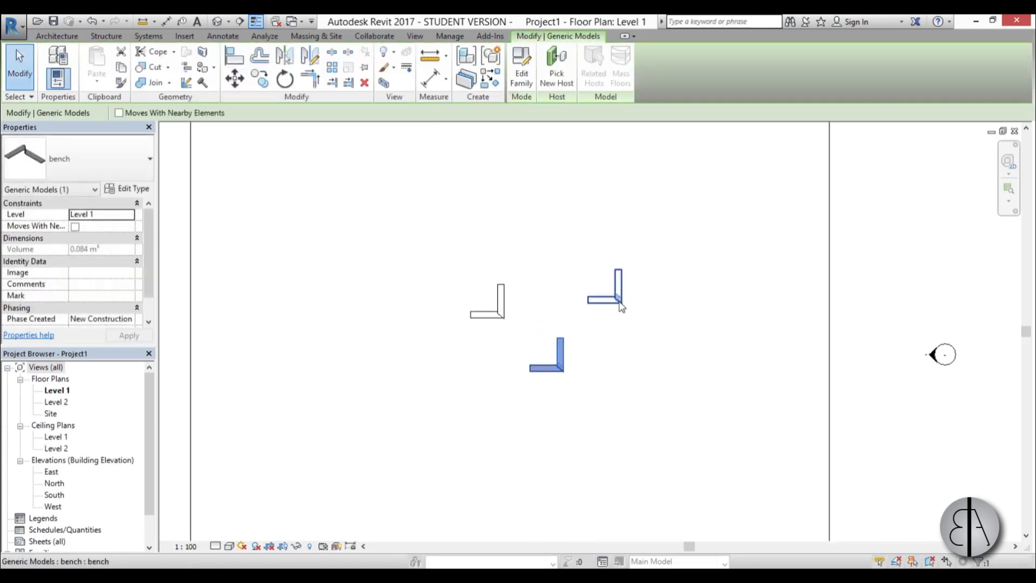
{"action": "left_click_drag", "start_coordinate": [620, 306], "coordinate": [595, 306]}
{"action": "left_click", "coordinate": [278, 157]}
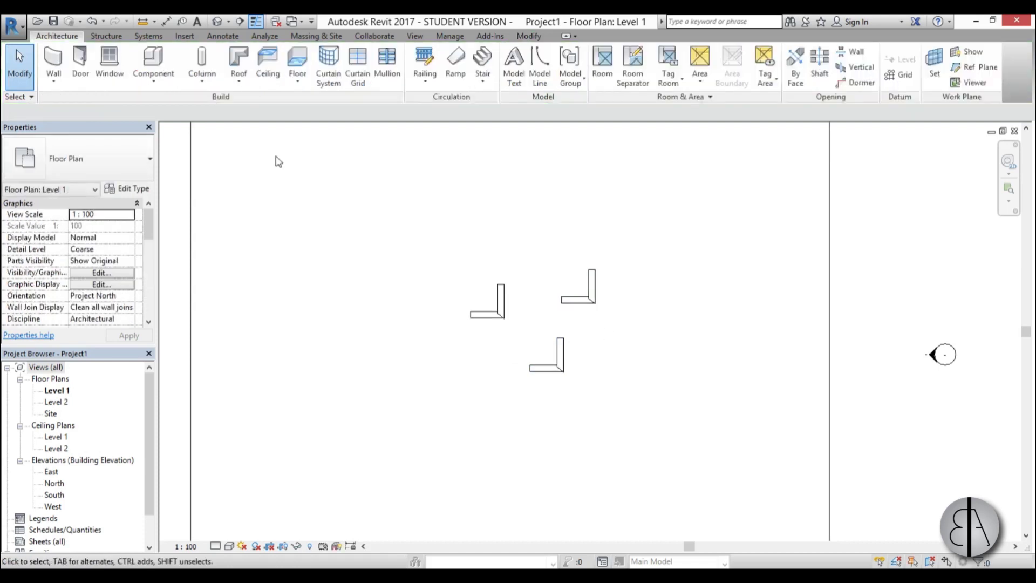
Step: Create a perspective camera view from the floor's upper area, aimed diagonally past the benches, and adjust it to frame all three
{"action": "left_click", "coordinate": [228, 22]}
{"action": "left_click", "coordinate": [238, 53]}
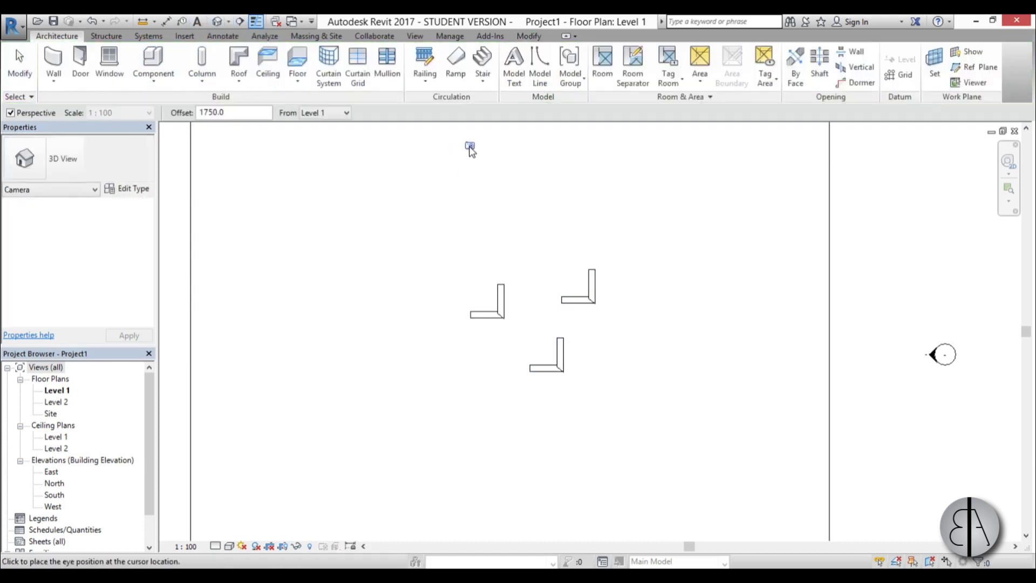
{"action": "left_click", "coordinate": [441, 144]}
{"action": "left_click", "coordinate": [631, 430]}
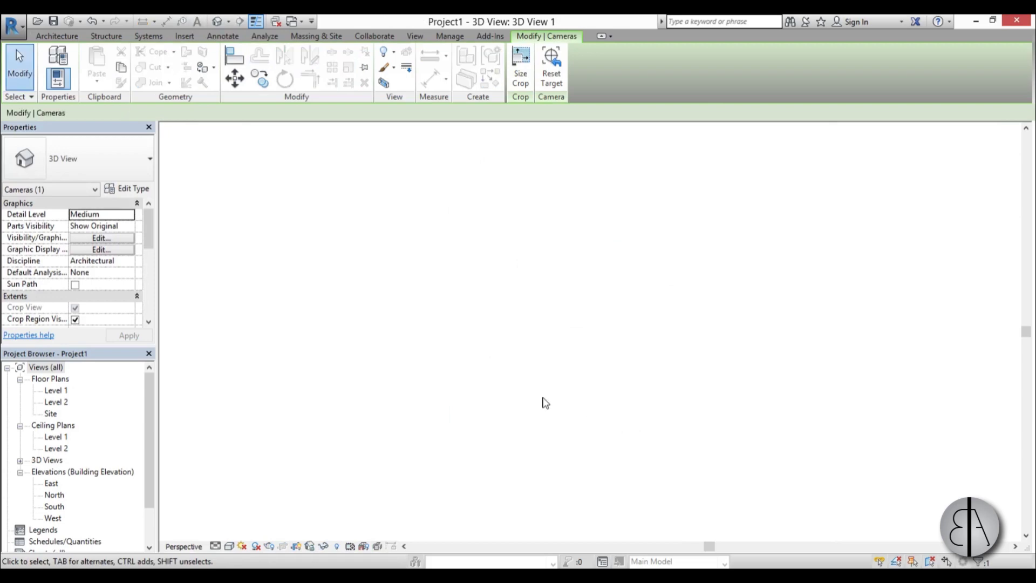
{"action": "left_click", "coordinate": [629, 426]}
{"action": "middle_click_drag", "start_coordinate": [629, 425], "coordinate": [654, 452], "text": "shift"}
{"action": "middle_click_drag", "start_coordinate": [653, 452], "coordinate": [510, 386]}
{"action": "scroll", "coordinate": [608, 400], "scroll_direction": "up", "scroll_amount": 1}
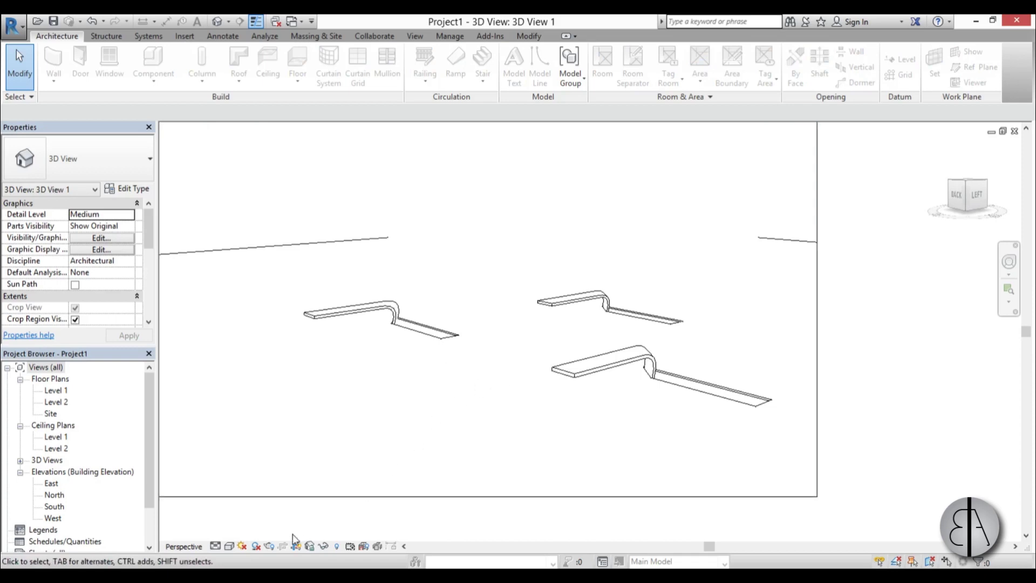
Step: Set the camera view's visual style to Ray Trace
{"action": "scroll", "coordinate": [460, 342], "scroll_direction": "up", "scroll_amount": 5}
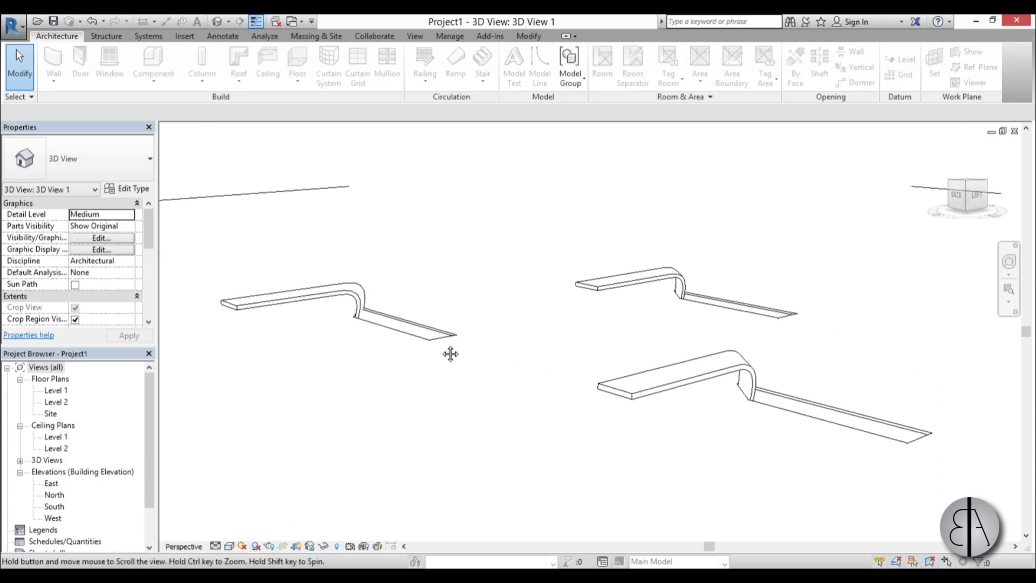
{"action": "left_click", "coordinate": [215, 546]}
{"action": "left_click", "coordinate": [254, 535]}
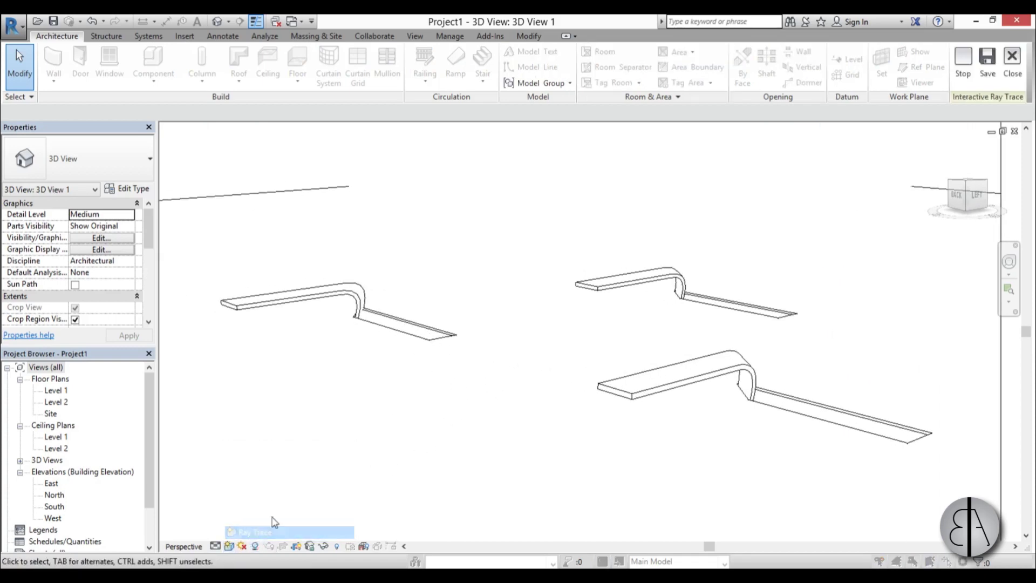